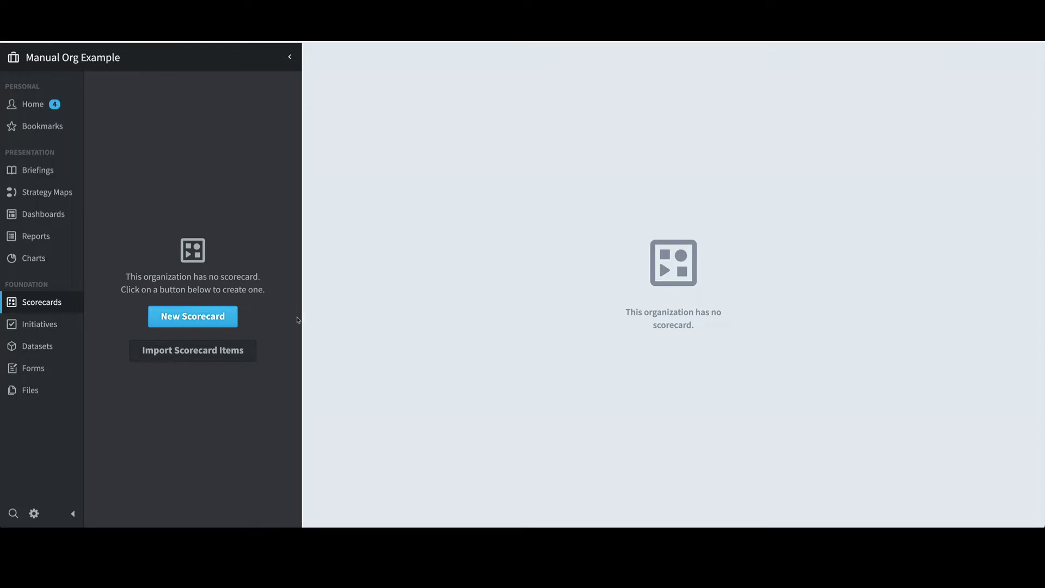
- Create a new scorecard named Scorecard in the organization
left_click(233, 323)
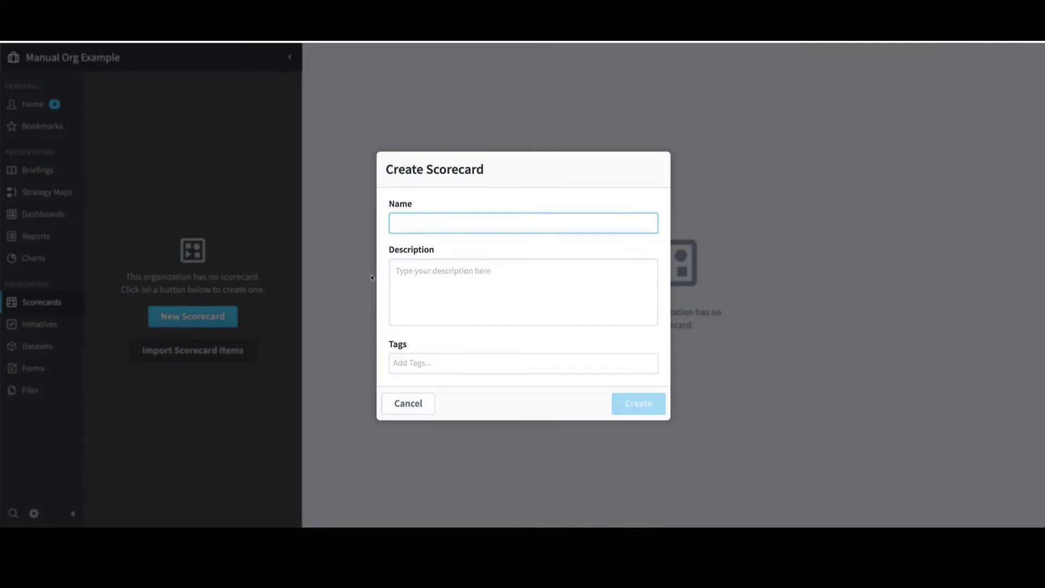
type("Scorecard")
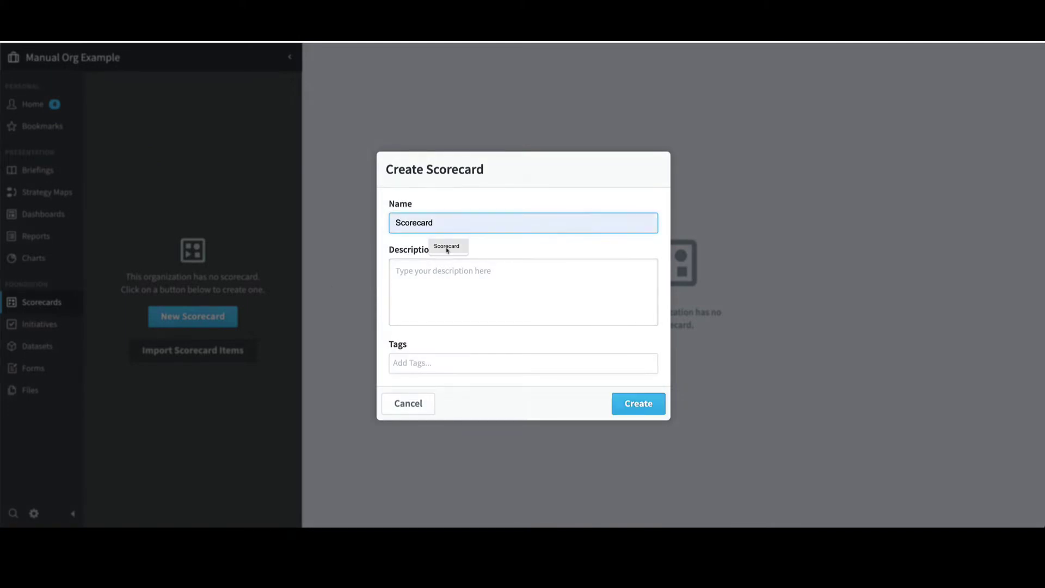
left_click(447, 246)
left_click(633, 403)
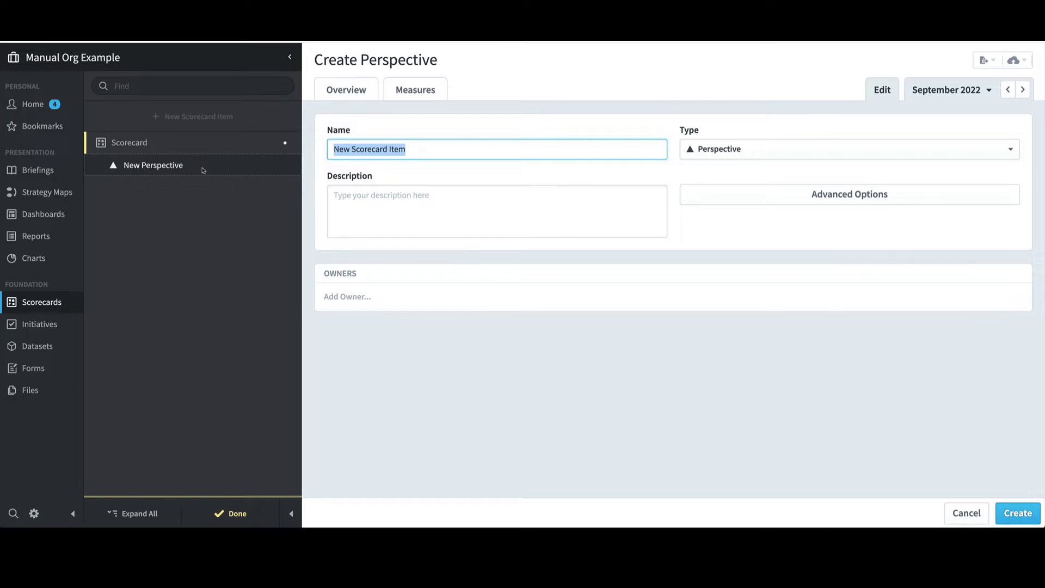
- Create a perspective named Financial under the scorecard and an objective named Increase Revenue beneath it
type("Financial")
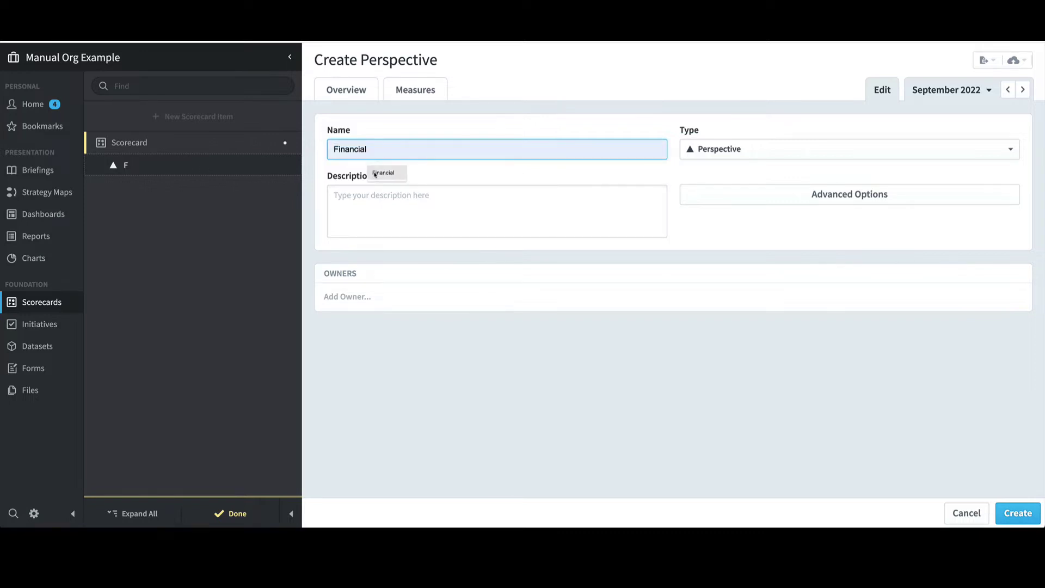
left_click(1014, 511)
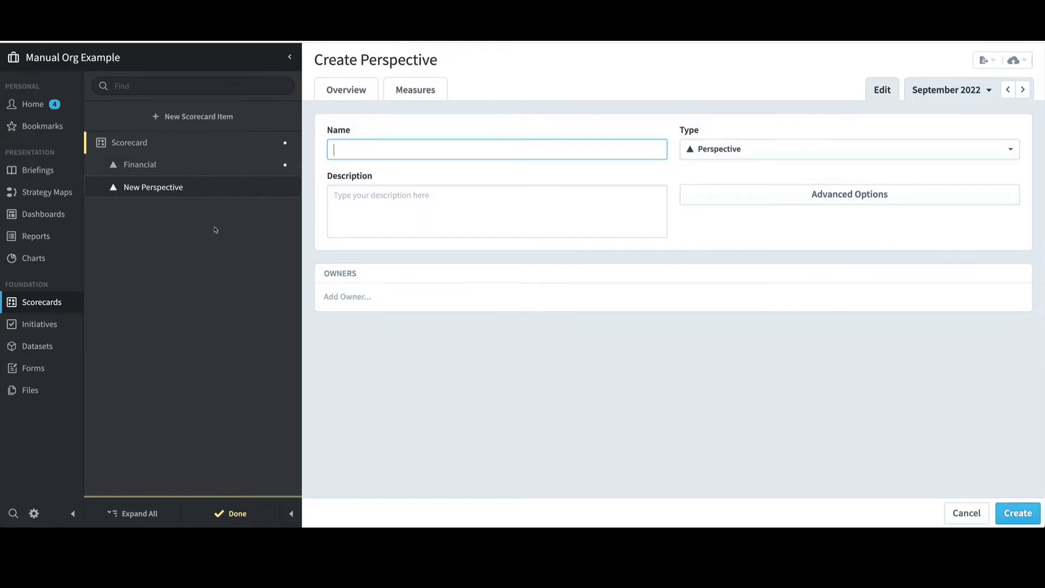
left_click(173, 164)
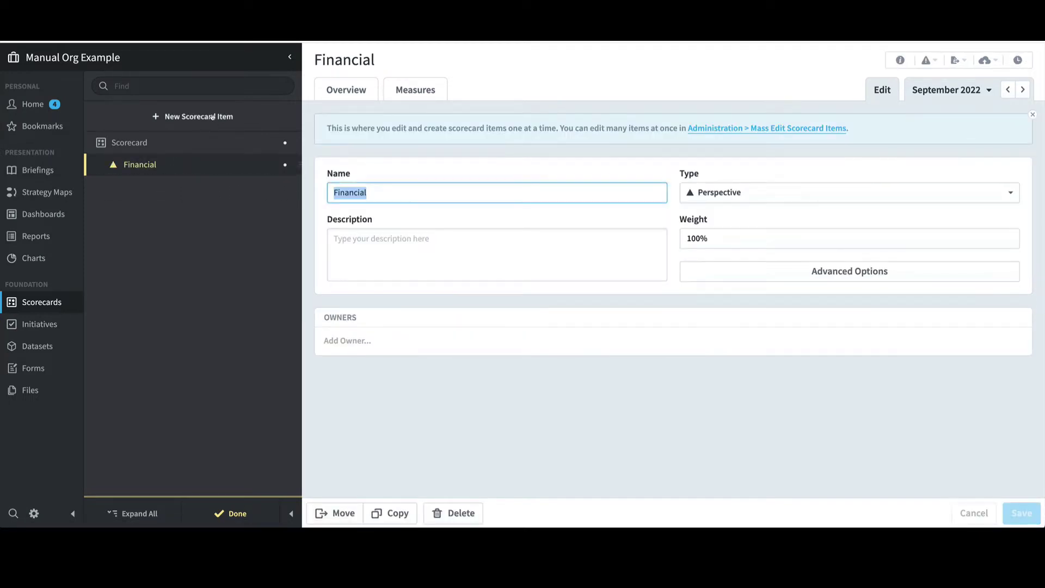
left_click(212, 116)
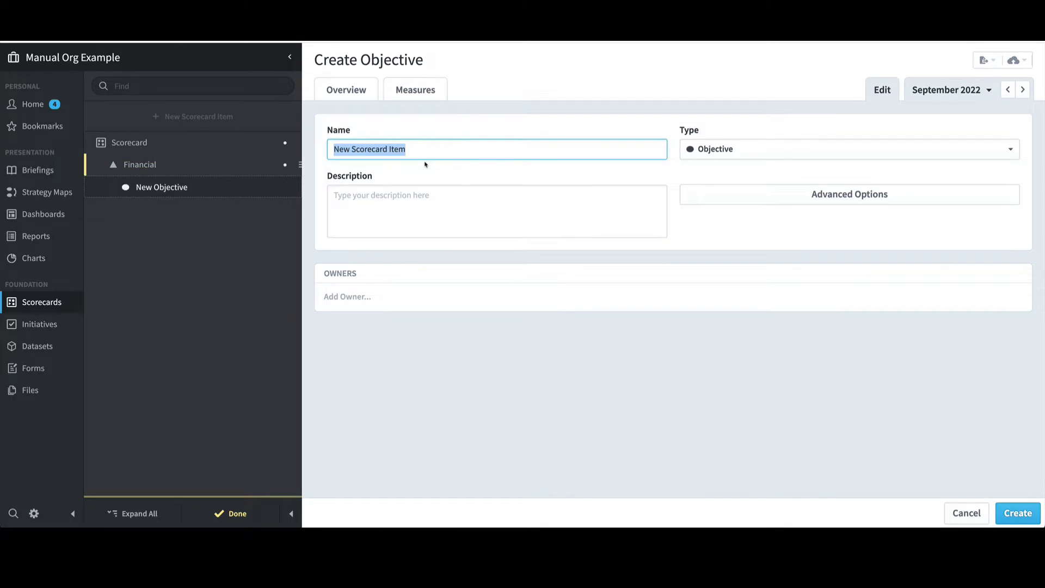
type("Increase Revenue")
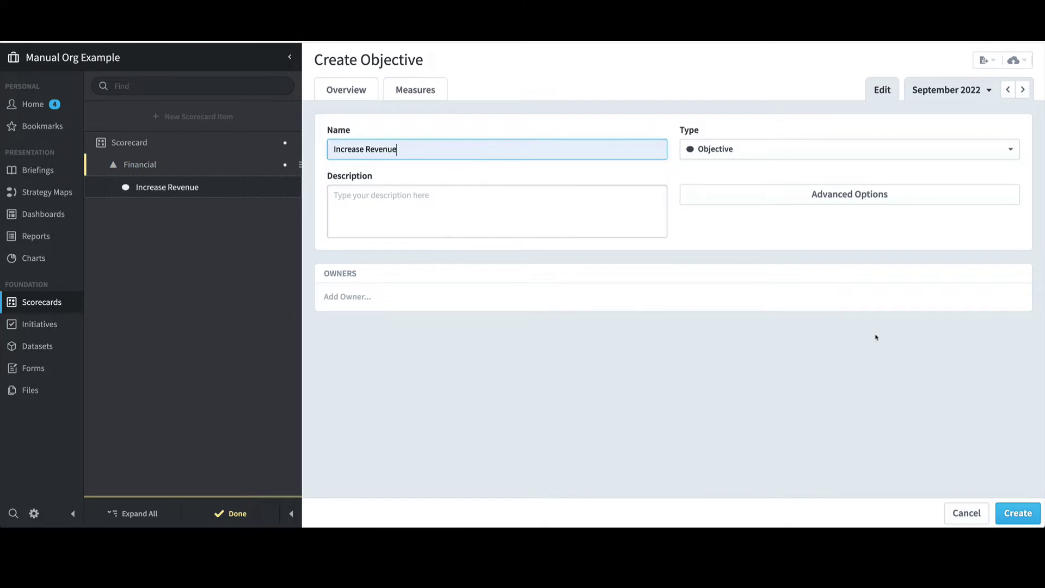
left_click(1029, 514)
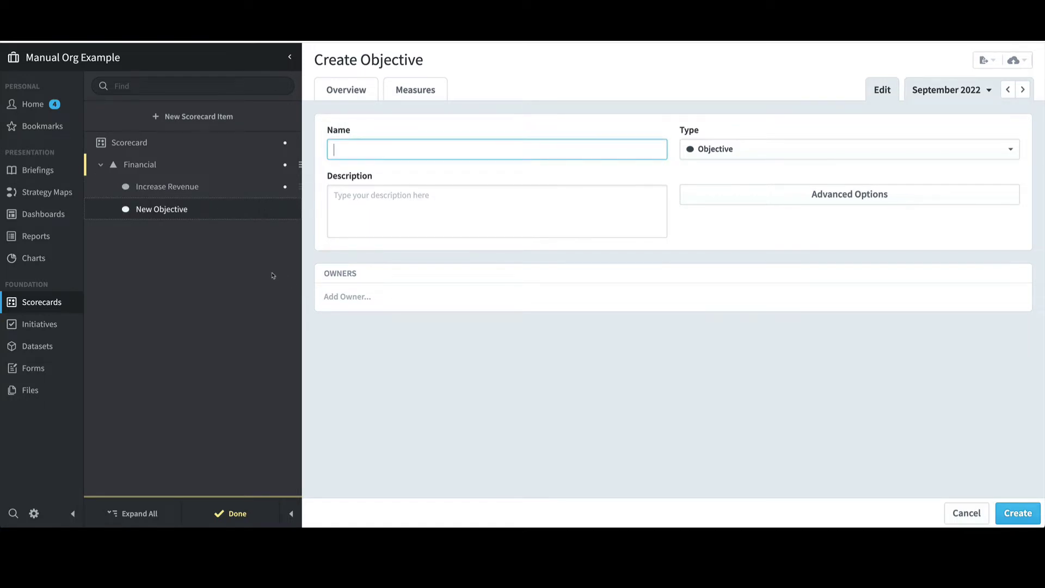
- Create a measure named Training Revenue under Increase Revenue with Goal/Red Flag scoring, and finish editing the scorecard
left_click(180, 188)
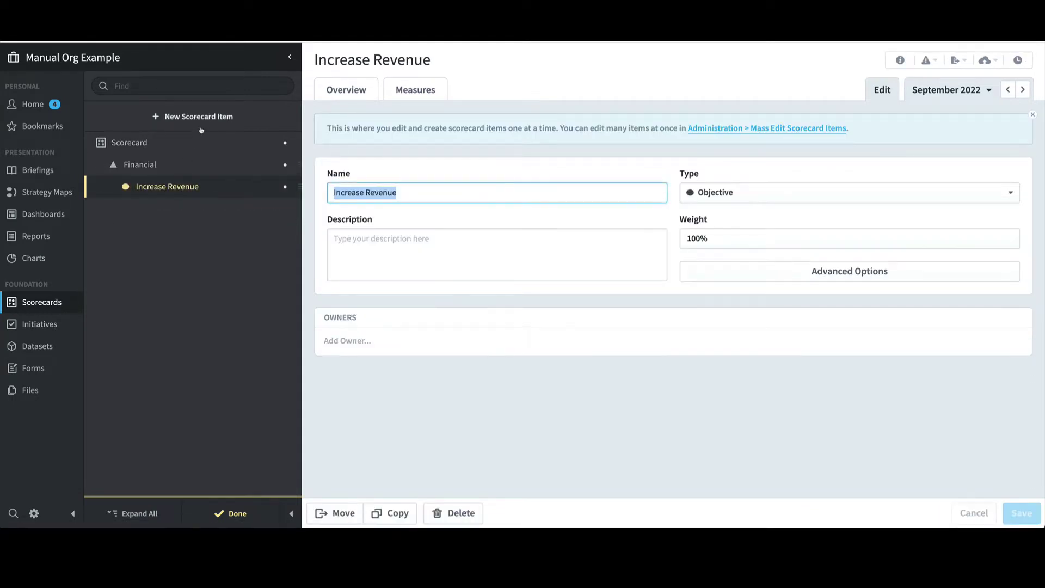
left_click(211, 117)
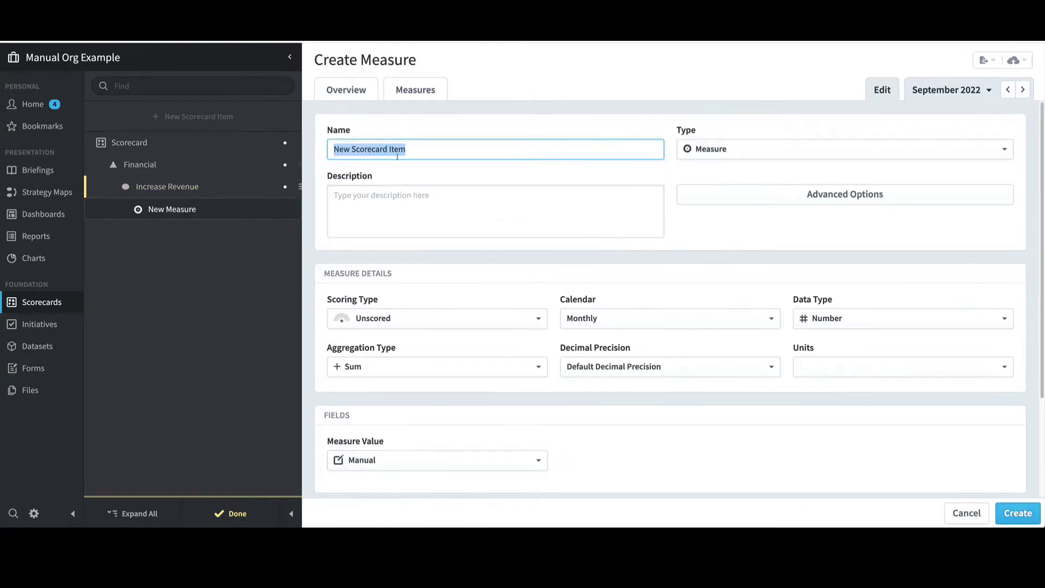
type("Training Revenue")
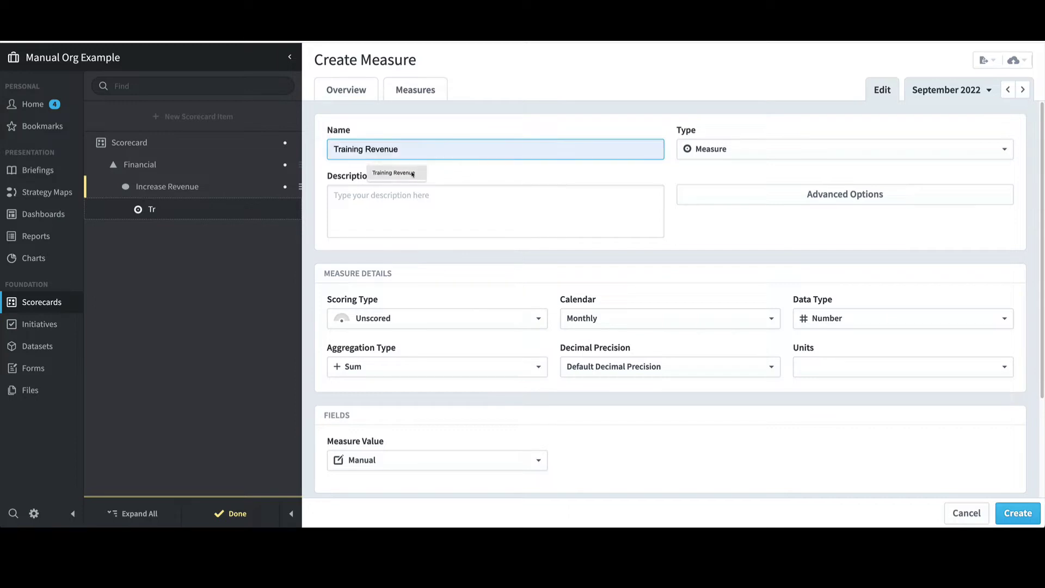
left_click(419, 173)
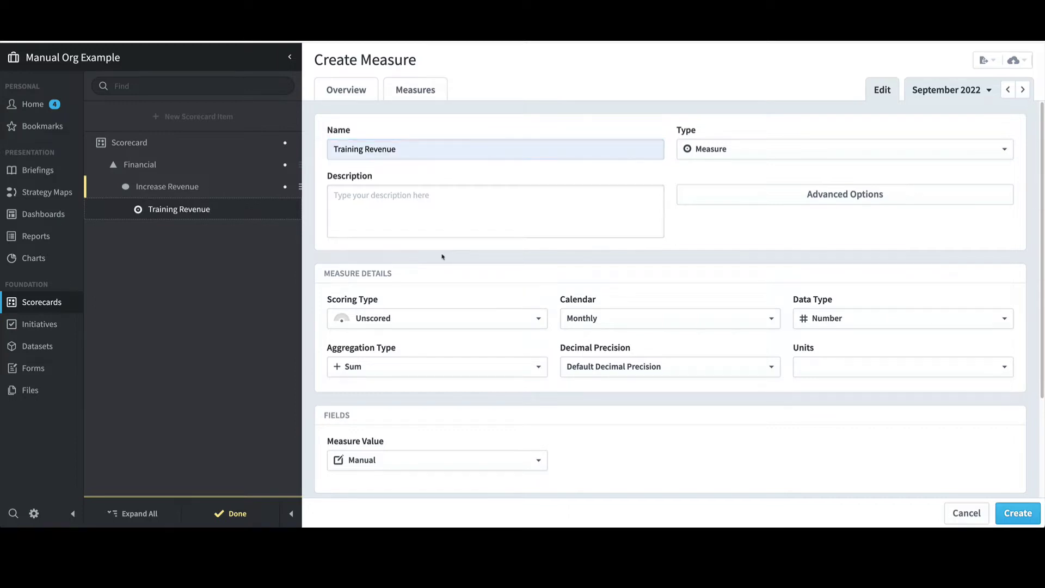
left_click(441, 323)
left_click(436, 429)
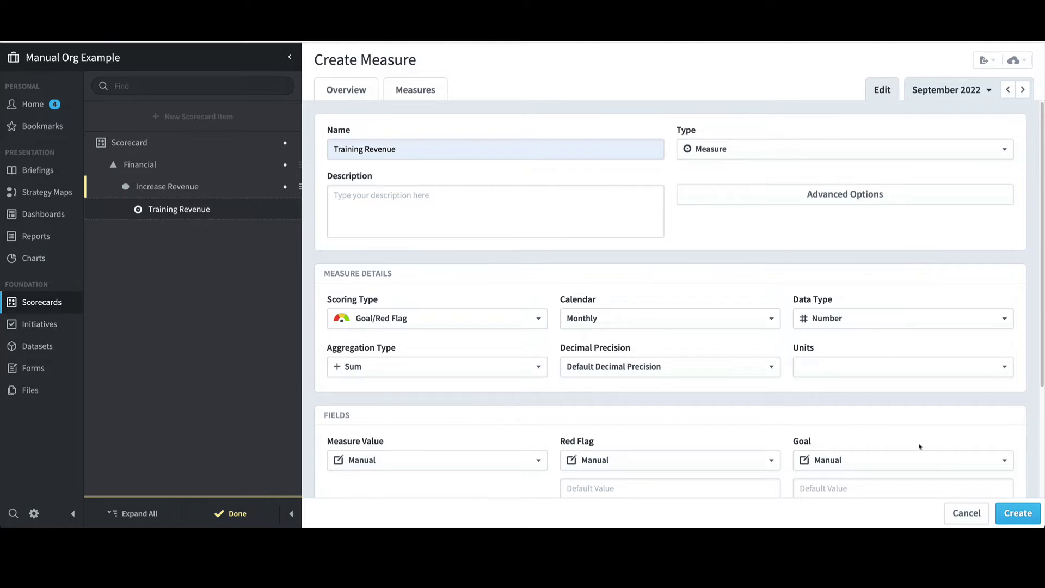
left_click(1016, 514)
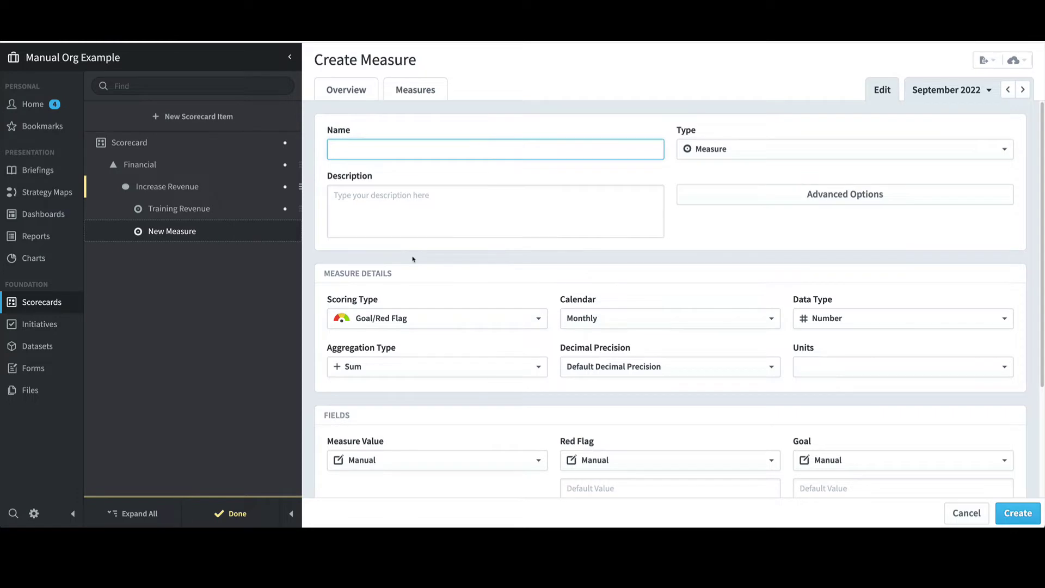
left_click(238, 516)
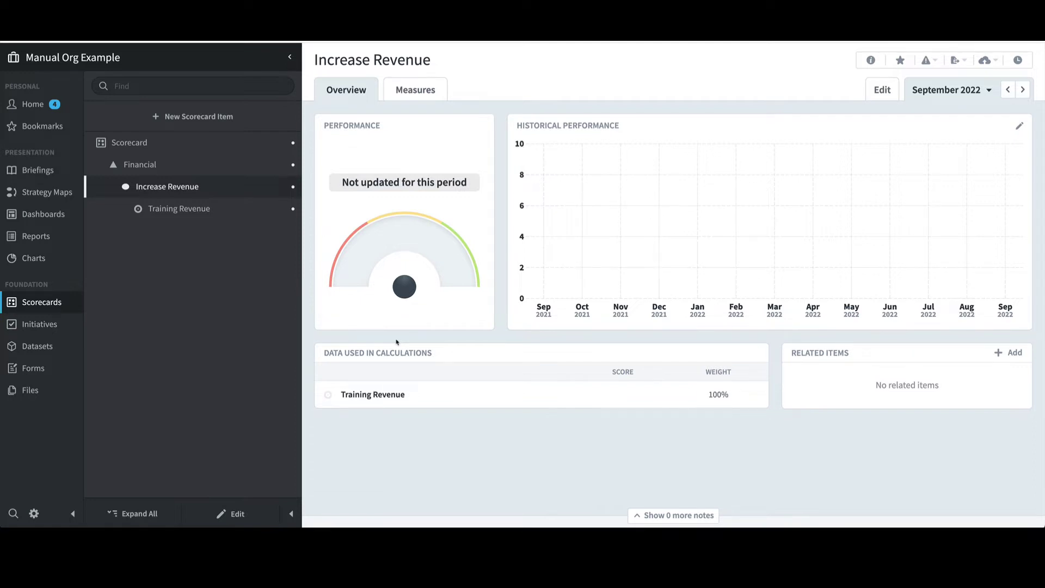
- Export the top-level Scorecard item as a scorecard import file and open the downloaded Scorecard.csv in Excel
left_click(155, 141)
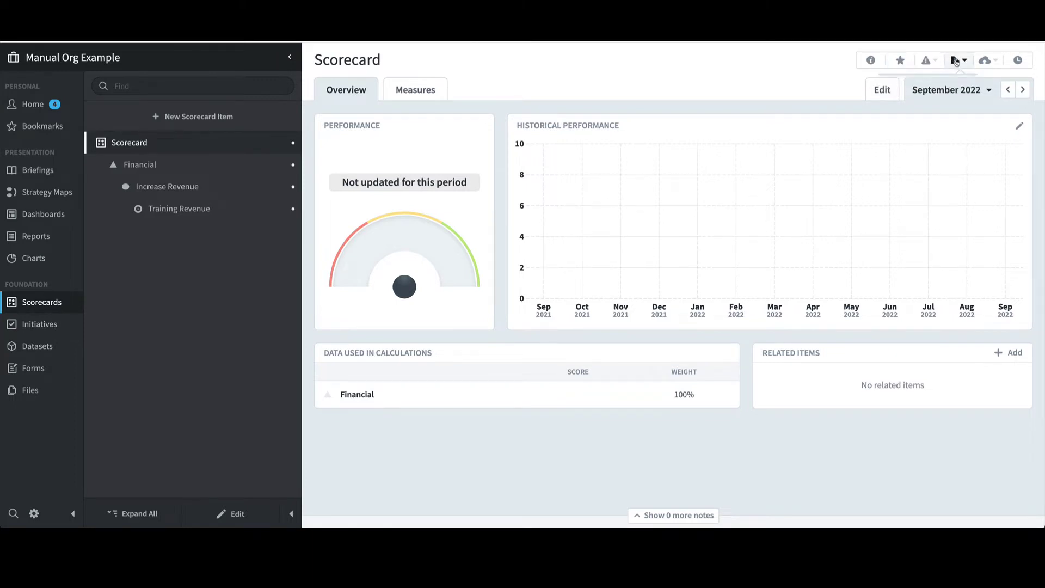
left_click(956, 61)
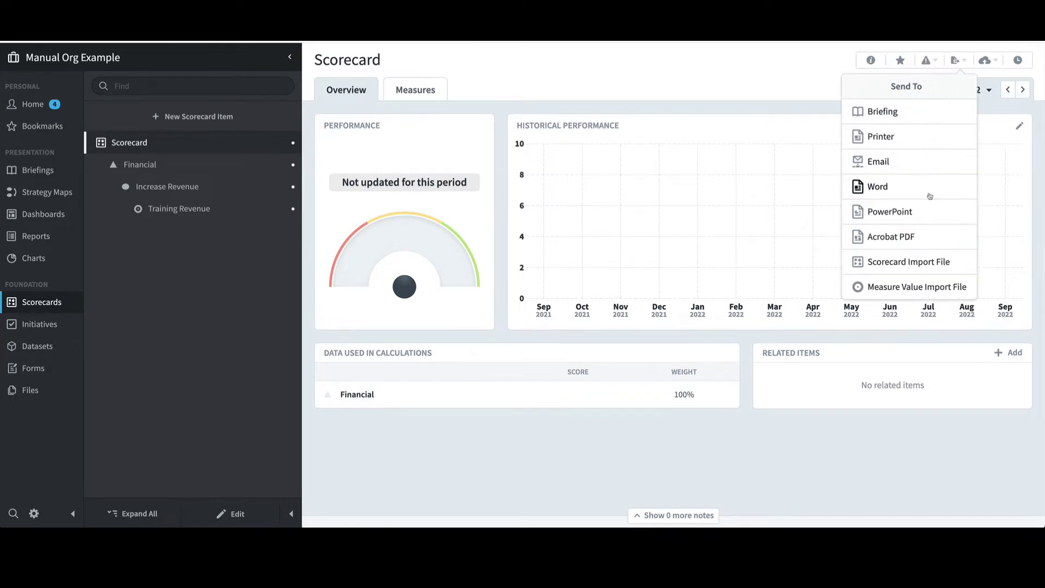
left_click(924, 262)
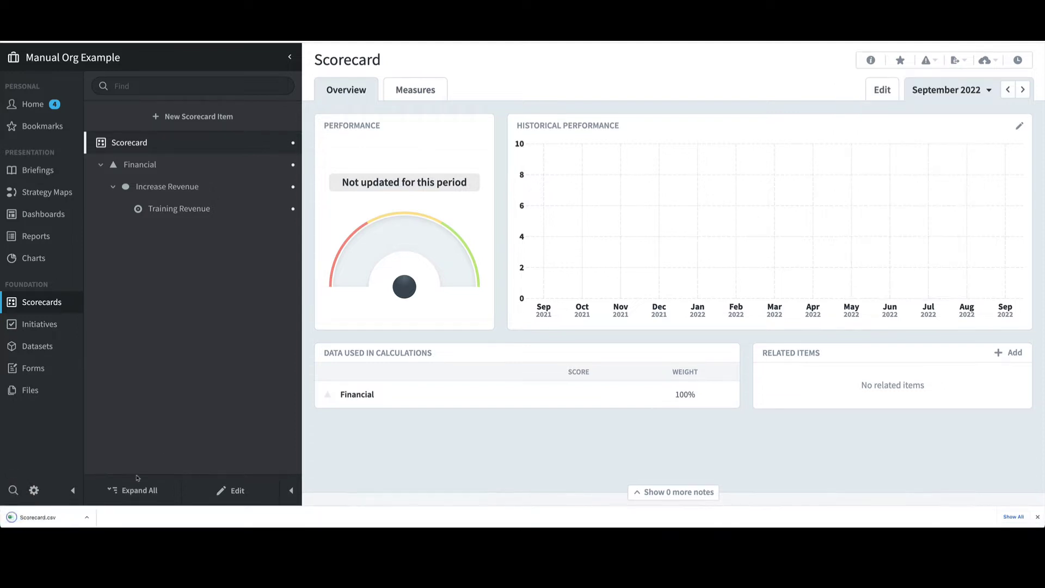
left_click(89, 518)
left_click(101, 500)
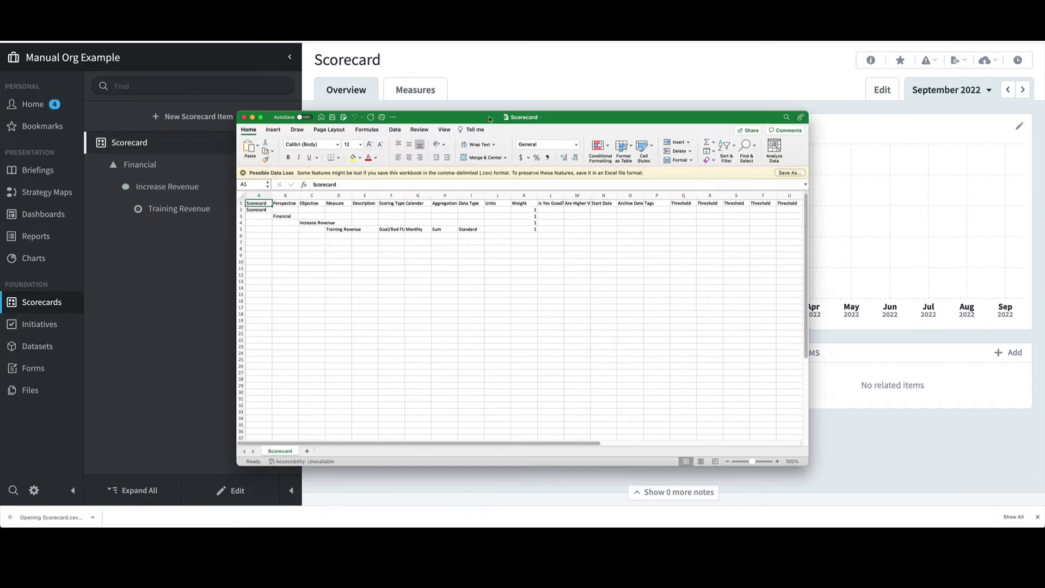
- Enlarge the spreadsheet window and autofit the width of all columns to their contents
left_click_drag(731, 452, 972, 457)
left_click(918, 455)
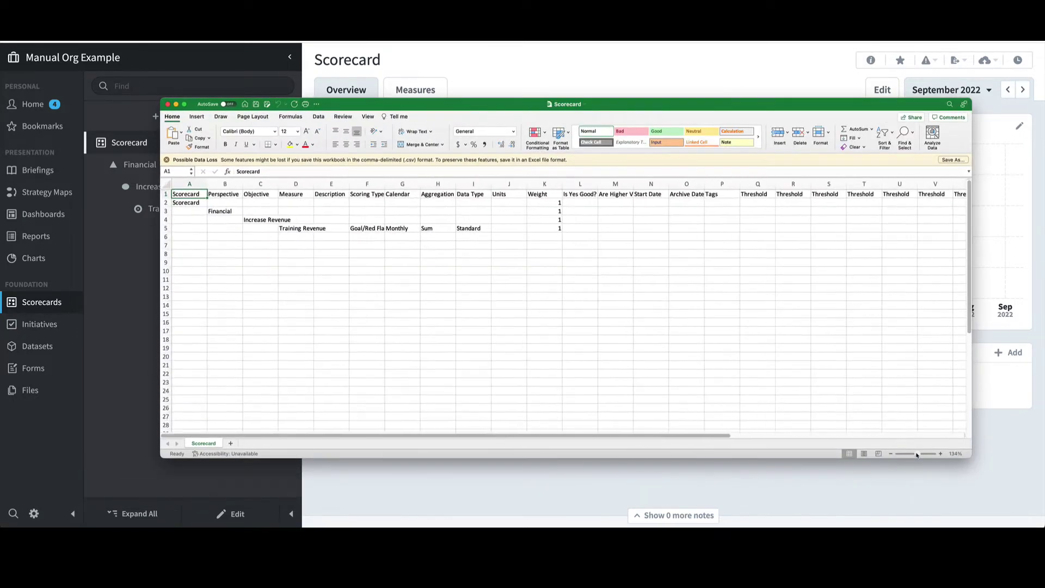
left_click(919, 455)
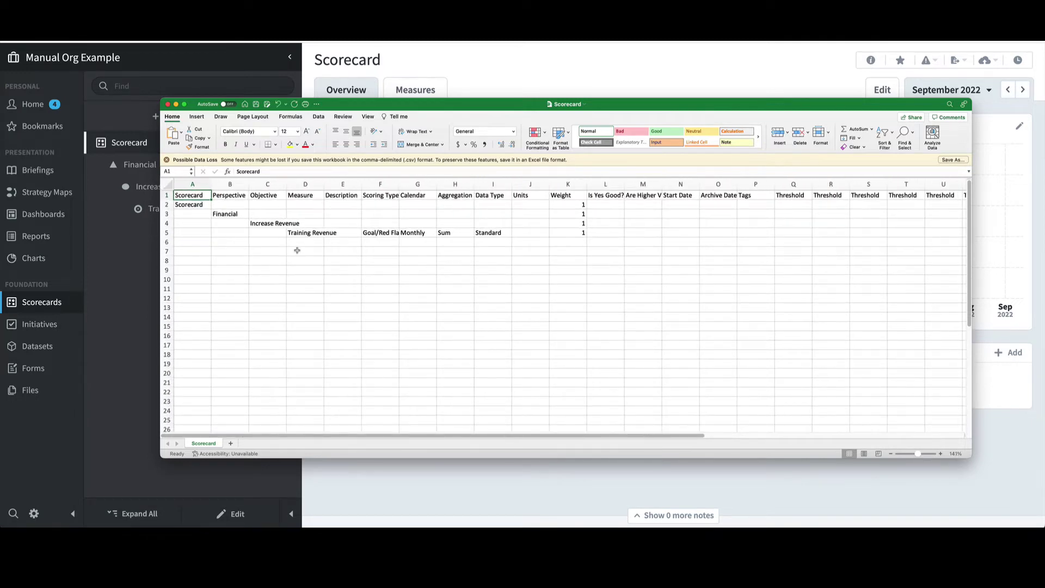
left_click(168, 184)
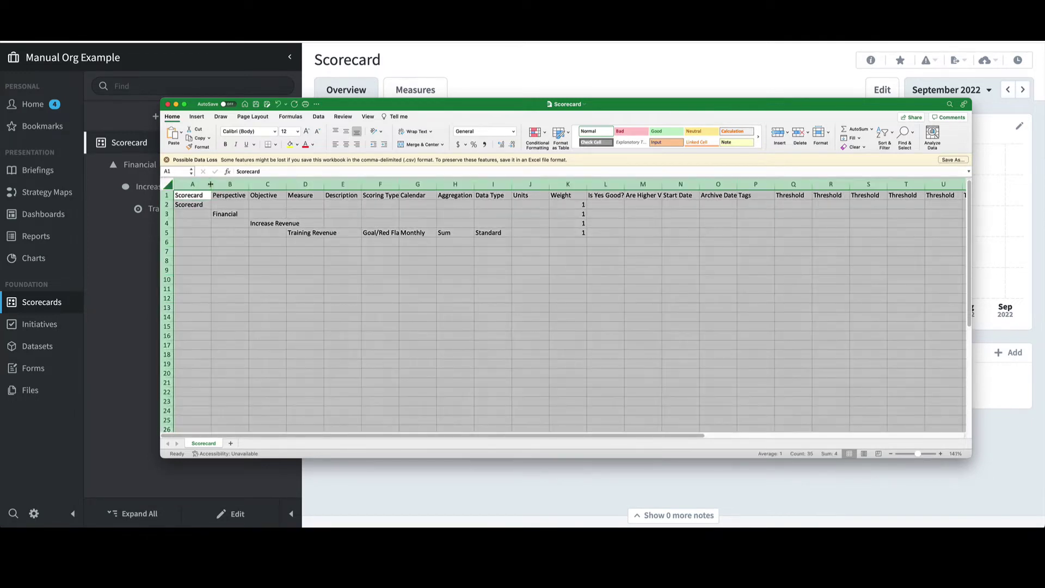
double_click(211, 185)
left_click(289, 251)
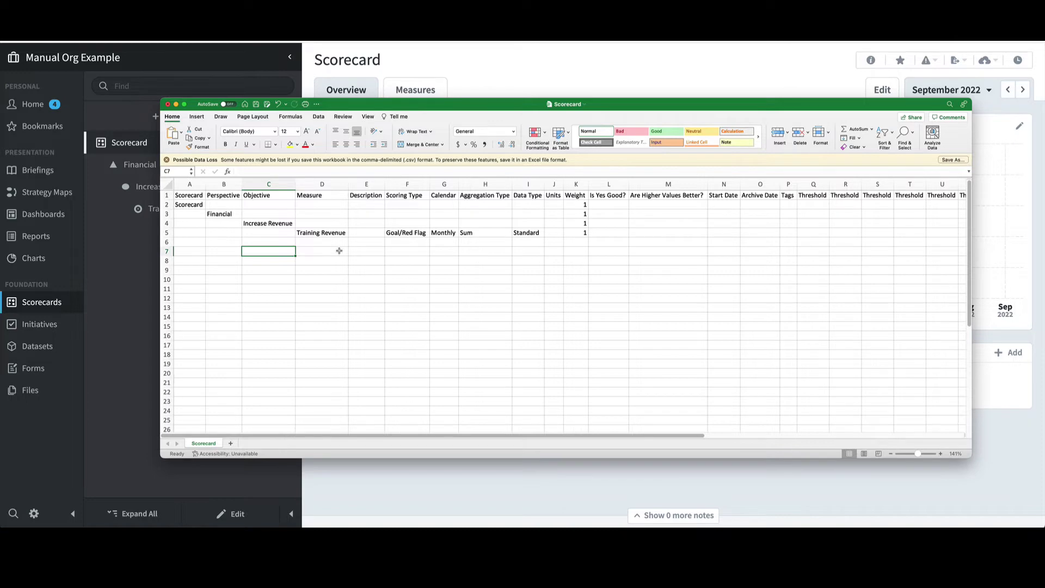
left_click(373, 224)
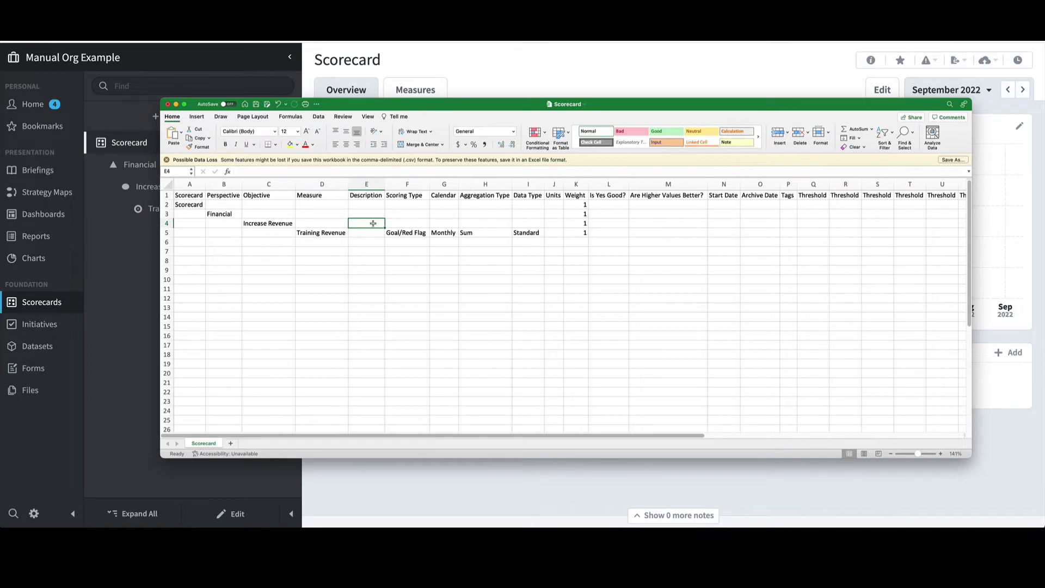
left_click(342, 233)
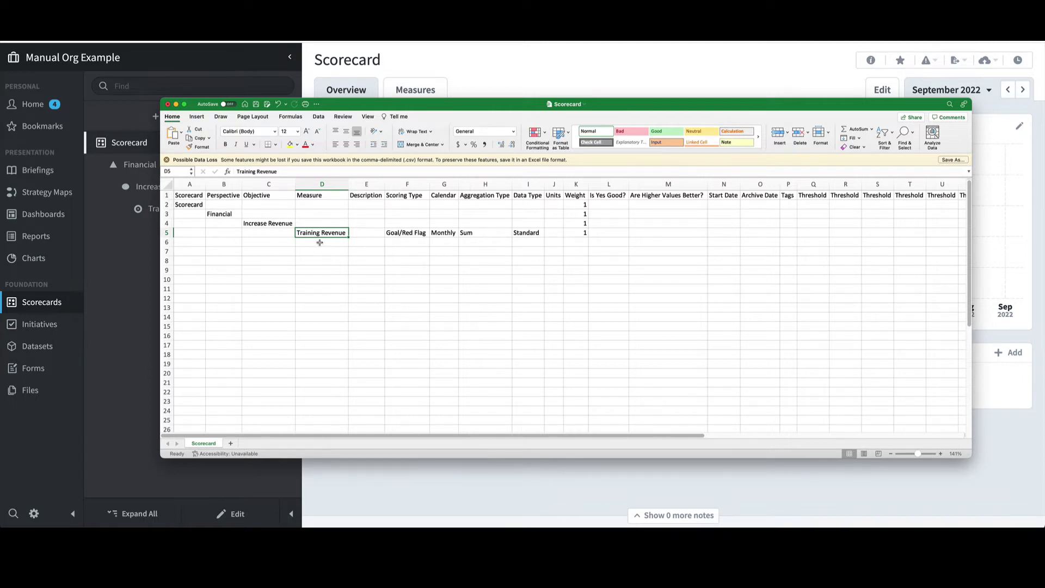
- Copy the Training Revenue measure row and paste it into row 6
left_click(166, 232)
right_click(190, 236)
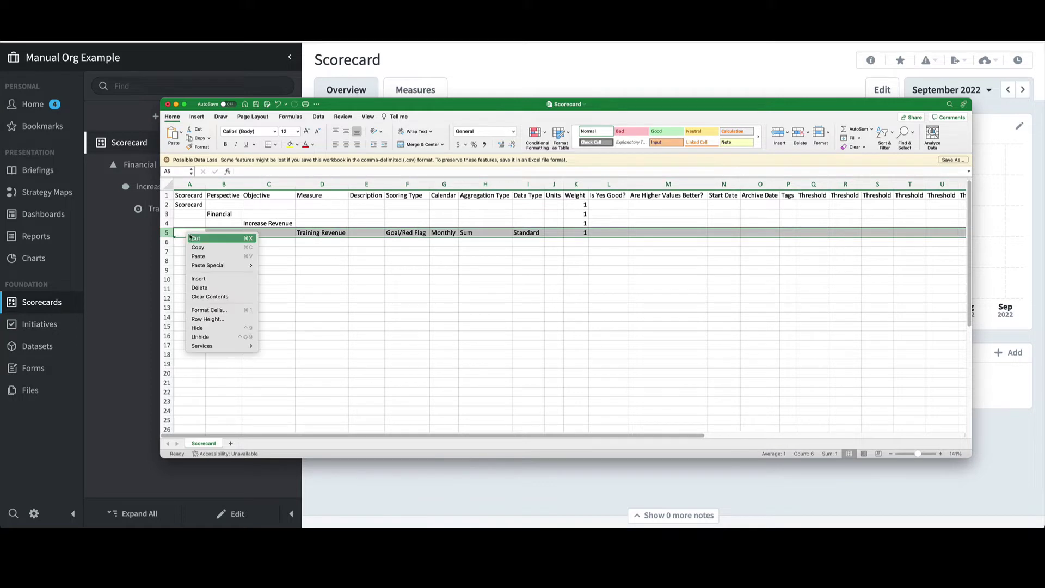
left_click(195, 238)
right_click(188, 242)
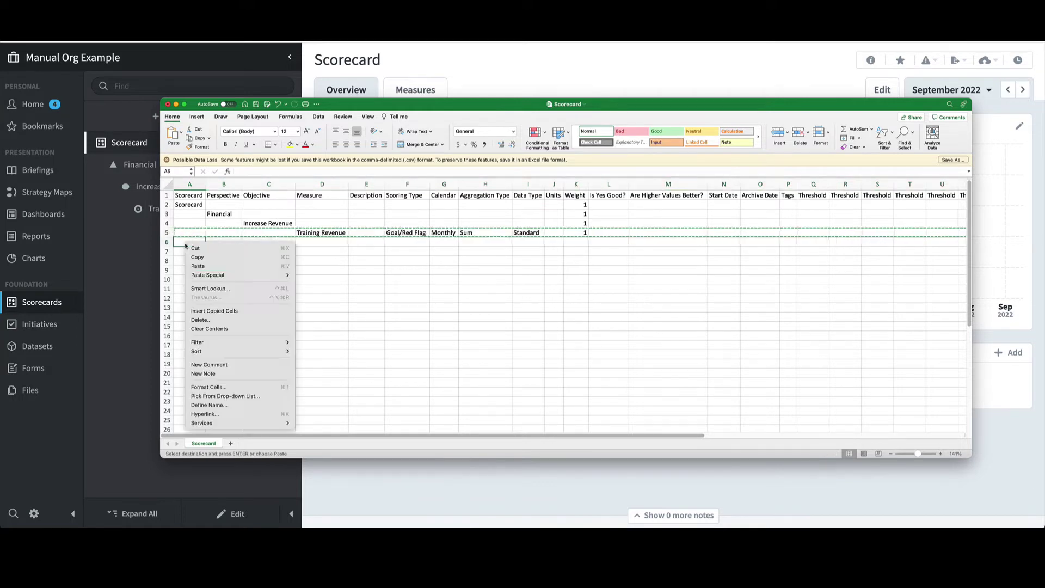
left_click(211, 267)
- Rename the duplicated measure in cell D6 as Book Revenue
left_click(317, 241)
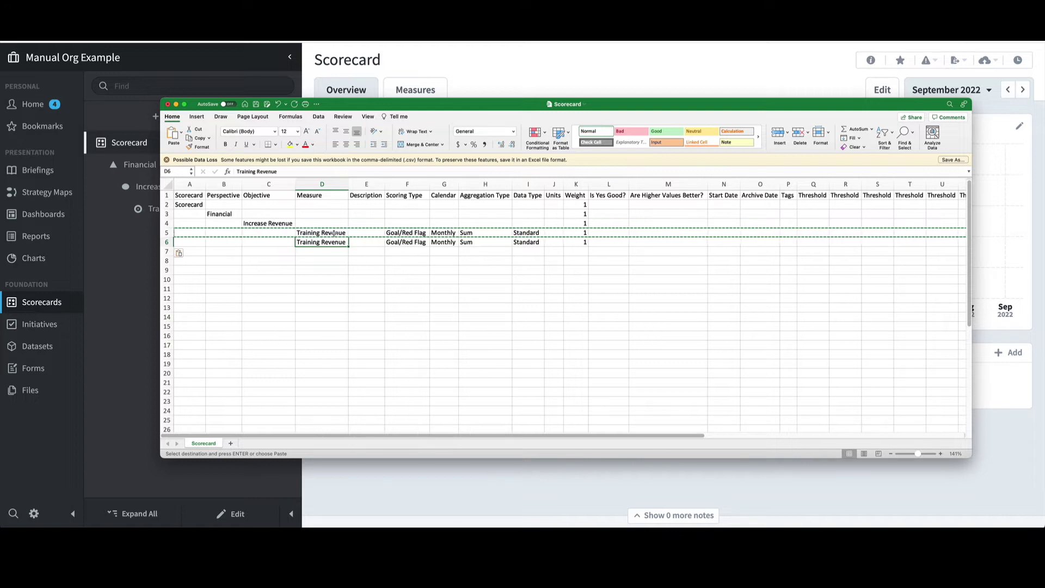
left_click(254, 172)
double_click(254, 172)
type("B")
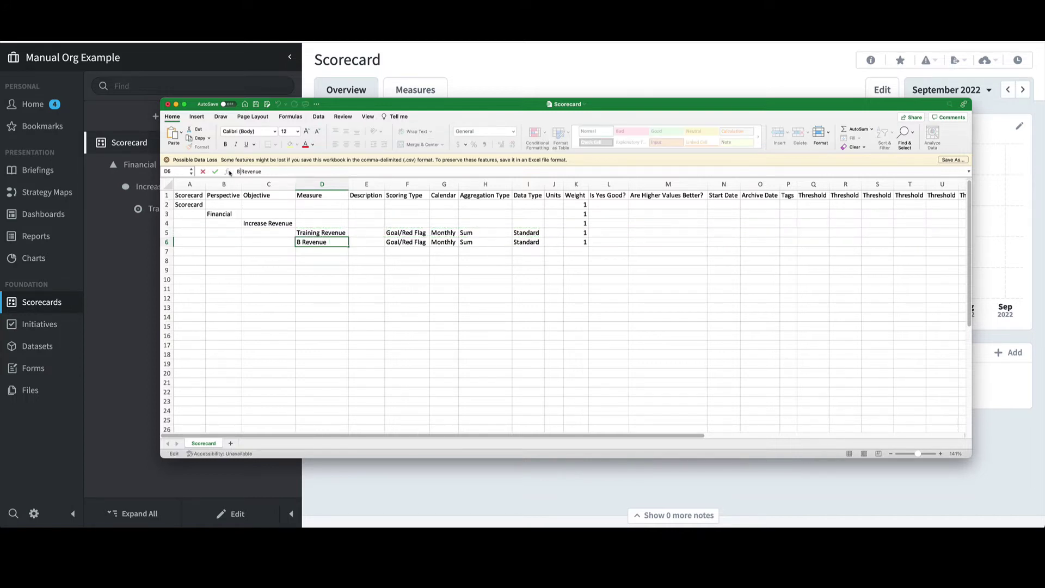
type("ook")
left_click(334, 262)
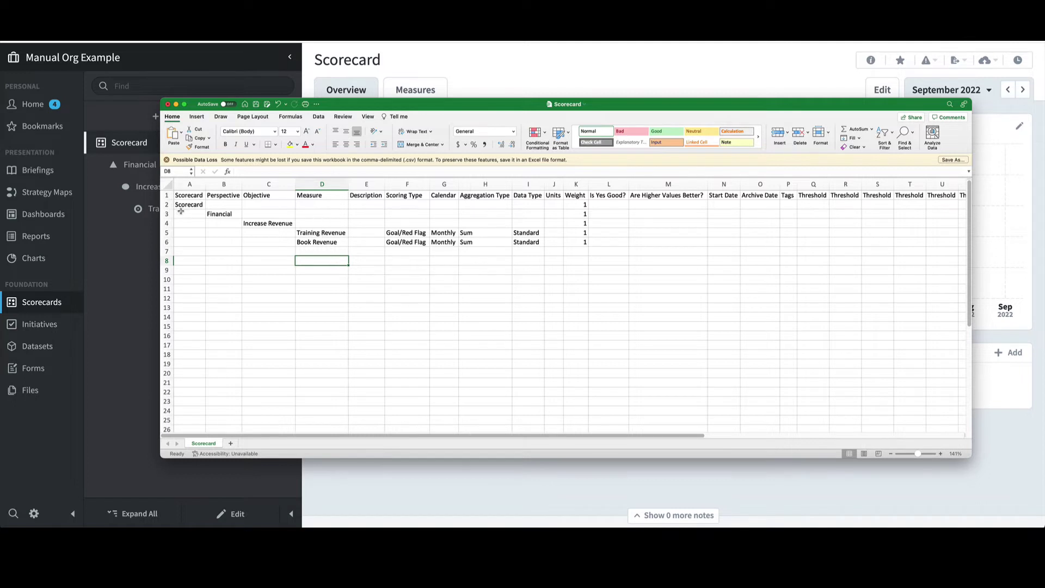
- Copy rows 3 to 6, the whole Financial block, and paste them starting at row 7
left_click_drag(172, 214, 172, 242)
right_click(203, 234)
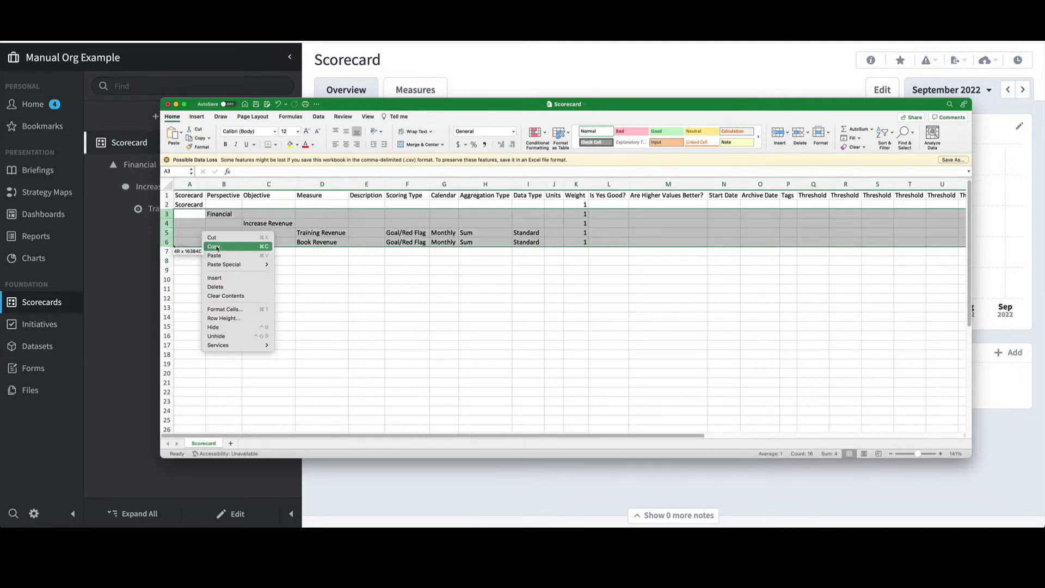
left_click(210, 248)
left_click(200, 251)
right_click(198, 252)
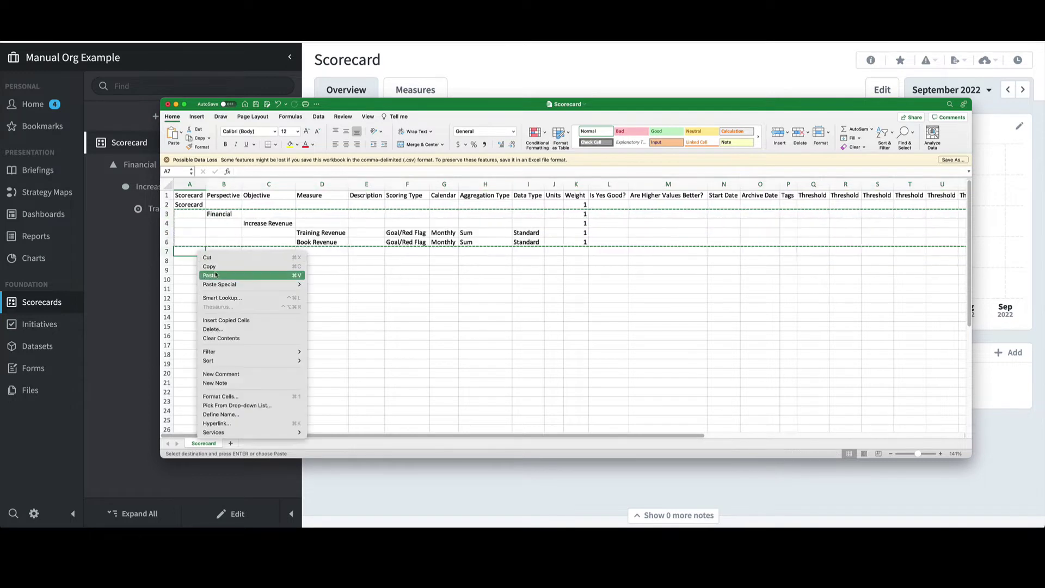
left_click(218, 275)
- Rename the perspective of the pasted block in cell B7 as Customer
left_click_drag(219, 253, 219, 253)
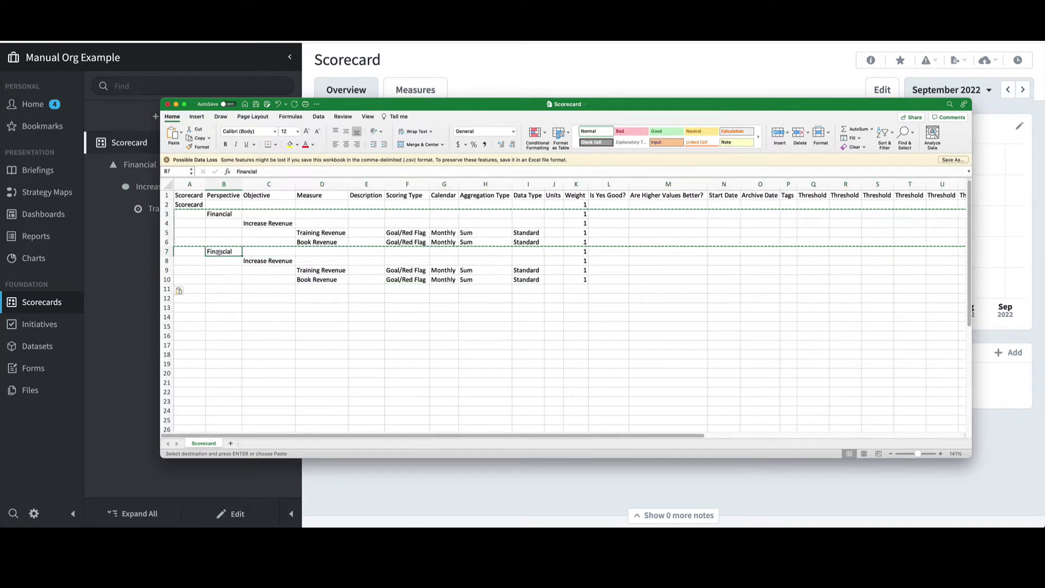
type("Customer")
key("Tab")
key("Down")
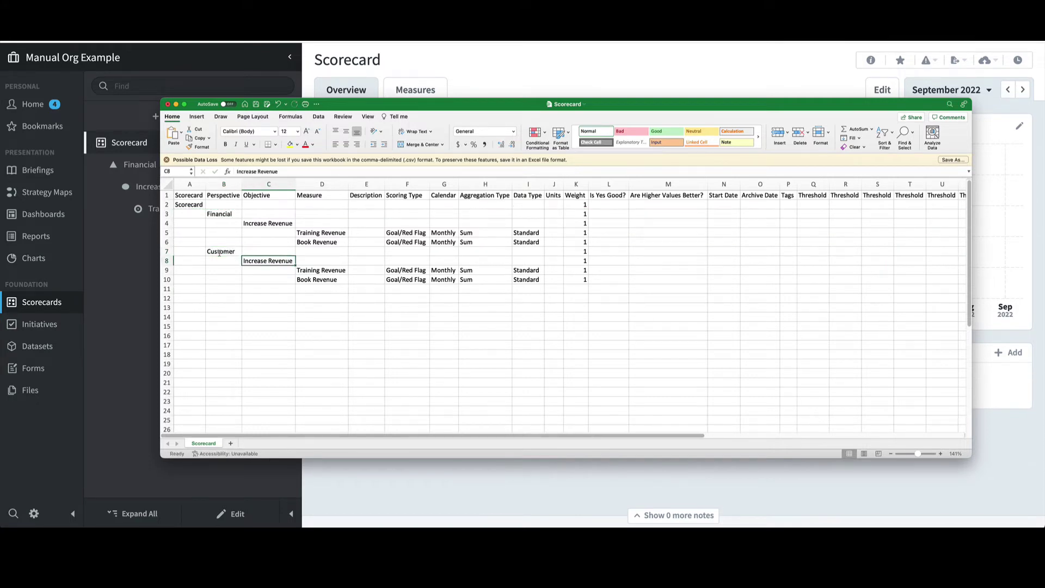
- Rename the objective in cell C8 as Improve Customer Satisfaction and fit column C's width to its contents
type("Improve")
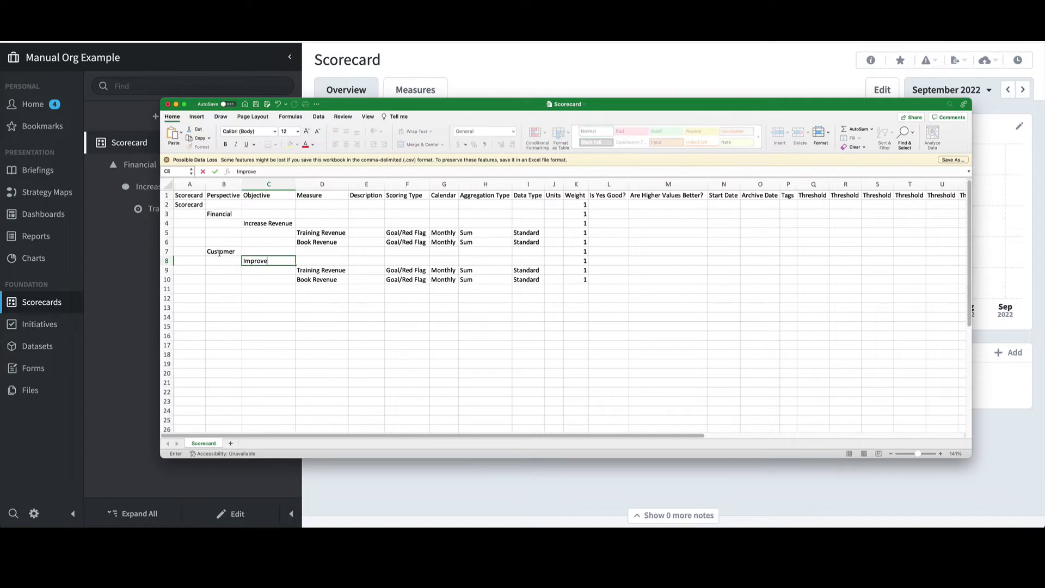
type(" Customer Satisfaction")
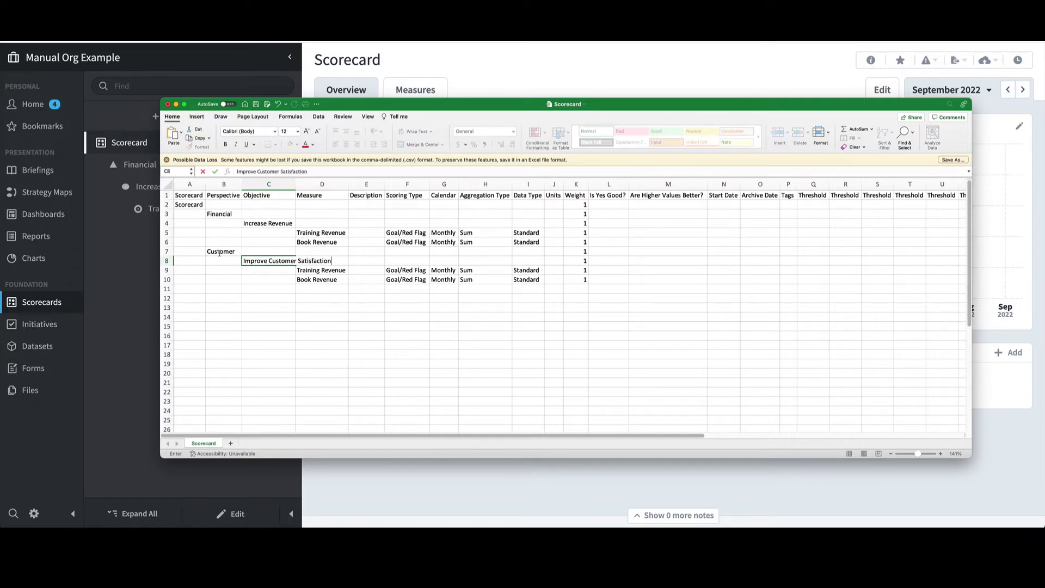
key("Return")
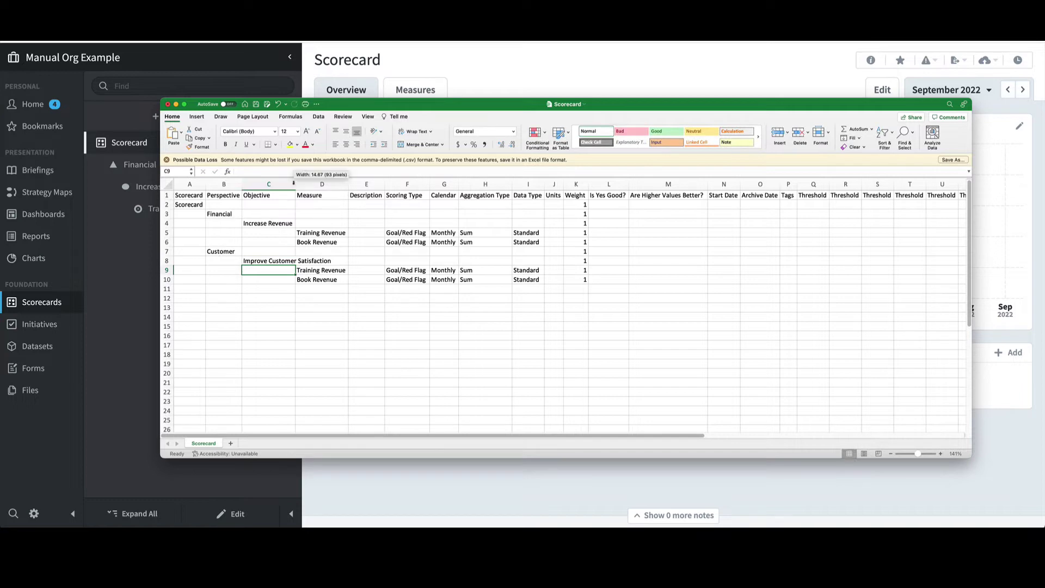
double_click(296, 184)
- Rename the measure in cell D9 as Customer Satisfaction Survey and fit column D's width to its contents
left_click(375, 270)
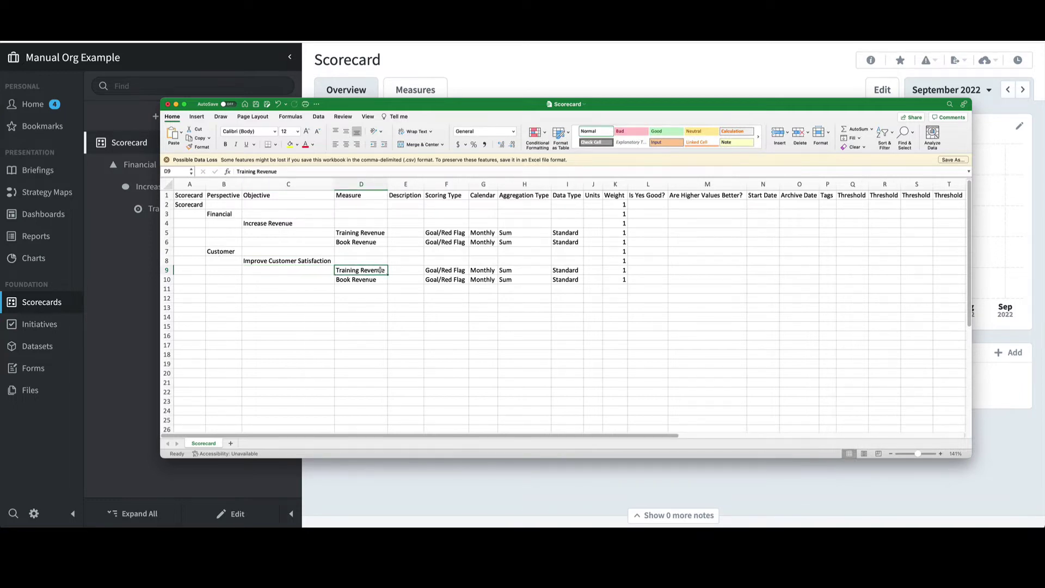
type("Customert")
key("BackSpace")
type("Satisfaction")
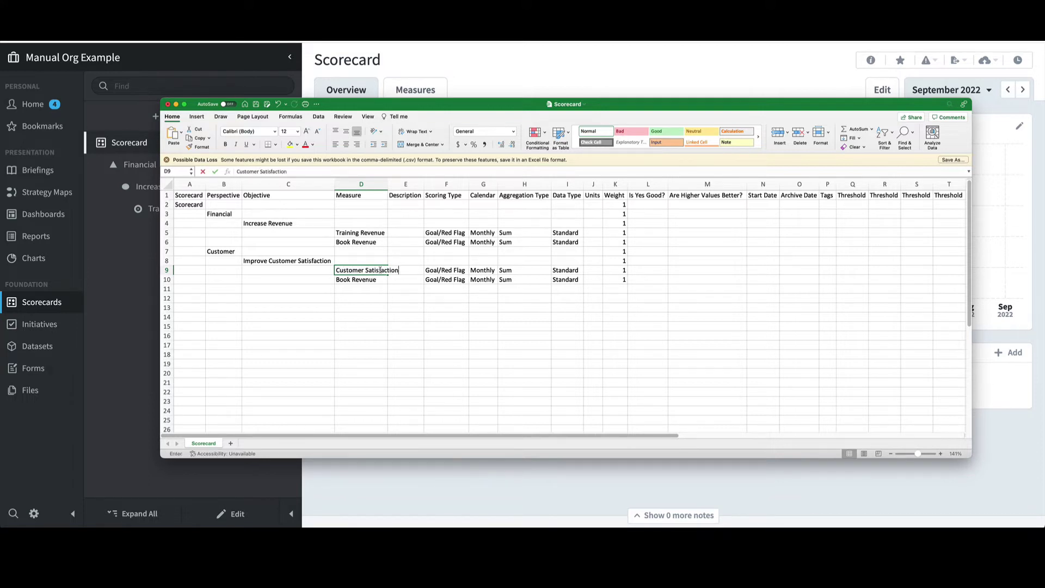
type(" Survey")
key("Return")
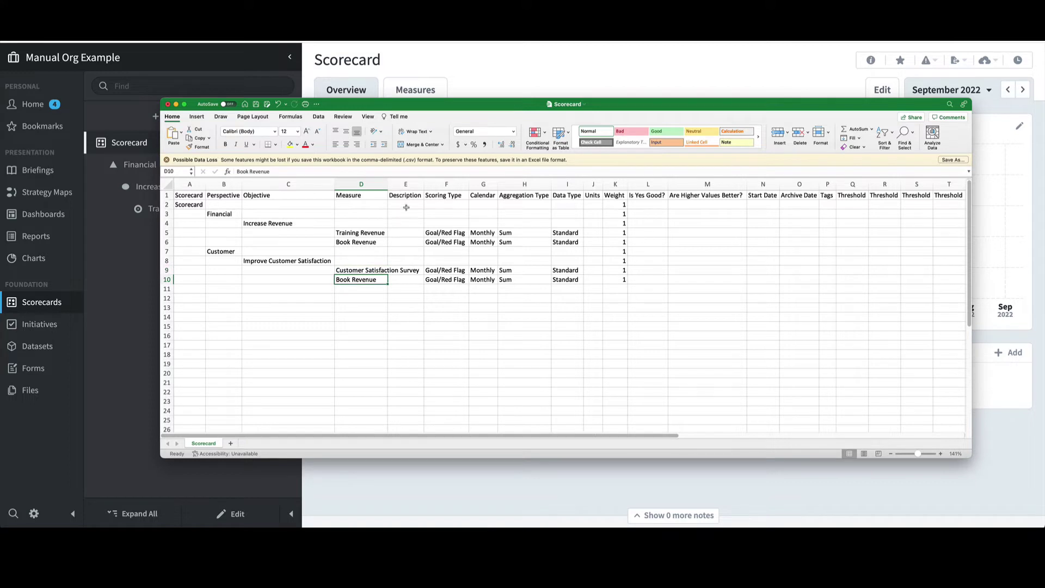
double_click(388, 184)
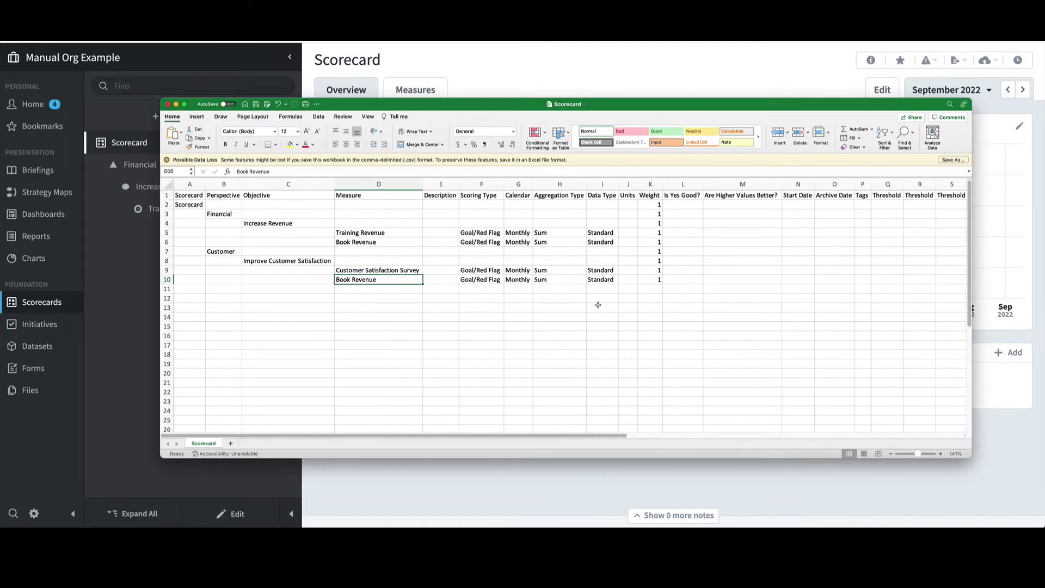
- Set the data type of the Customer Satisfaction Survey measure in row 9 to Percentage
left_click(604, 271)
type("Percent")
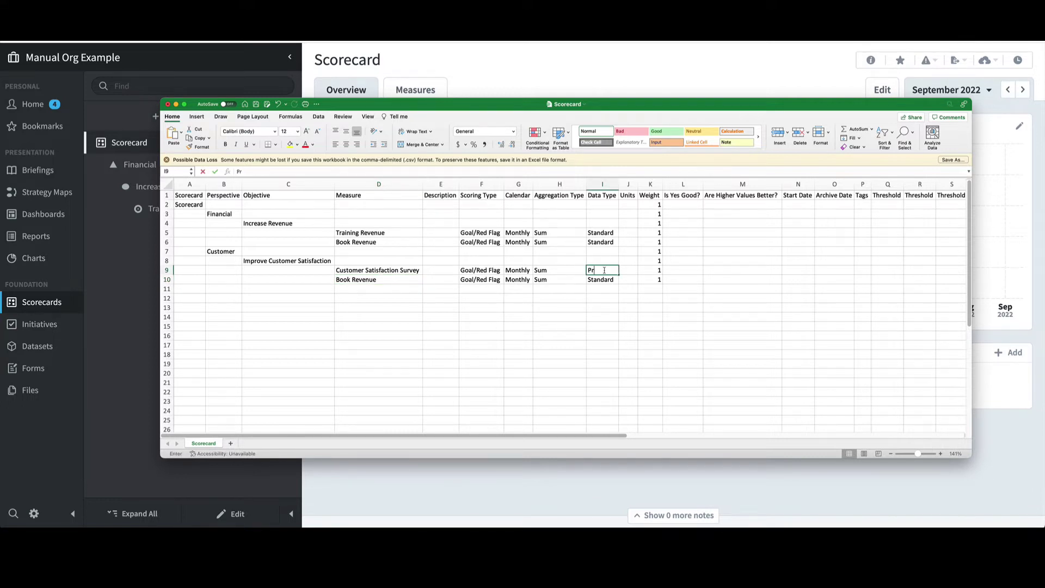
type("age")
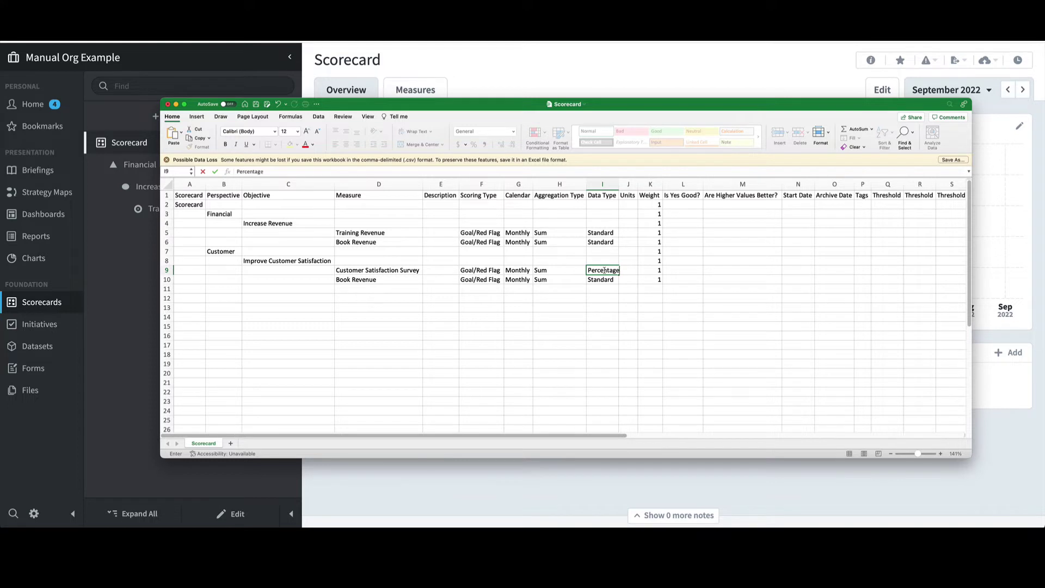
key("Return")
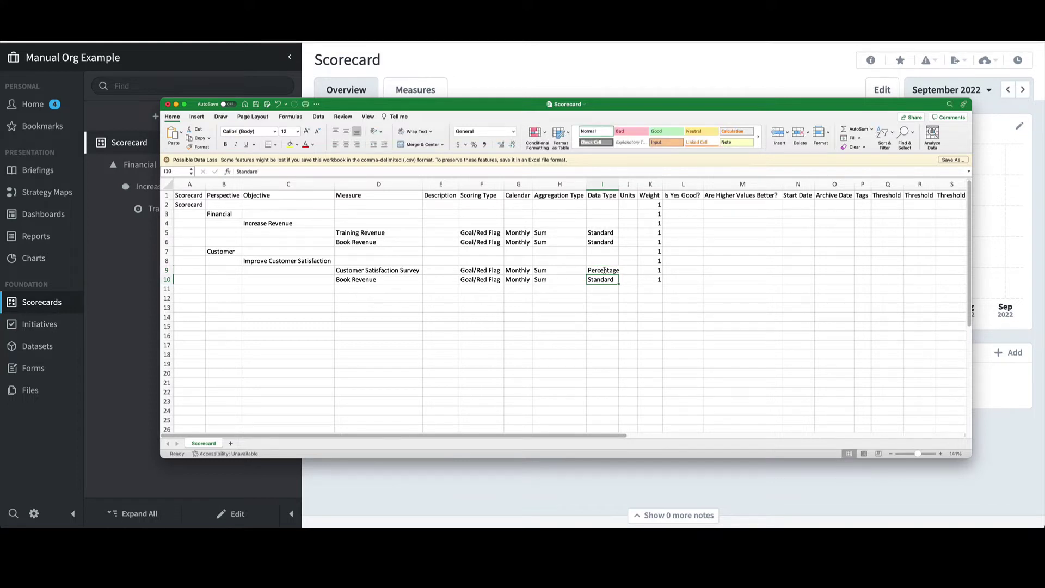
- Set the aggregation type of the Customer Satisfaction Survey measure in row 9 to Average
scroll(604, 271, "down", 1)
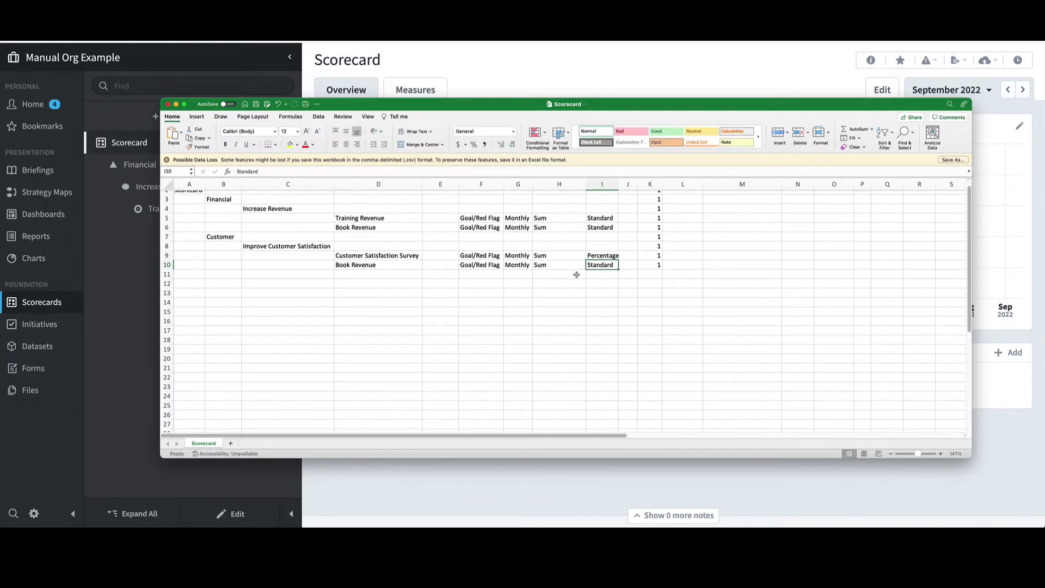
left_click(561, 257)
scroll(562, 263, "up", 2)
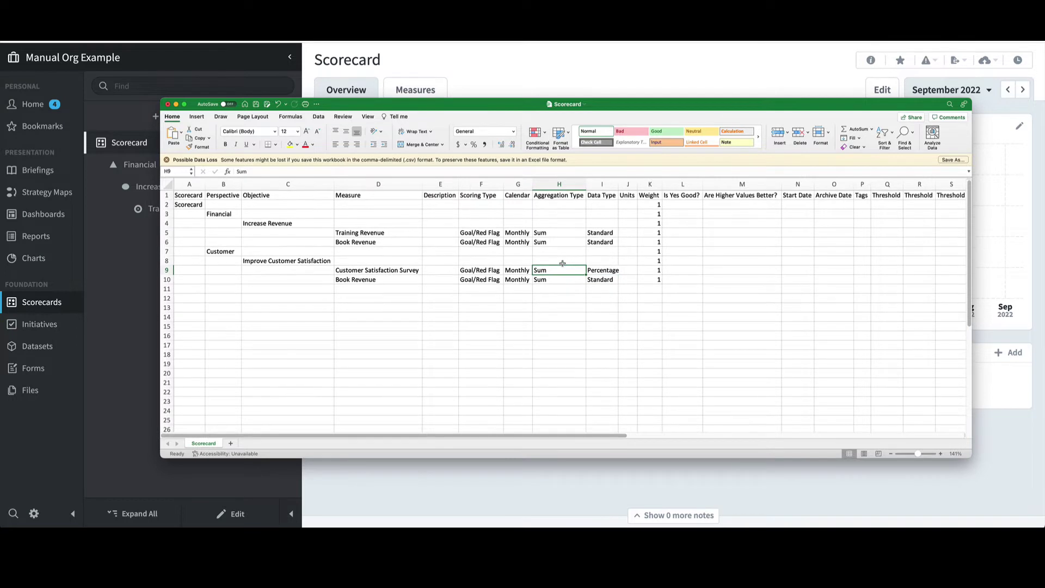
type("Average")
left_click(522, 296)
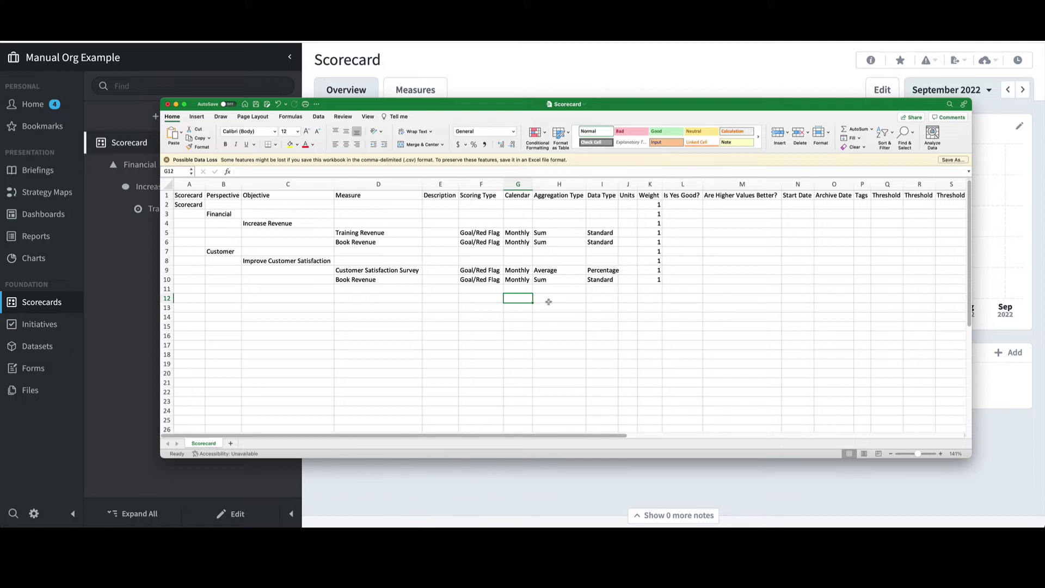
- Enter thresholds 90 and 95 for the Customer Satisfaction Survey measure in cells Q9 and R9
left_click(878, 272)
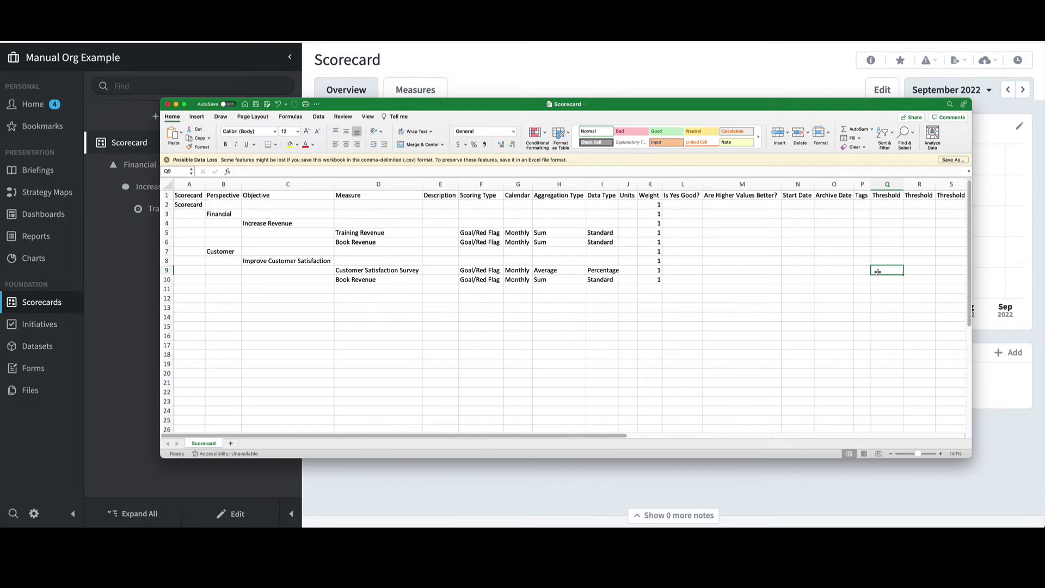
type("90")
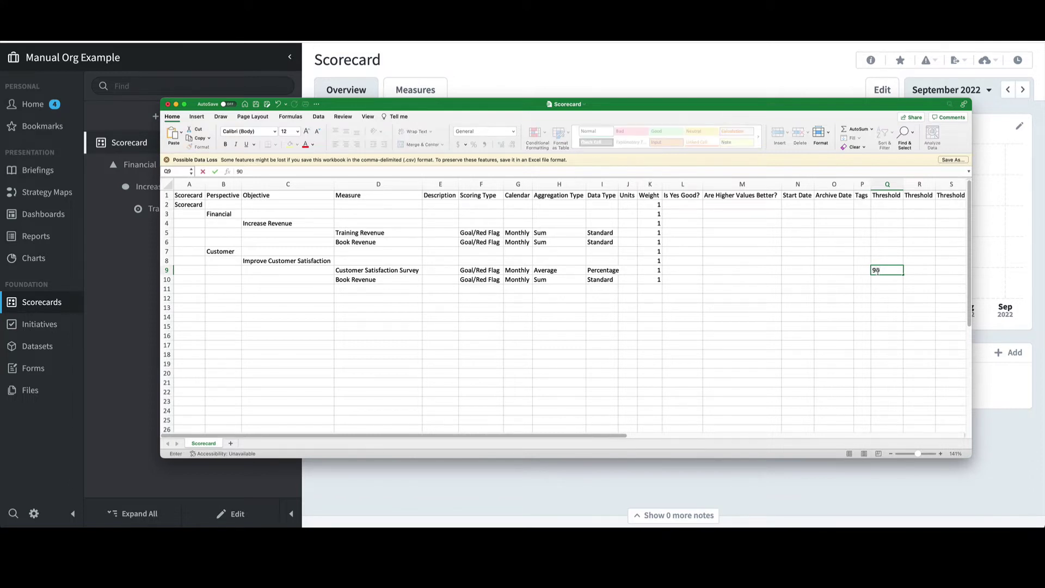
key("Tab")
type("95")
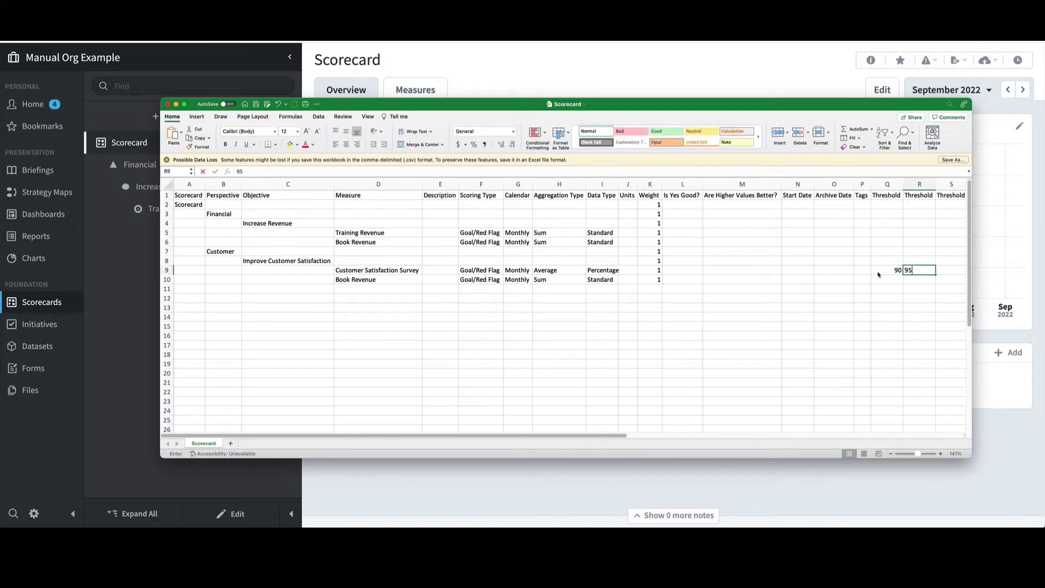
left_click(871, 295)
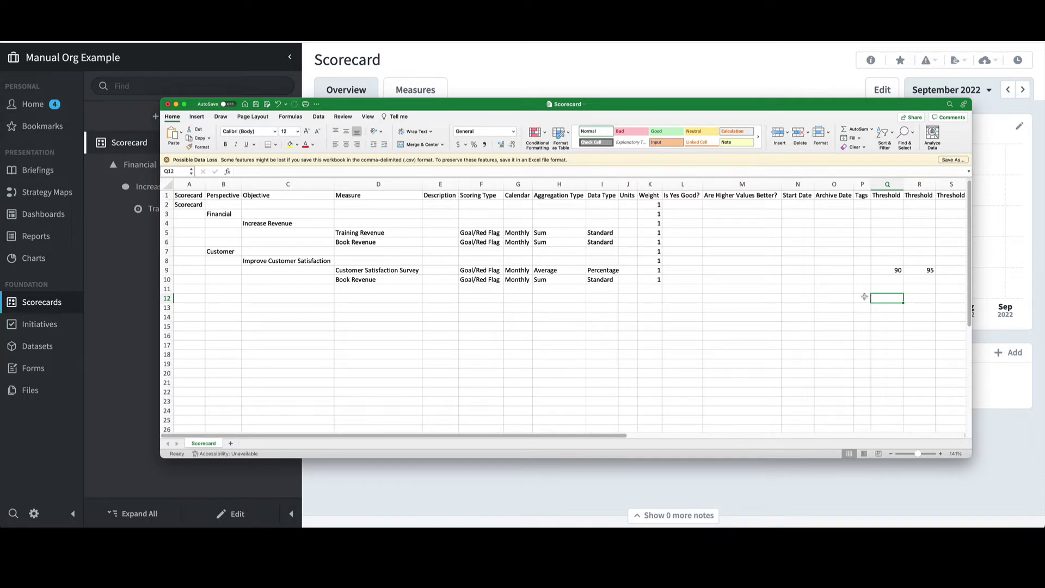
- Rename the Book Revenue measure in cell D10 as 3 Color Stabilize
scroll(866, 295, "right", 5)
scroll(854, 296, "right", 1)
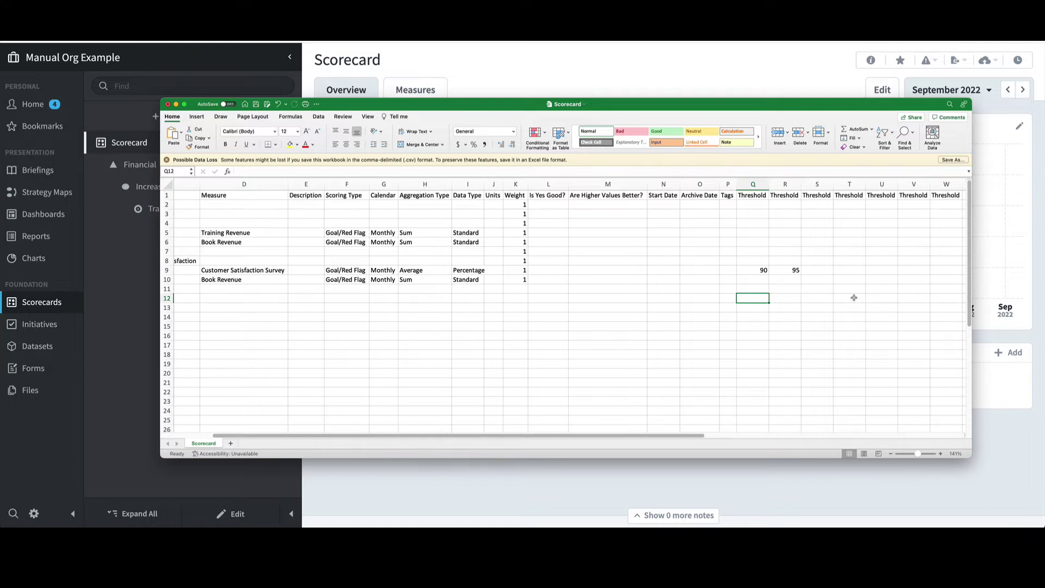
scroll(800, 304, "left", 5)
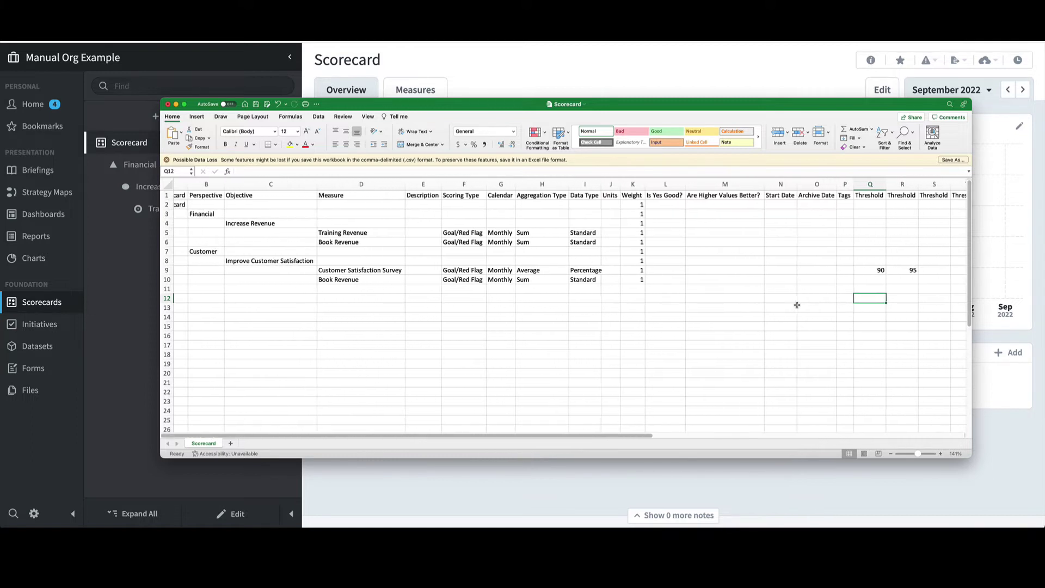
scroll(797, 305, "left", 2)
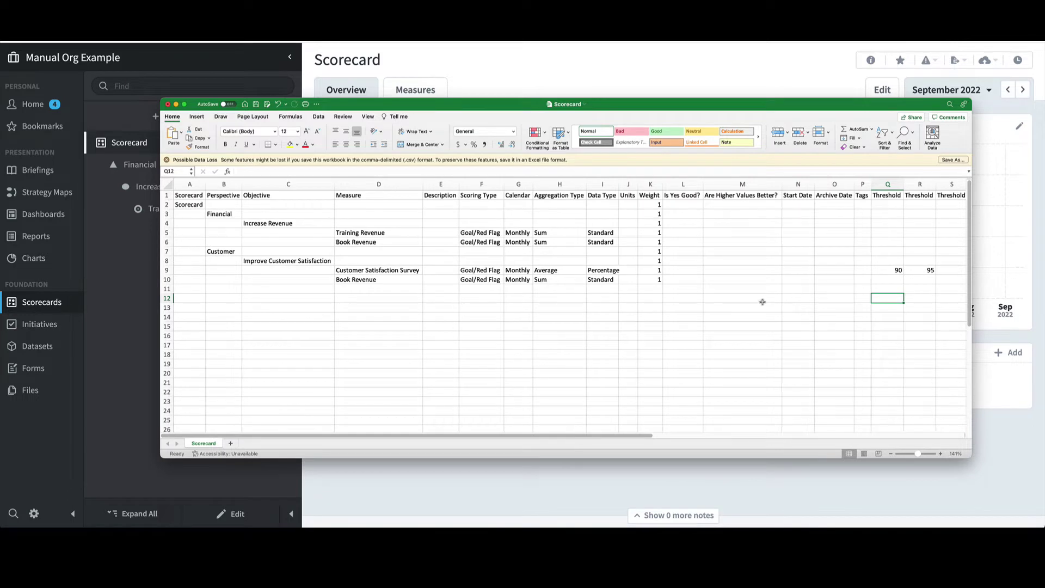
left_click(366, 280)
type("3")
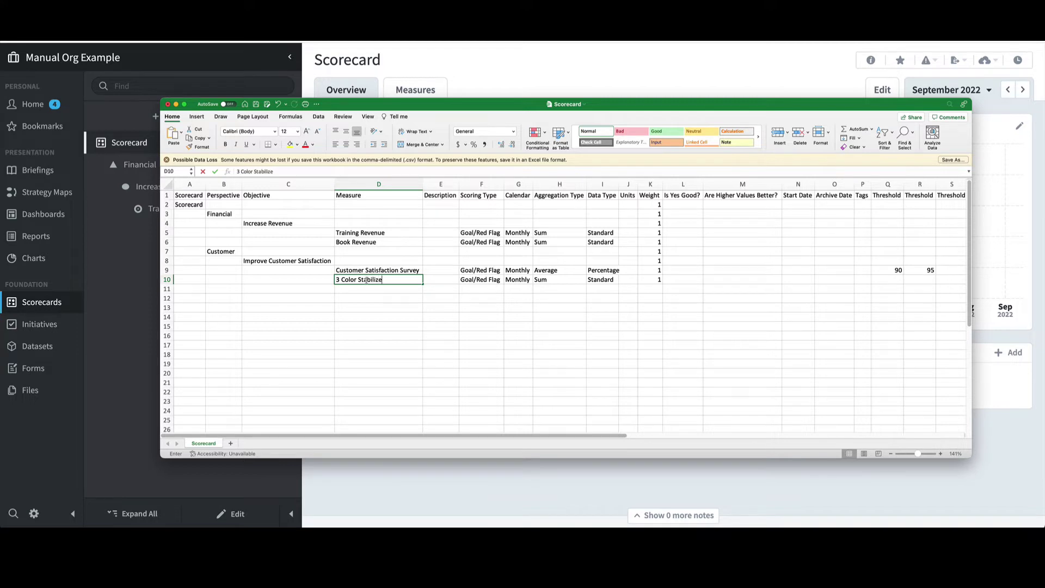
type(" Color Stabilize")
key("Return")
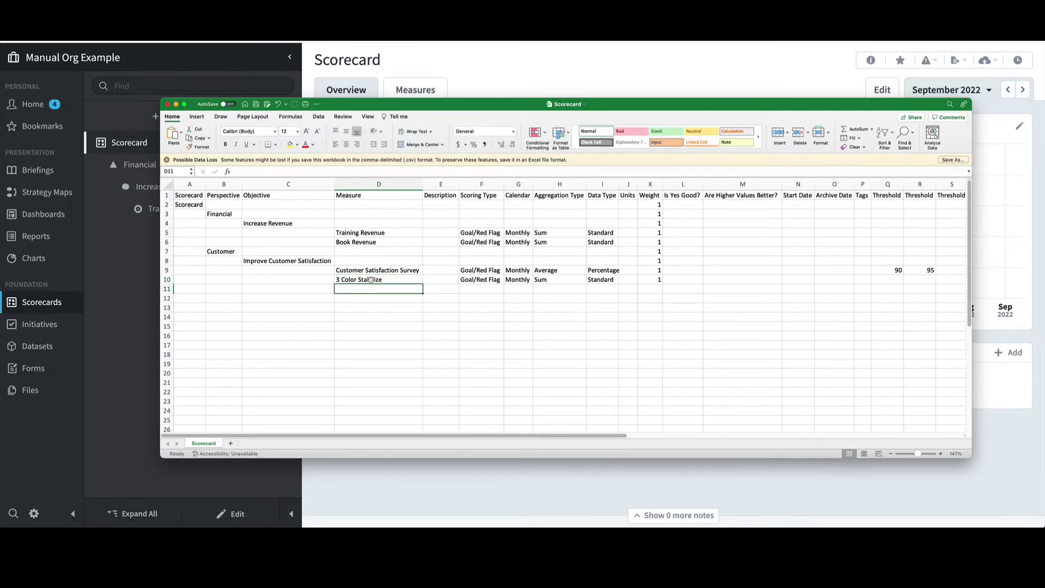
- Copy the 3 Color Stabilize text from cell D10 into the row's Scoring Type cell, F10
right_click(370, 279)
left_click(392, 292)
right_click(477, 280)
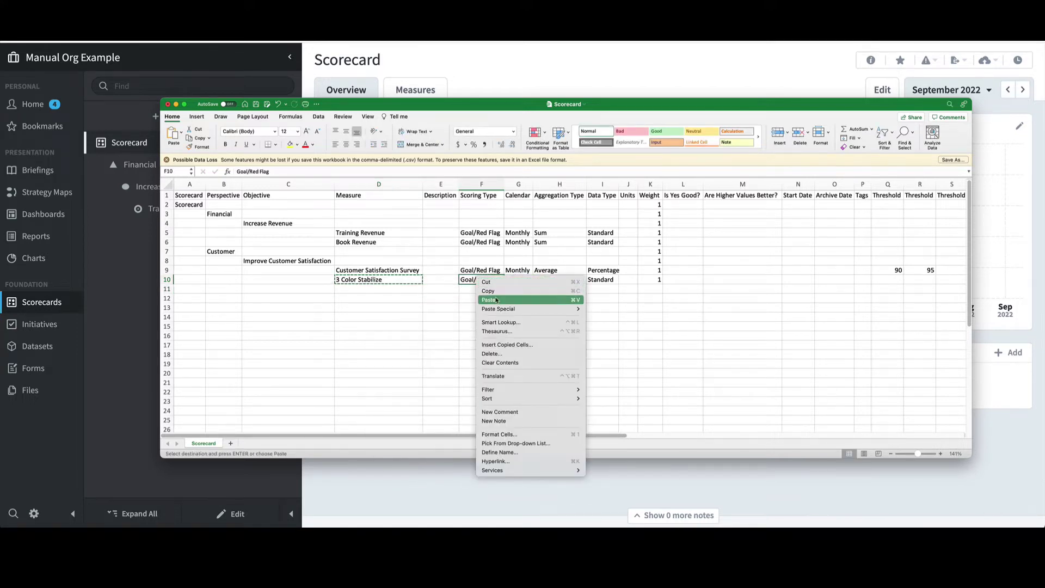
left_click(496, 300)
left_click(470, 303)
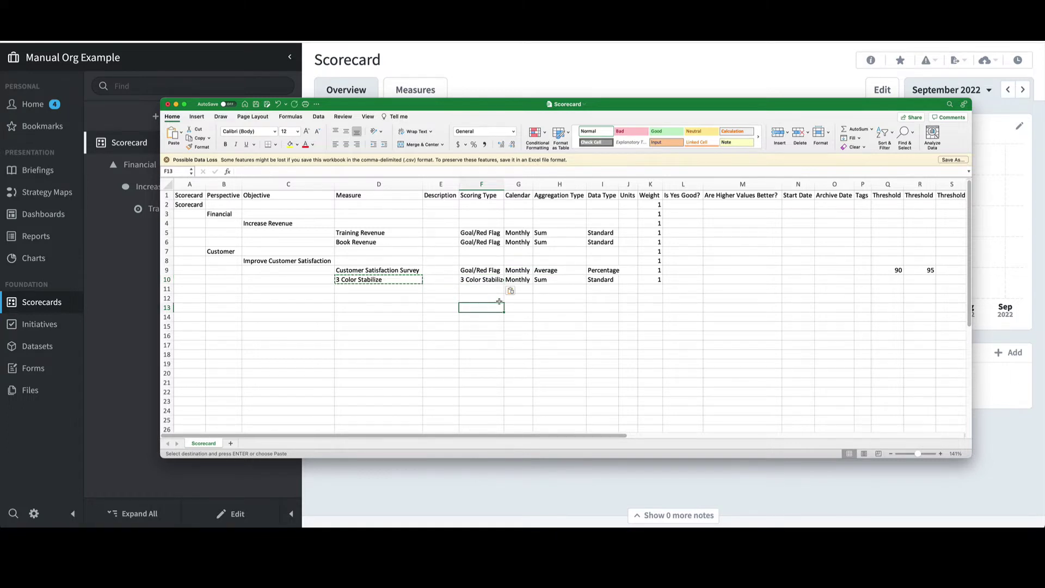
- Fill the seven threshold cells of row 10, starting at Q10, with 1 to 7 and save the workbook
scroll(584, 306, "right", 10)
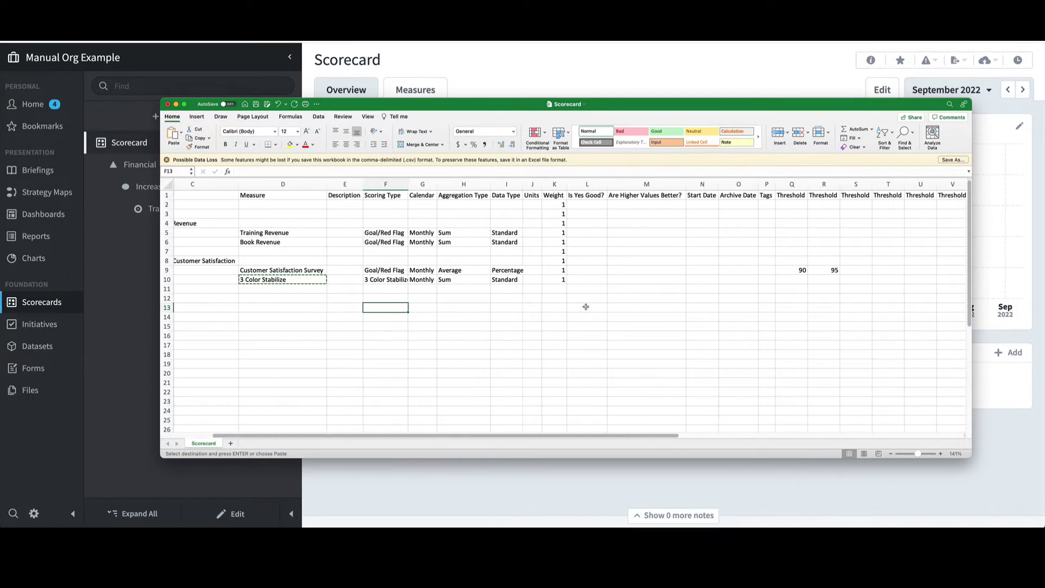
left_click(499, 278)
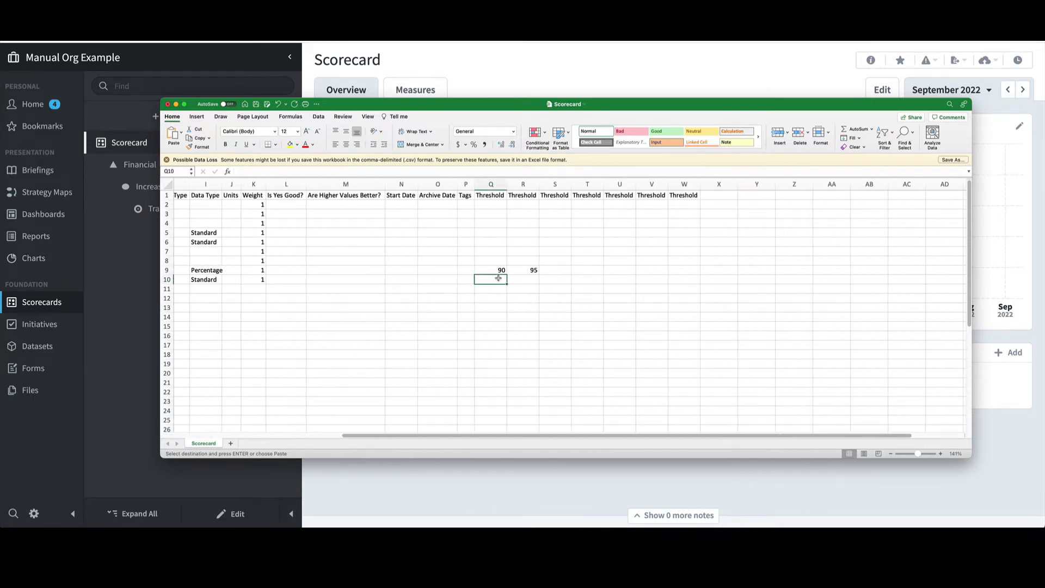
type("1\t2\t3\t4\t5\t")
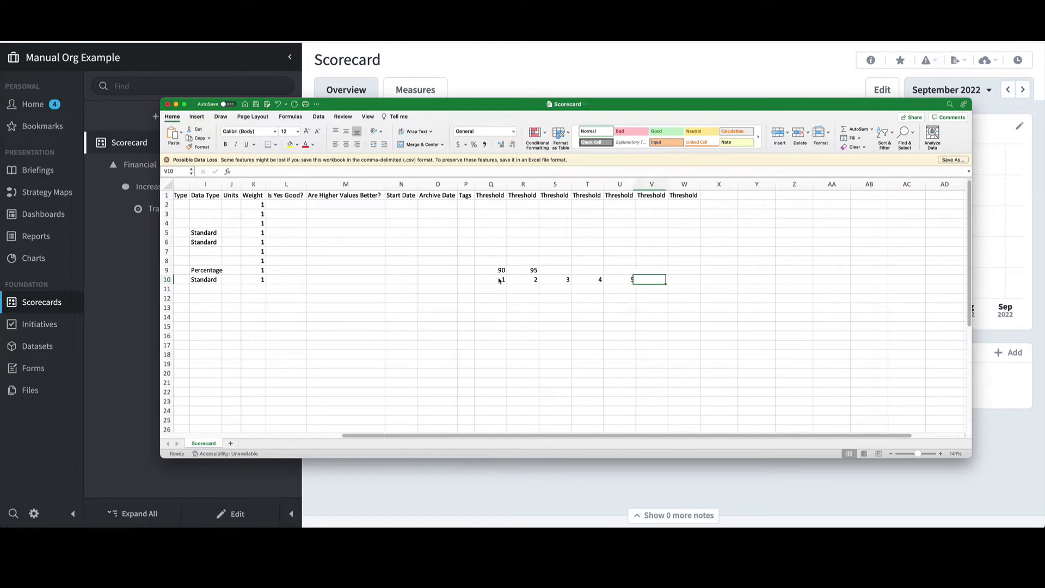
type("6\t7")
key("shift+Tab")
left_click(257, 104)
- Switch to Spider Impact in the browser and select the Automated Org Example organization
left_click(118, 235)
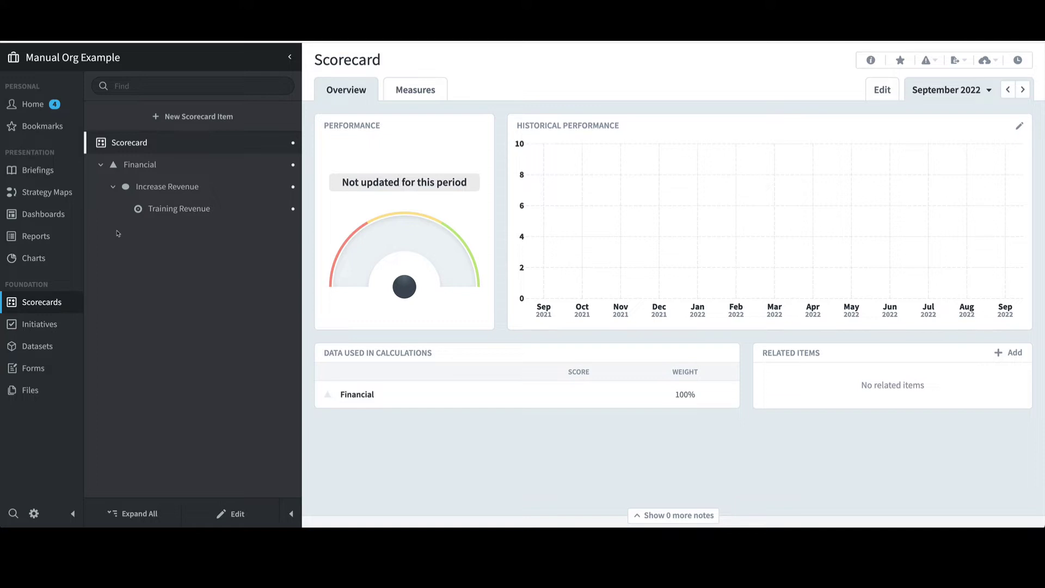
left_click(135, 61)
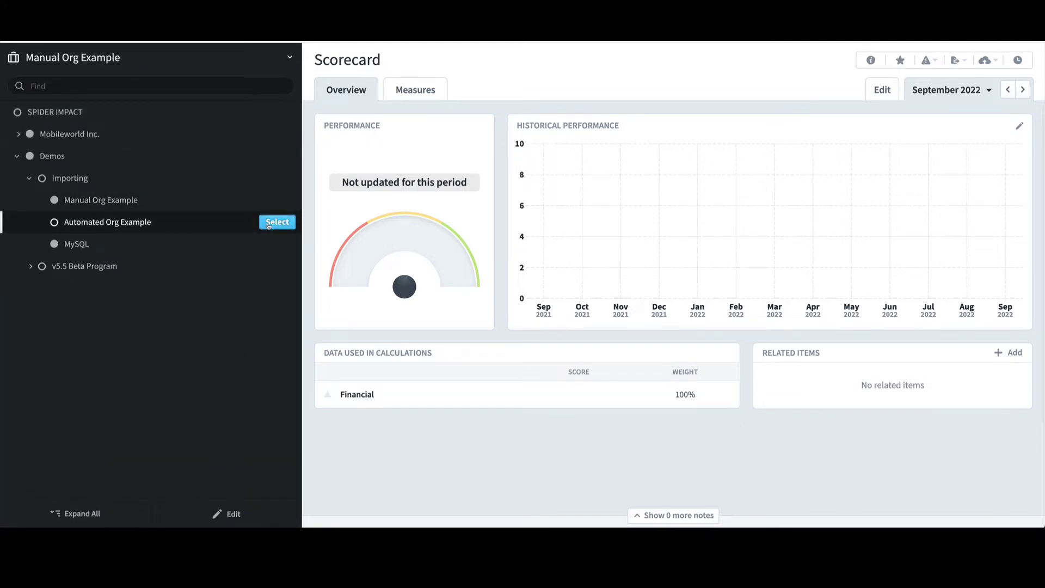
left_click(268, 225)
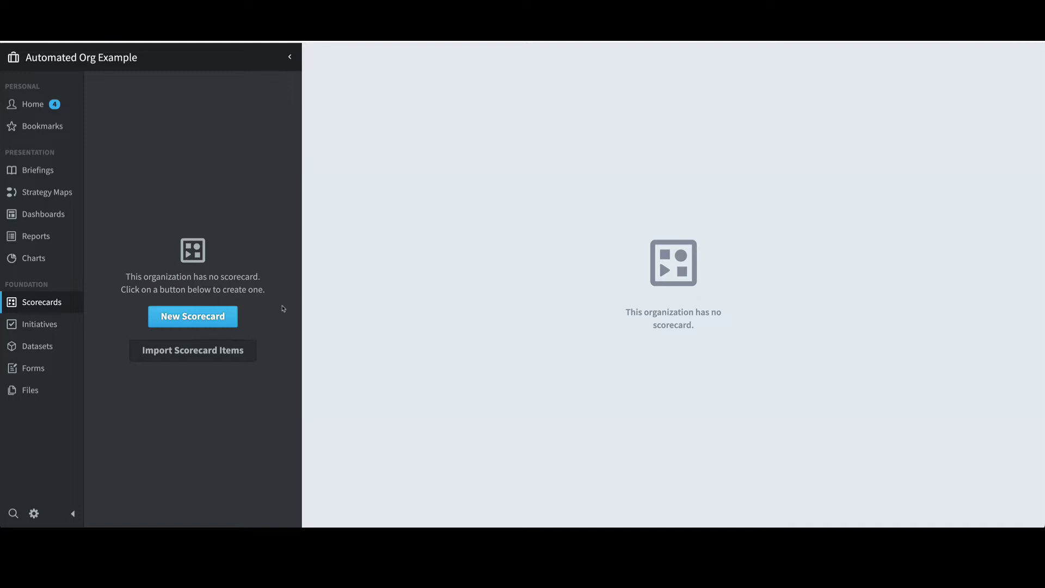
- Start a scorecard item import from an uploaded file and choose Scorecard.csv from the Downloads folder
left_click(246, 353)
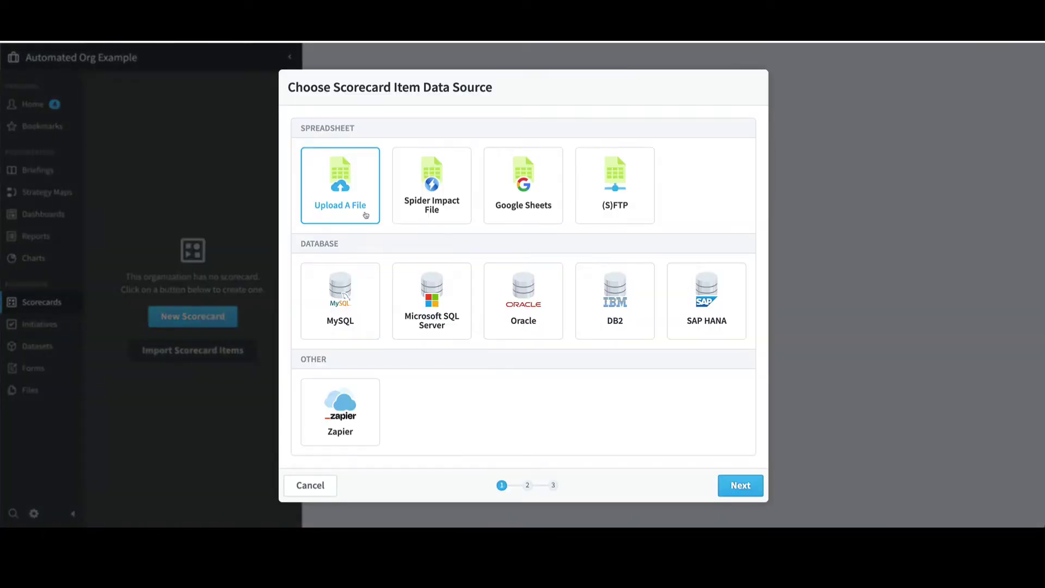
left_click(741, 486)
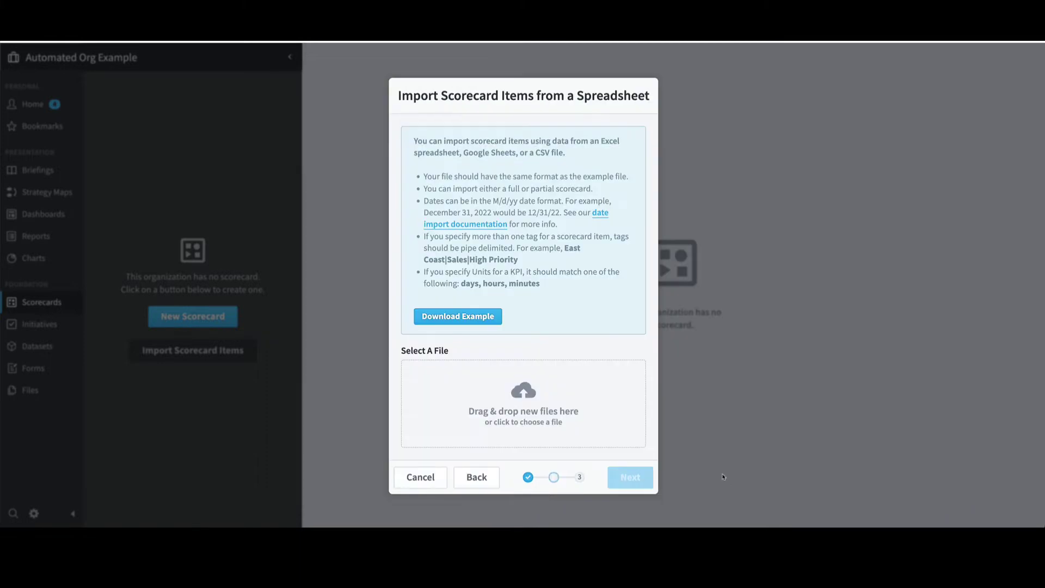
left_click(571, 403)
left_click(282, 212)
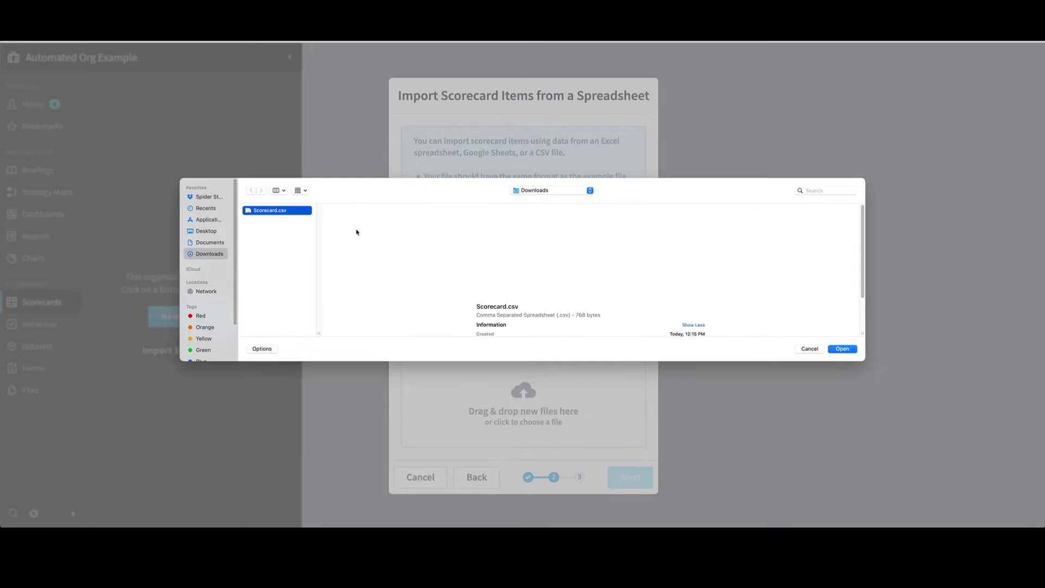
left_click(841, 349)
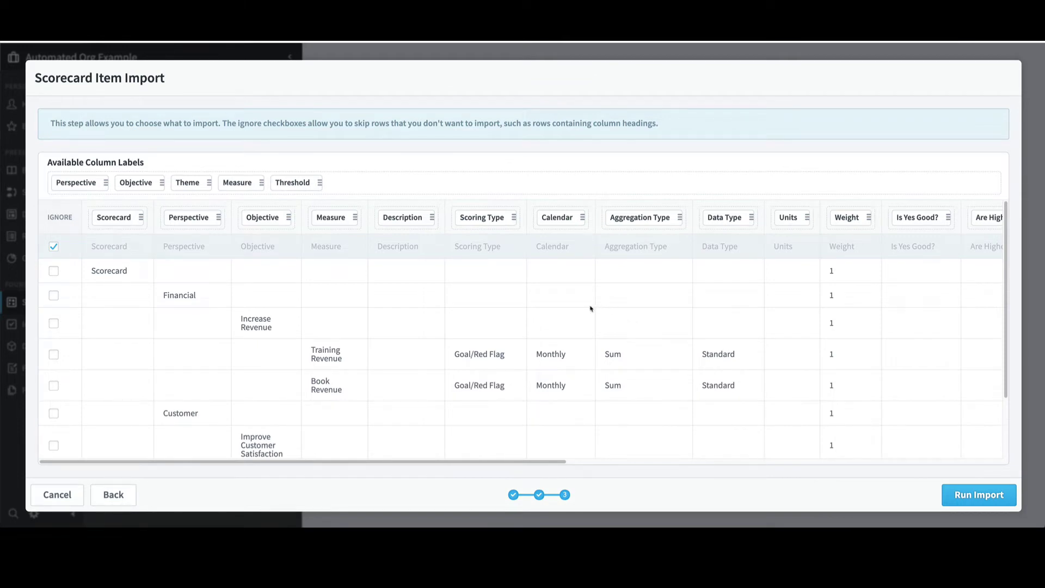
- Take the Perspective label off its column in the import preview and assign it to the same column again
mouse_move(222, 214)
left_click(221, 212)
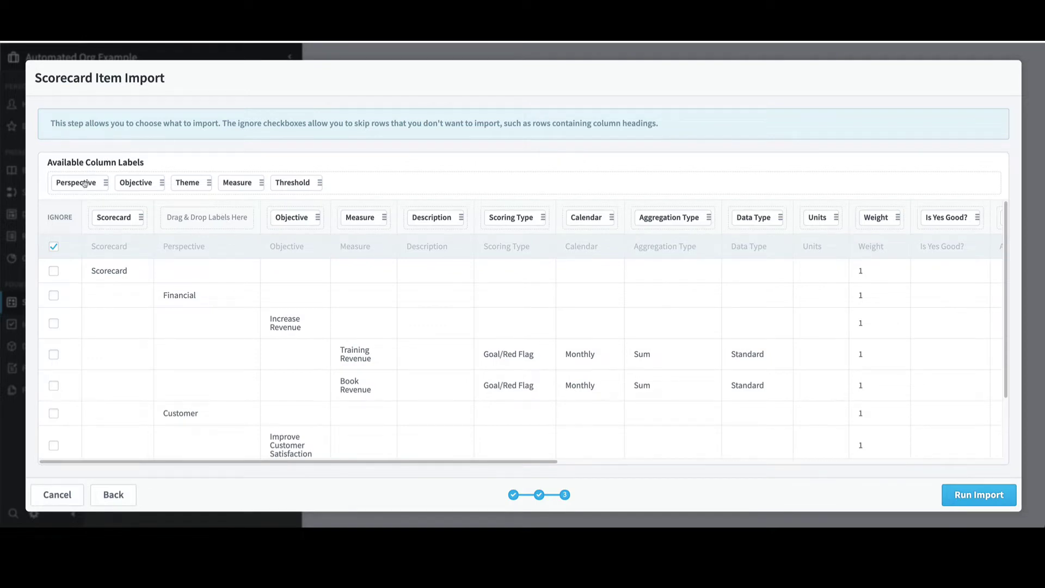
left_click_drag(84, 184, 200, 221)
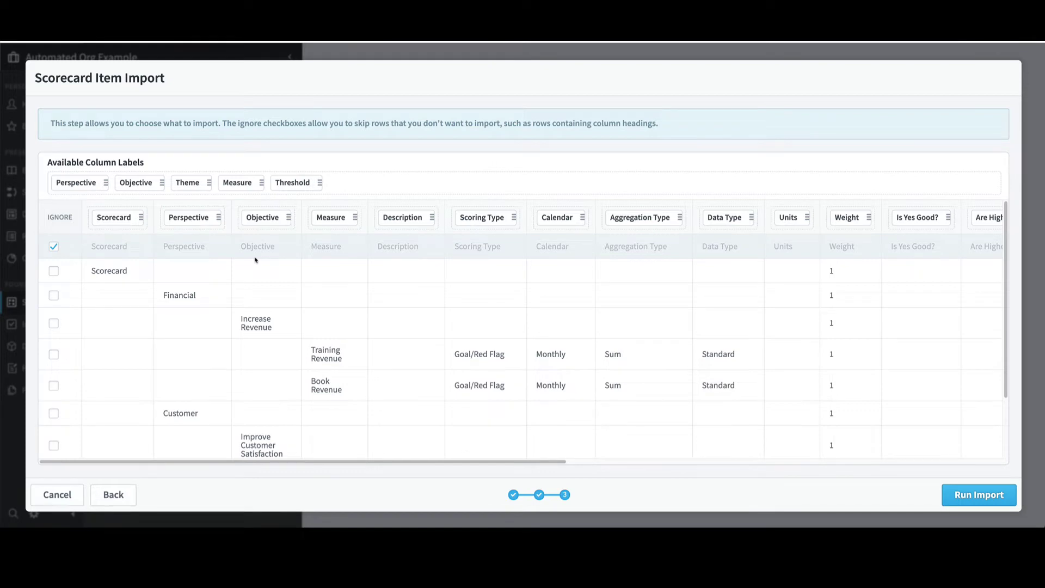
- Ignore the Training Revenue row, run the scorecard item import and finish it
left_click(56, 356)
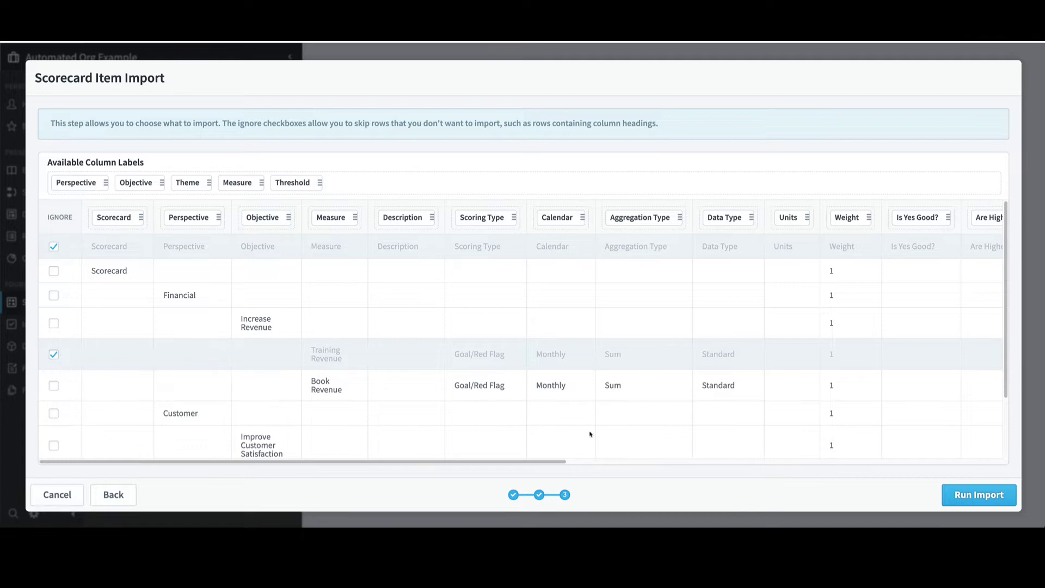
left_click(987, 502)
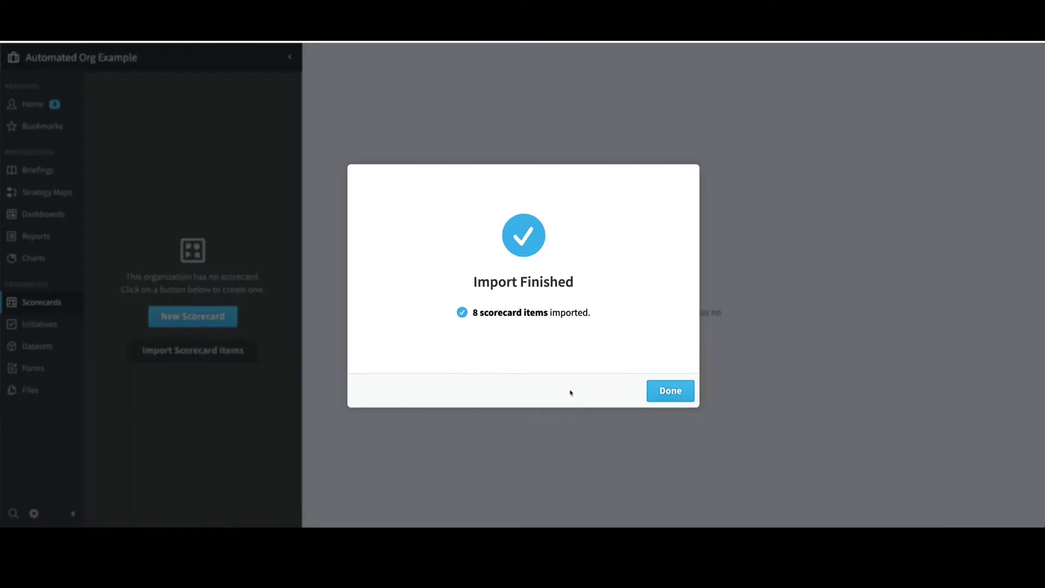
left_click(660, 400)
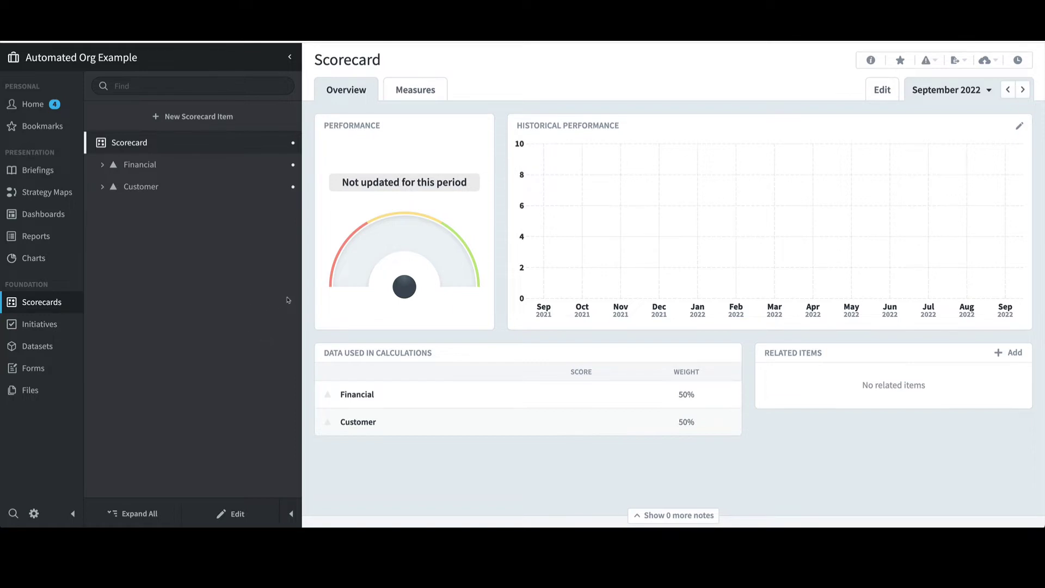
- Expand the Financial and Customer perspectives and their objectives to inspect the imported measures
left_click(104, 166)
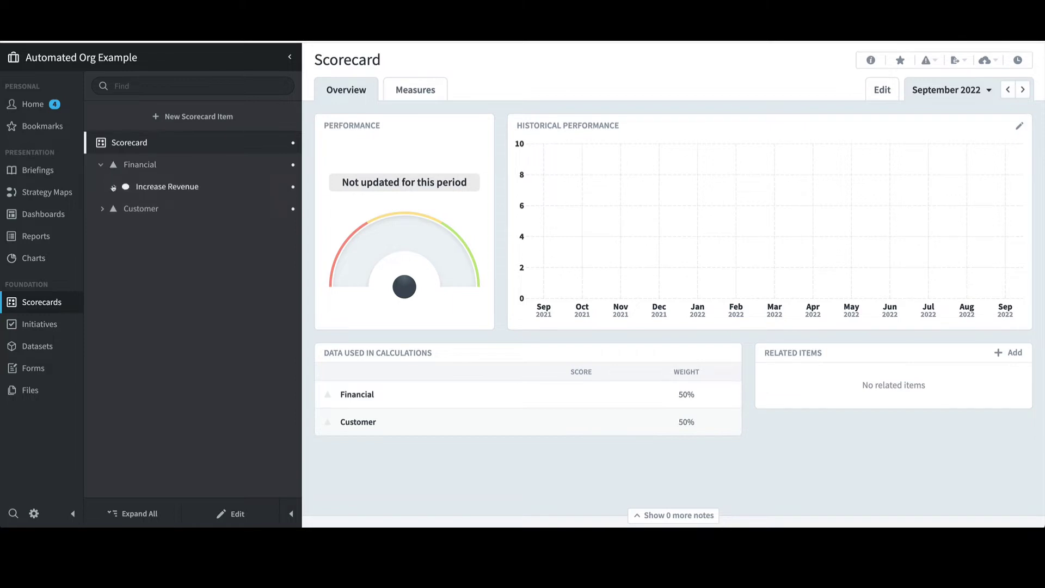
left_click(113, 186)
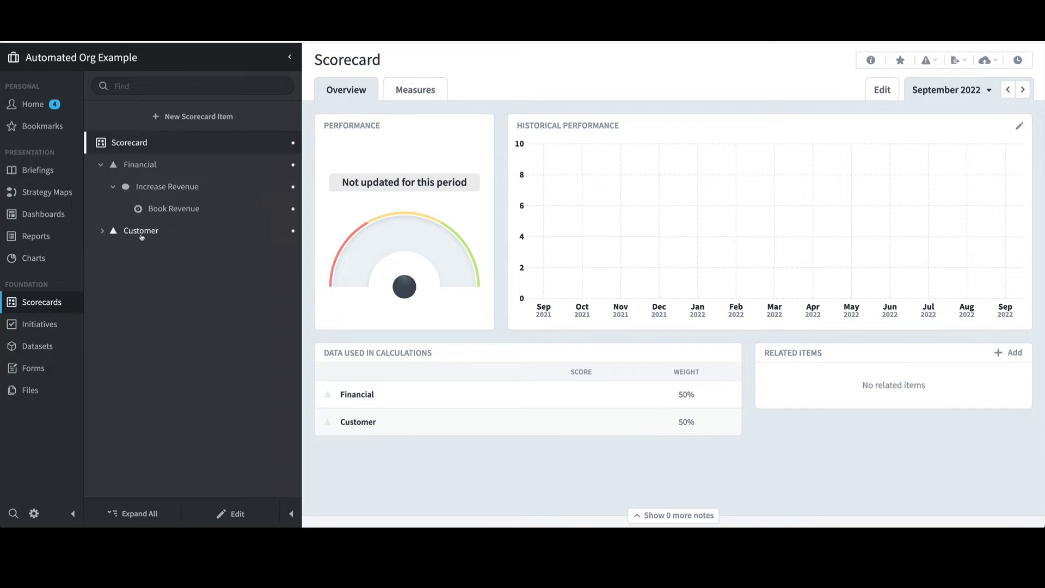
left_click(103, 233)
left_click(115, 253)
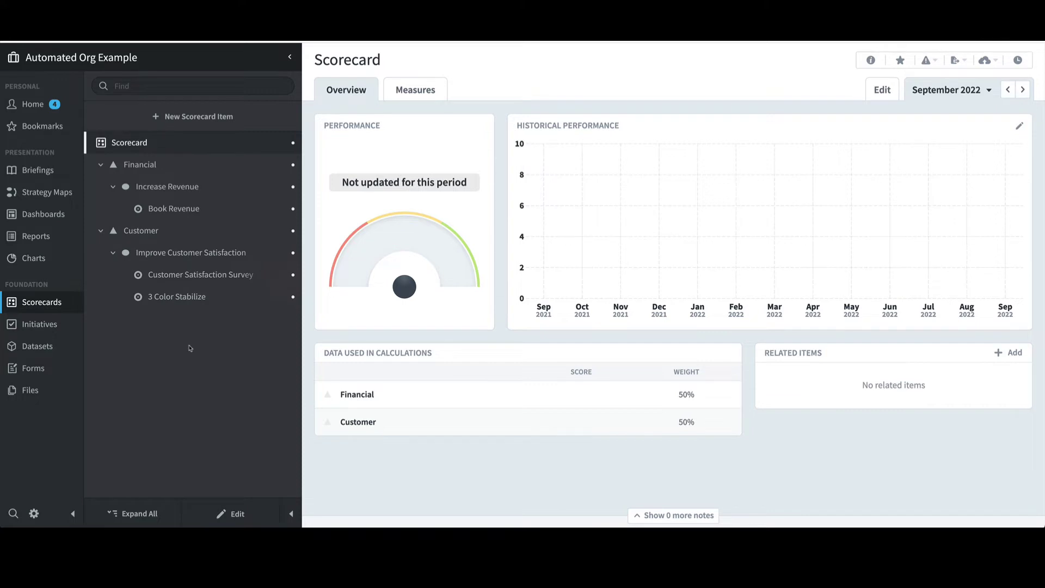
- Open the Customer Satisfaction Survey measure for editing and review its measure details and its red flag and goal fields
left_click(204, 277)
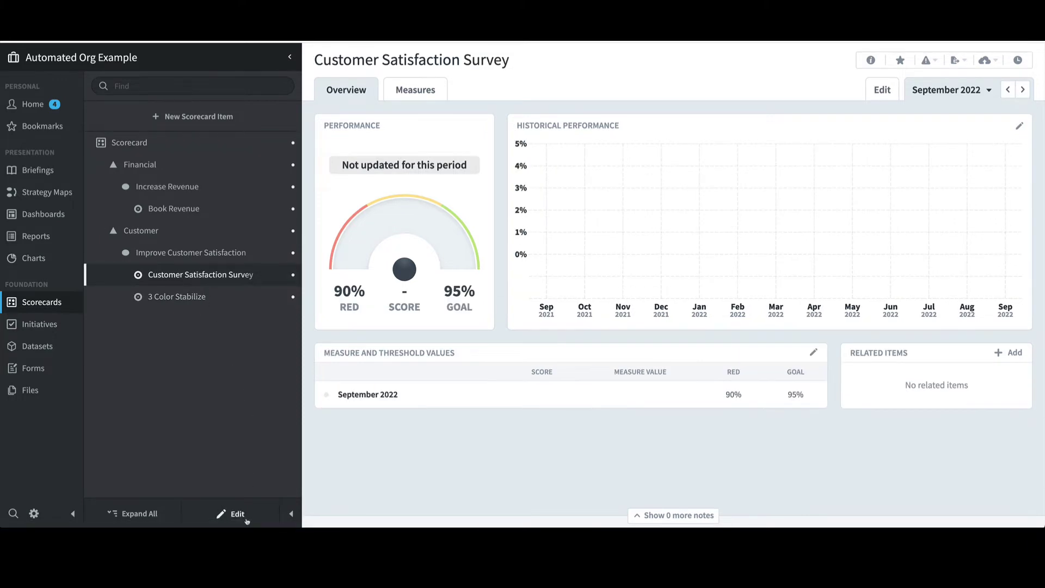
left_click(238, 514)
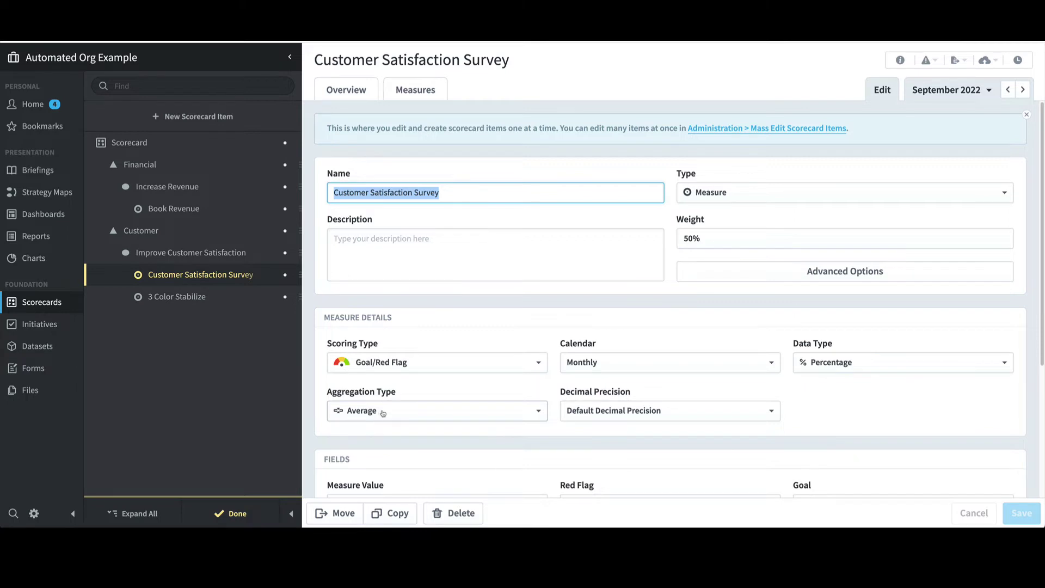
scroll(495, 399, "down", 2)
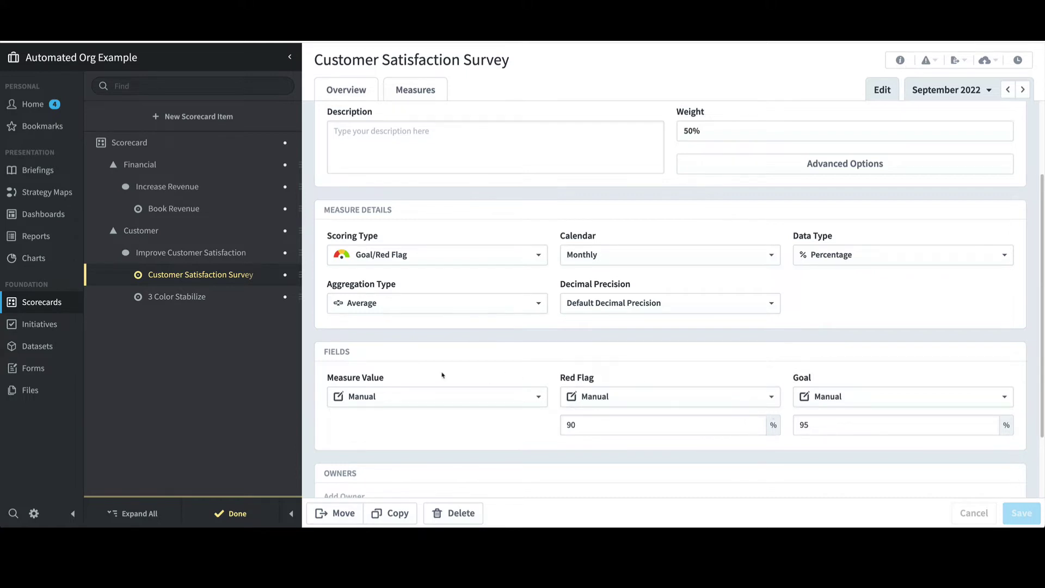
- Review the scoring type and threshold fields of the 3 Color Stabilize measure and leave edit mode
left_click(184, 297)
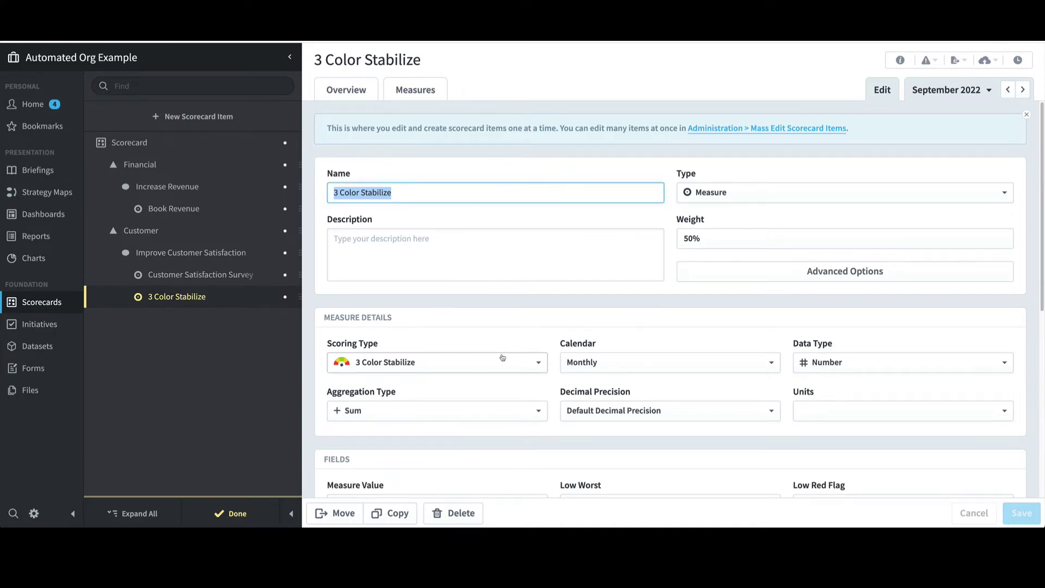
scroll(590, 374, "down", 4)
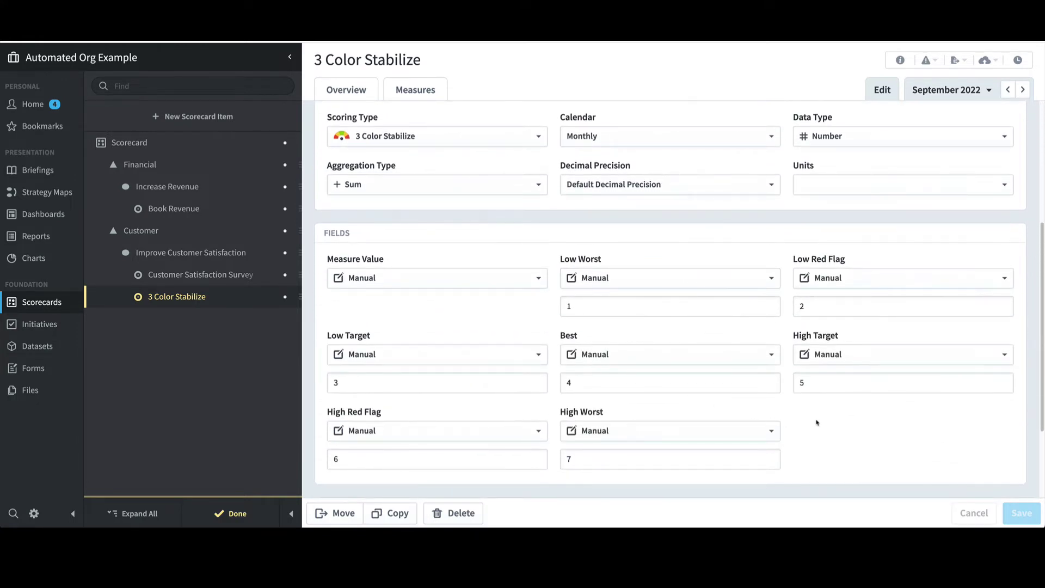
left_click(234, 514)
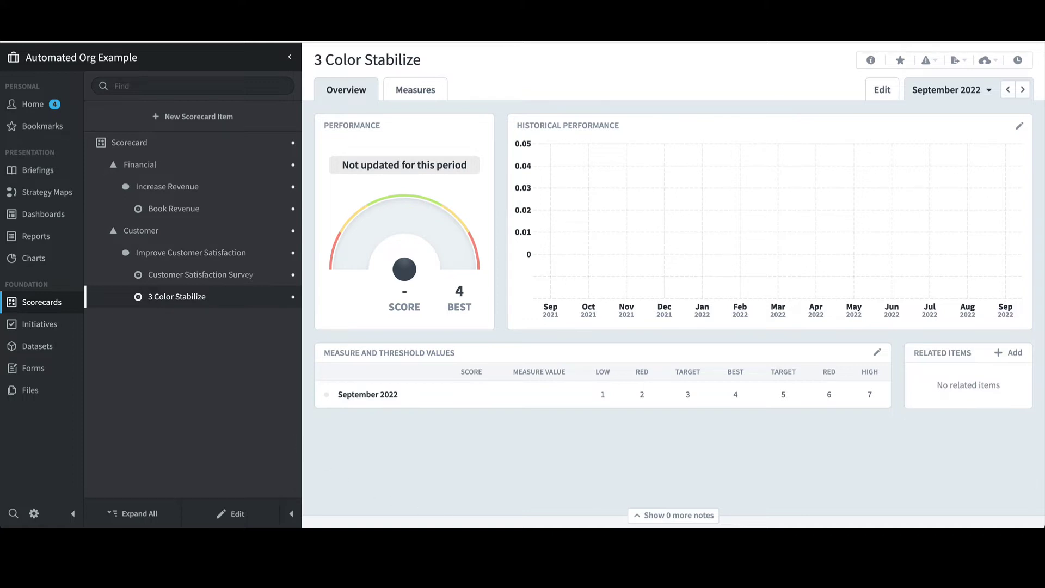
- Switch to the Scorecard workbook in Excel and delete every item row except Training Revenue, keeping the header row
scroll(404, 268, "up", 3)
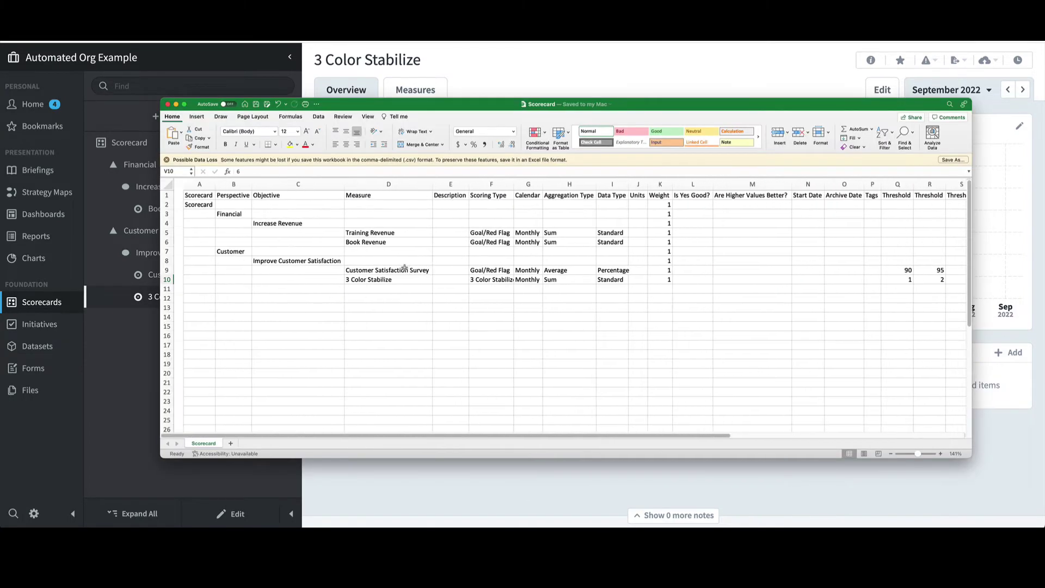
scroll(404, 268, "right", 1)
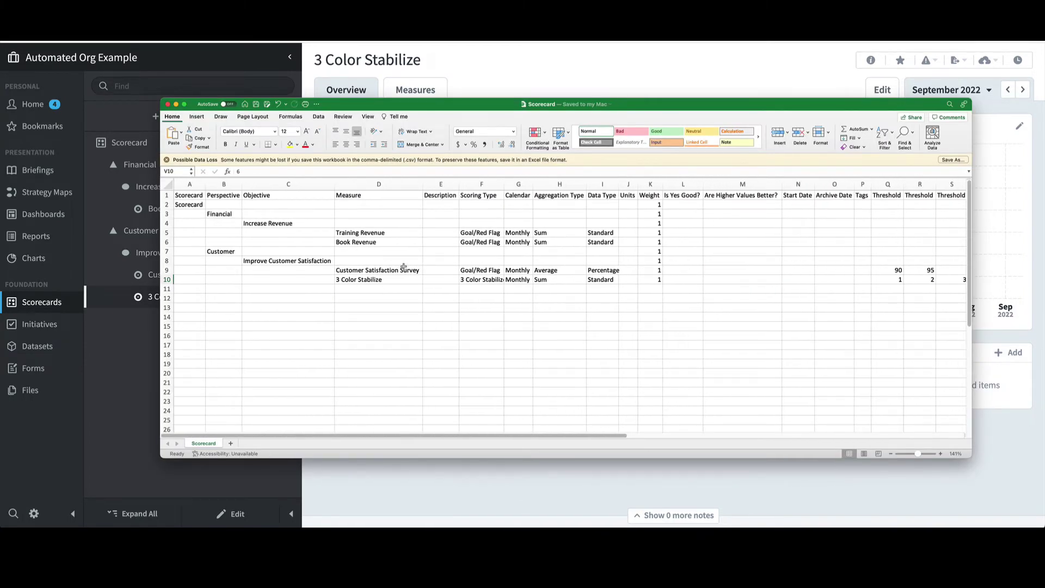
scroll(403, 268, "down", 1)
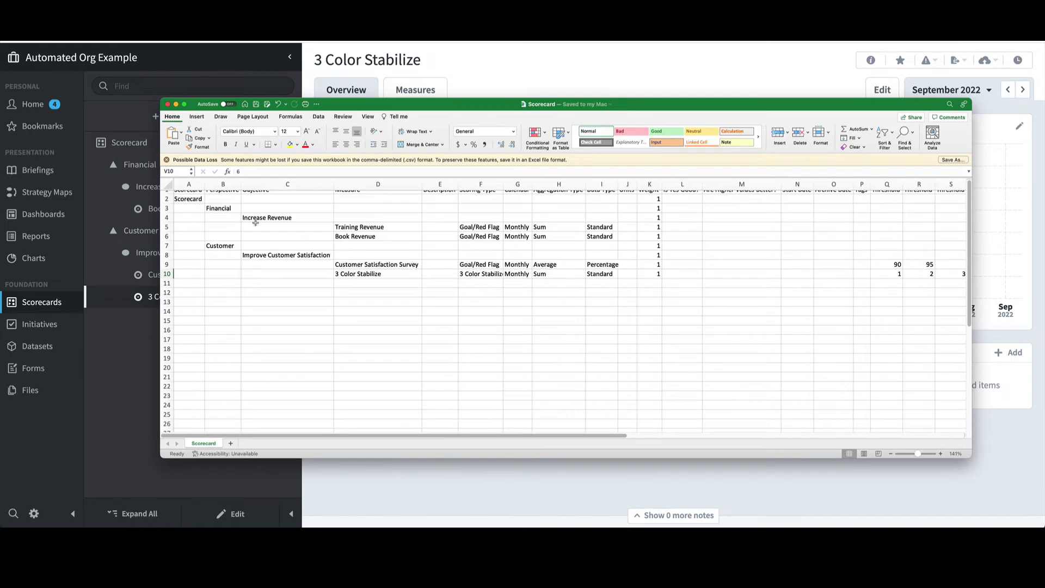
scroll(226, 240, "up", 1)
left_click_drag(171, 206, 170, 223)
right_click(190, 216)
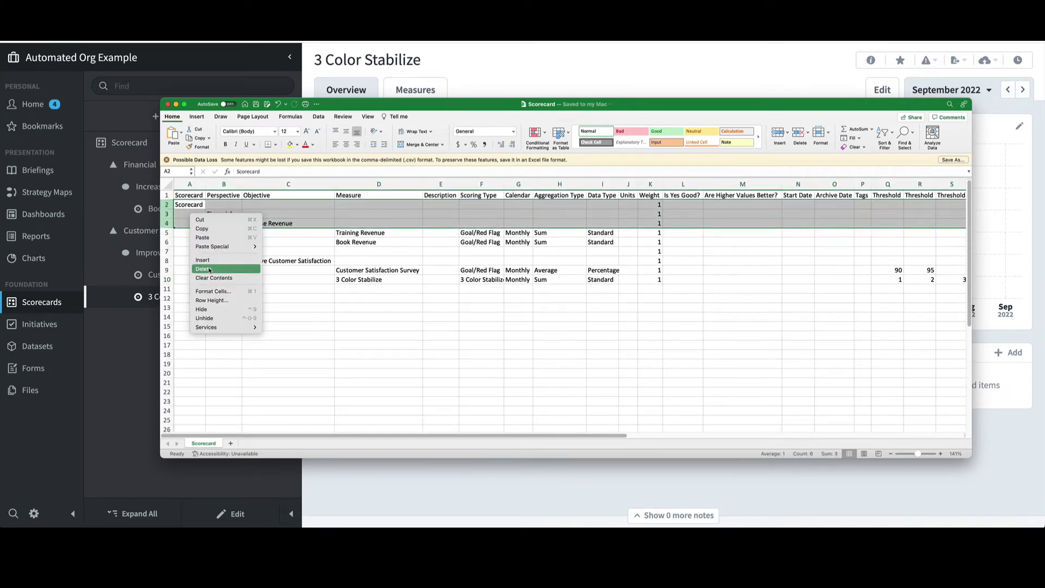
left_click(204, 269)
left_click_drag(167, 214, 167, 252)
right_click(196, 239)
left_click(219, 294)
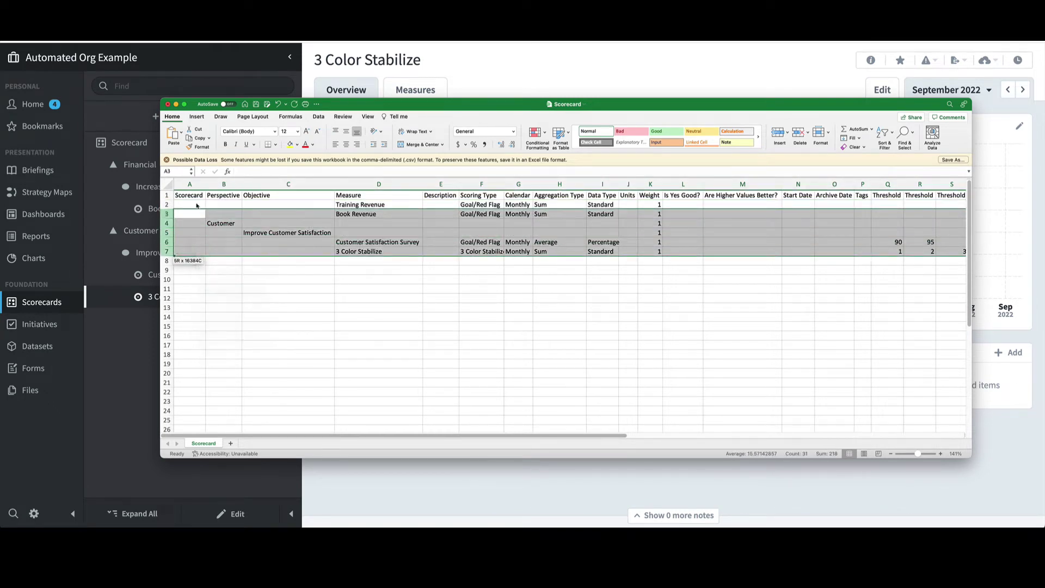
- Save the trimmed Scorecard workbook and close it
left_click(189, 196)
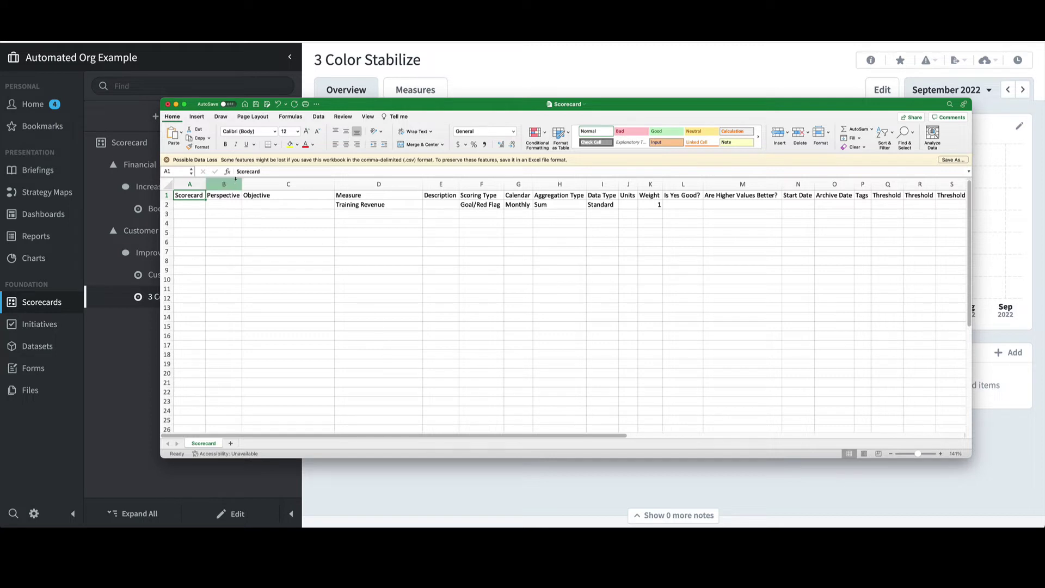
left_click(256, 104)
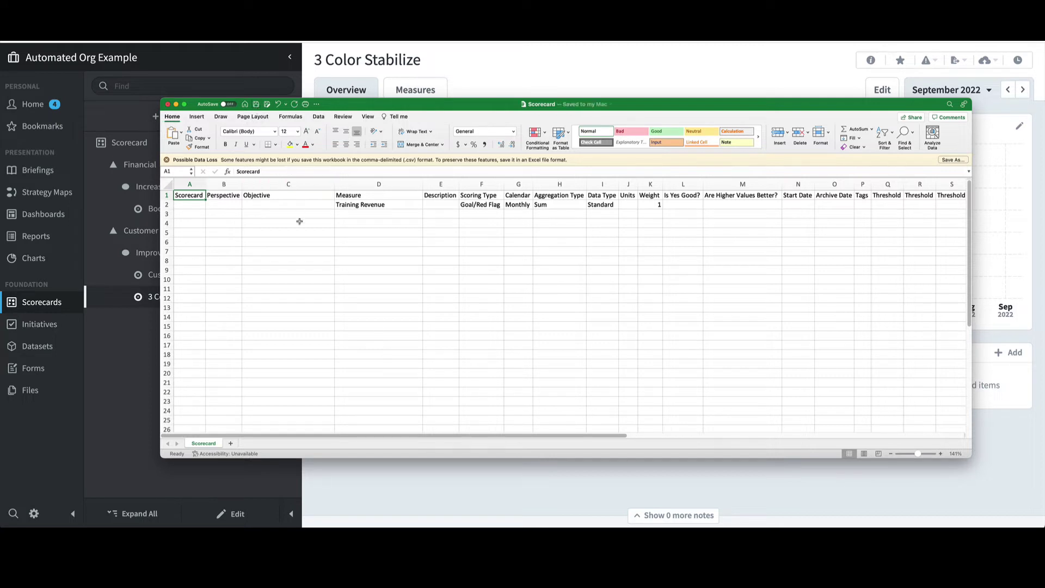
left_click(168, 104)
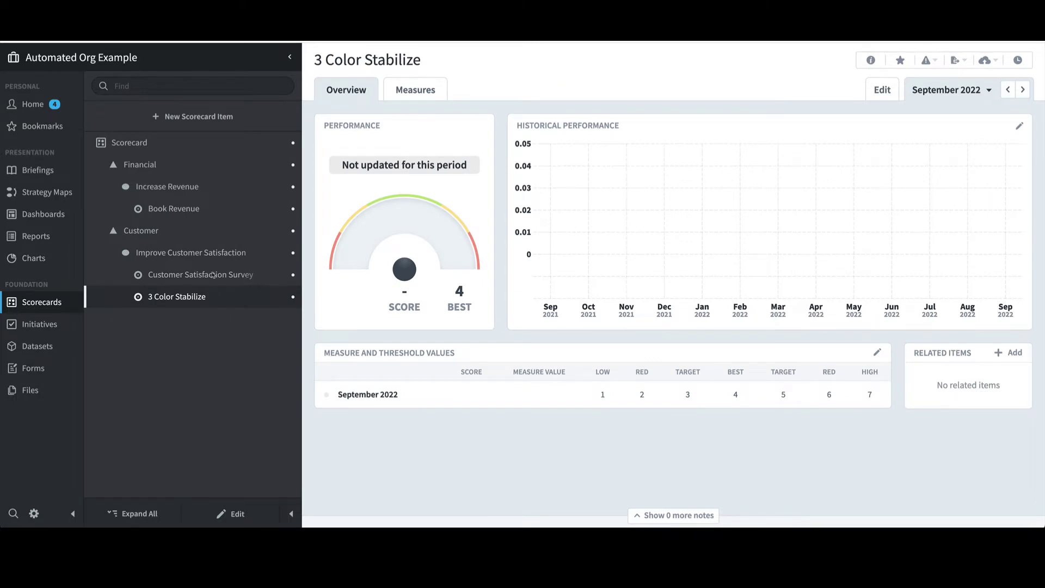
- Select the Increase Revenue objective in Spider Impact and start a scorecard item import from an uploaded file
left_click(103, 233)
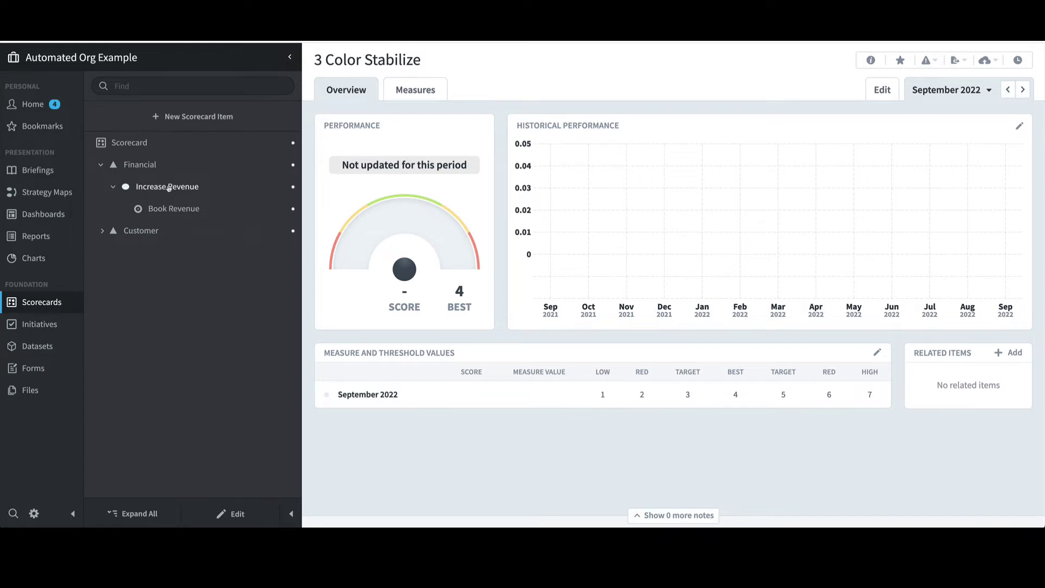
left_click(169, 188)
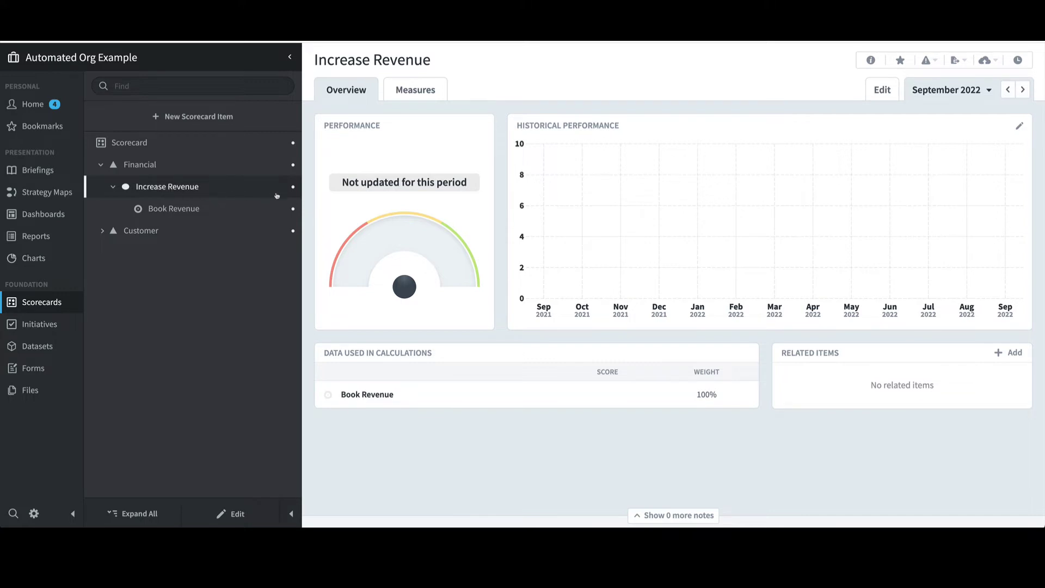
left_click(984, 61)
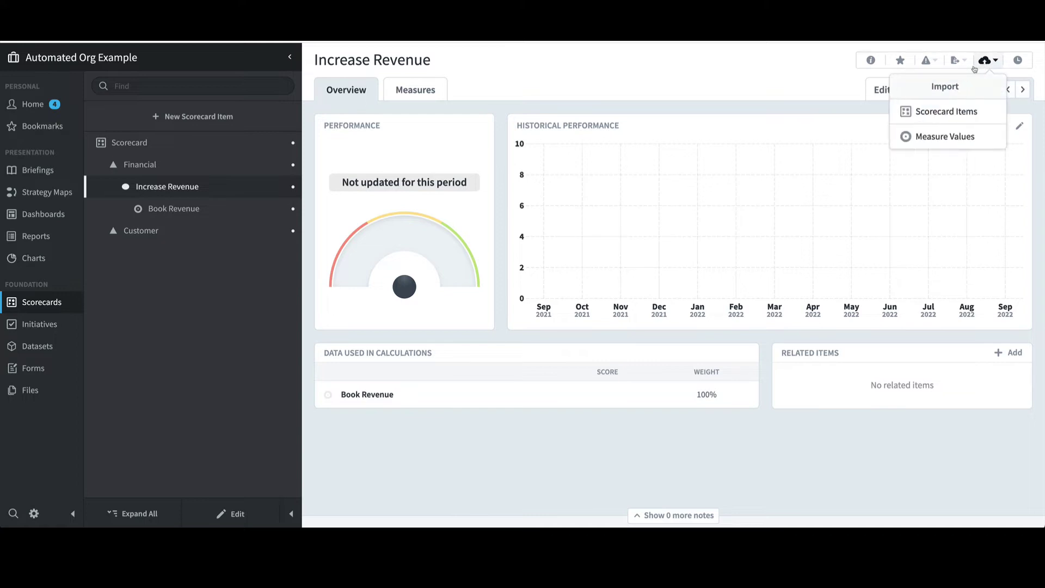
left_click(929, 113)
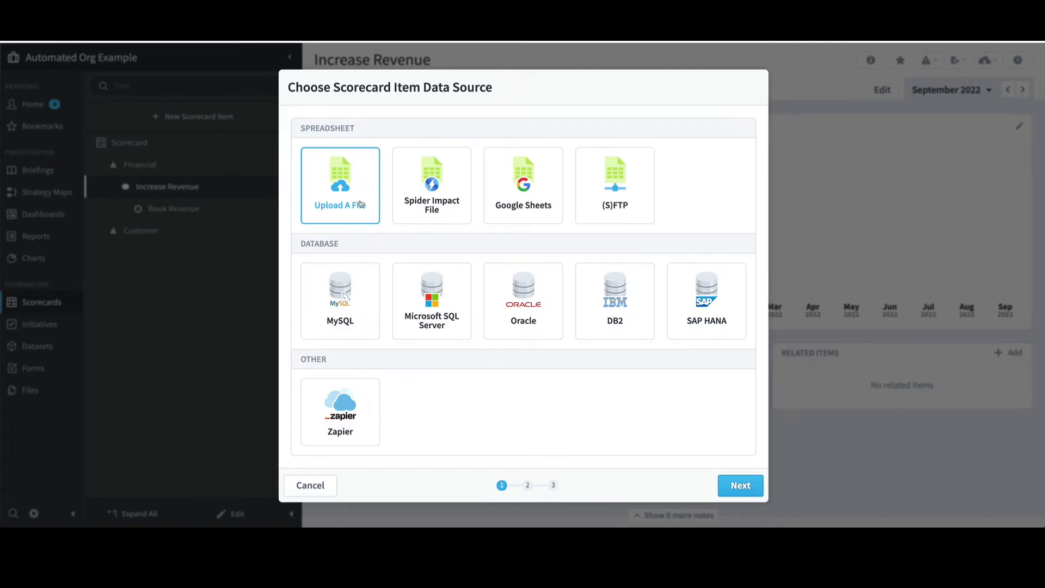
left_click(758, 492)
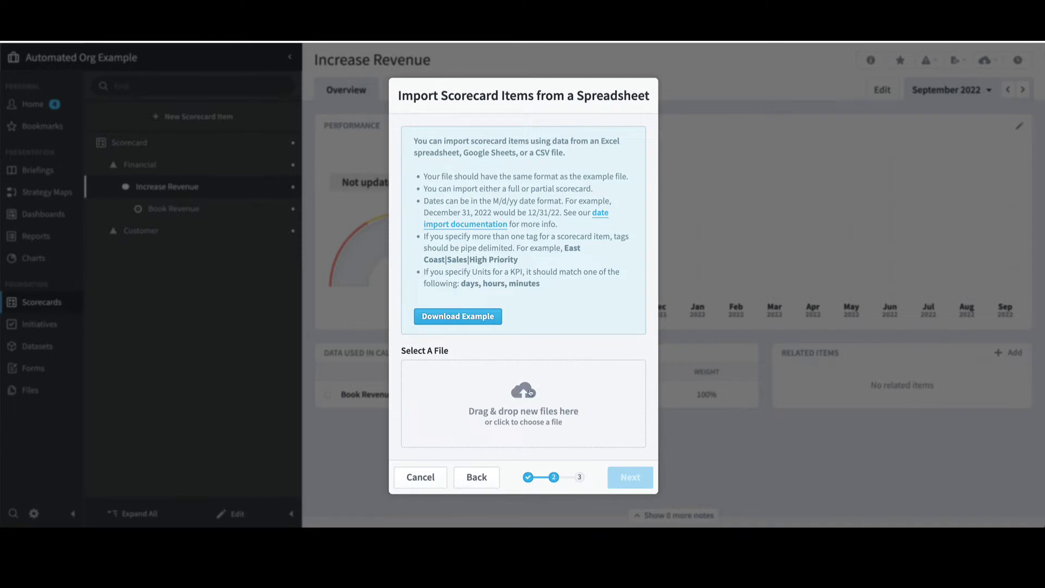
- Choose Scorecard.csv from the Downloads folder, run the import of the Training Revenue row and finish it
left_click(531, 392)
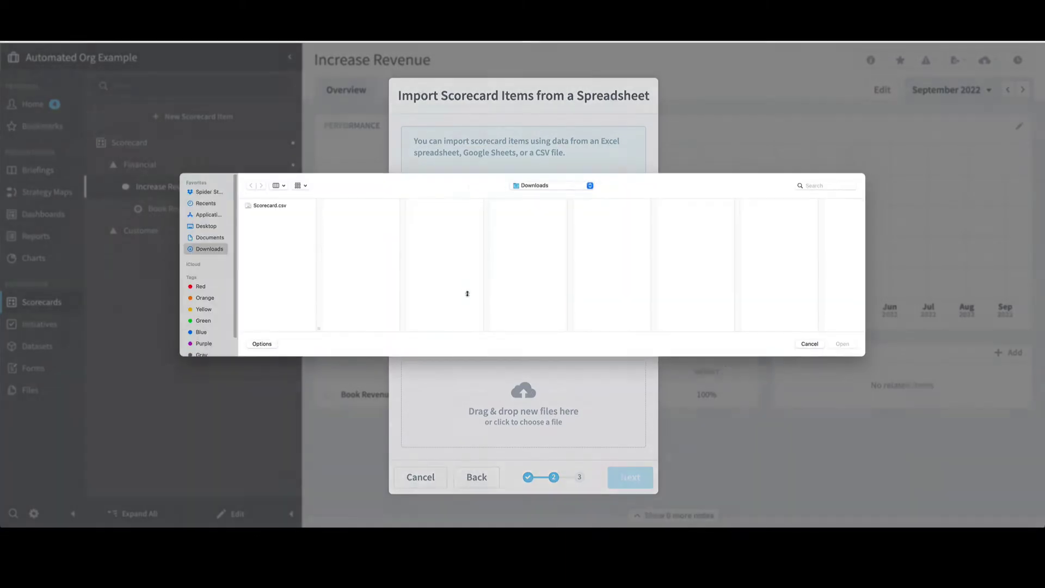
left_click(281, 210)
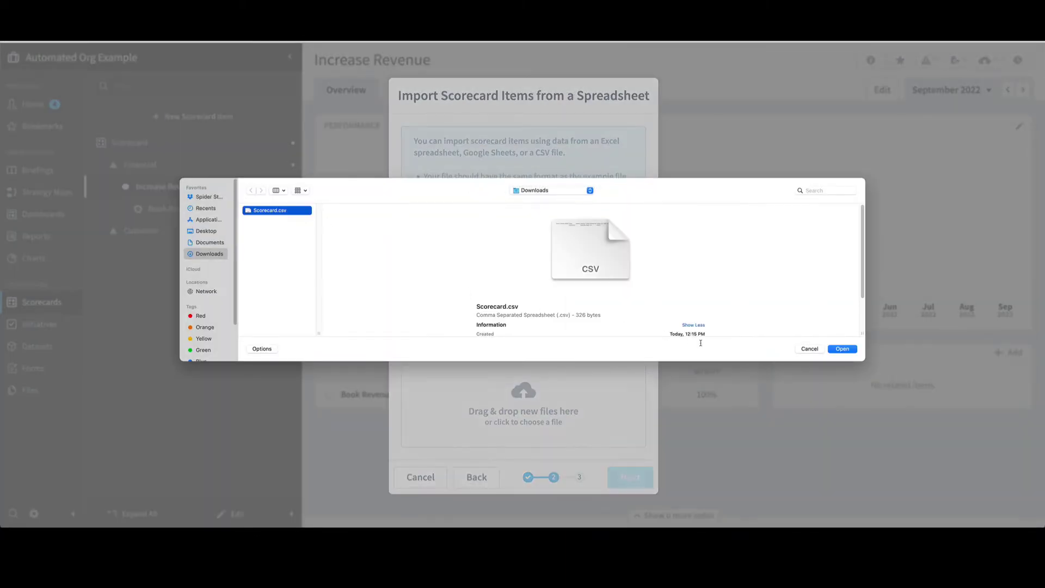
left_click(843, 349)
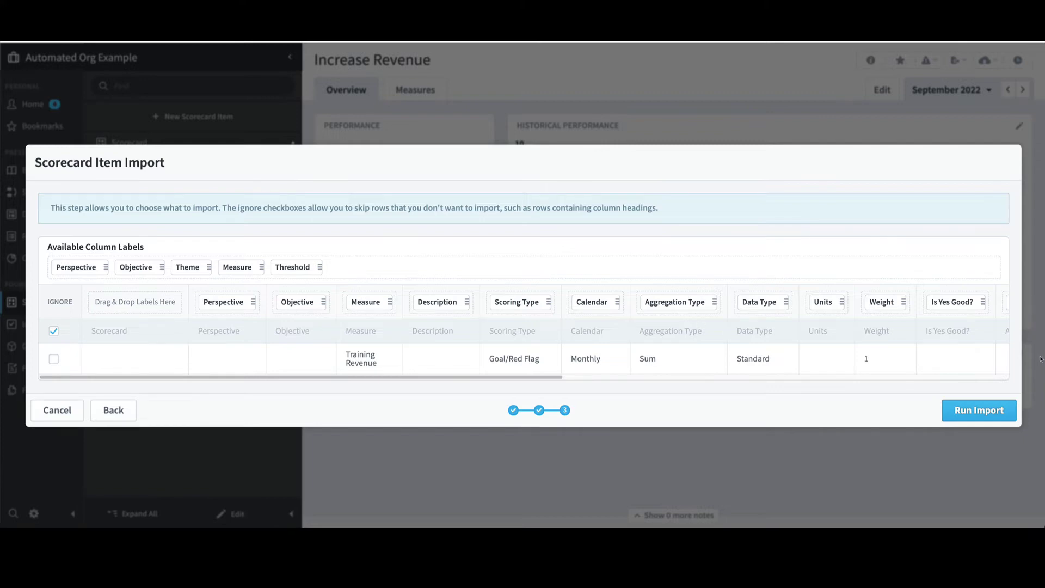
left_click(980, 417)
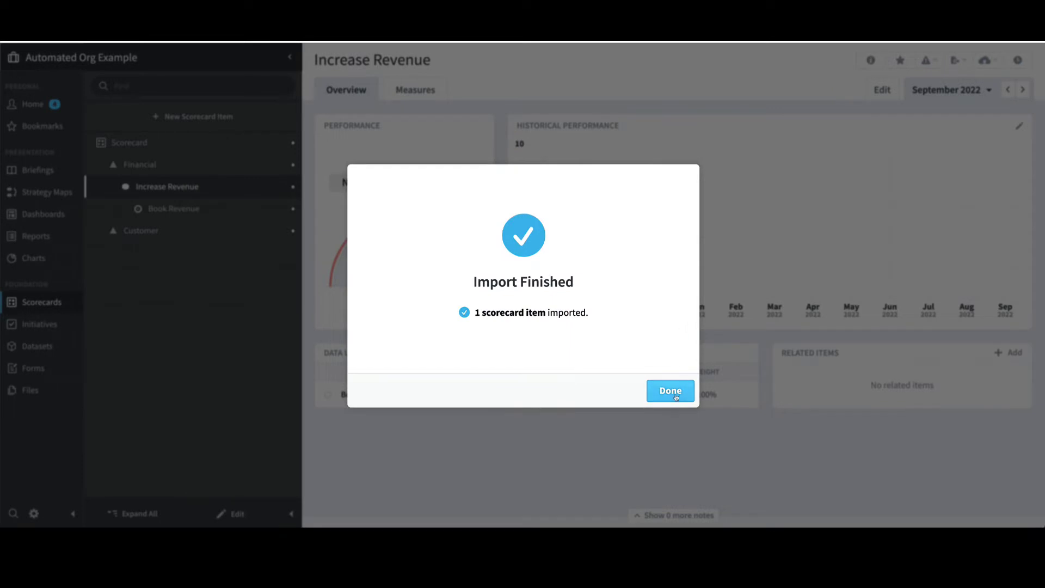
left_click(676, 397)
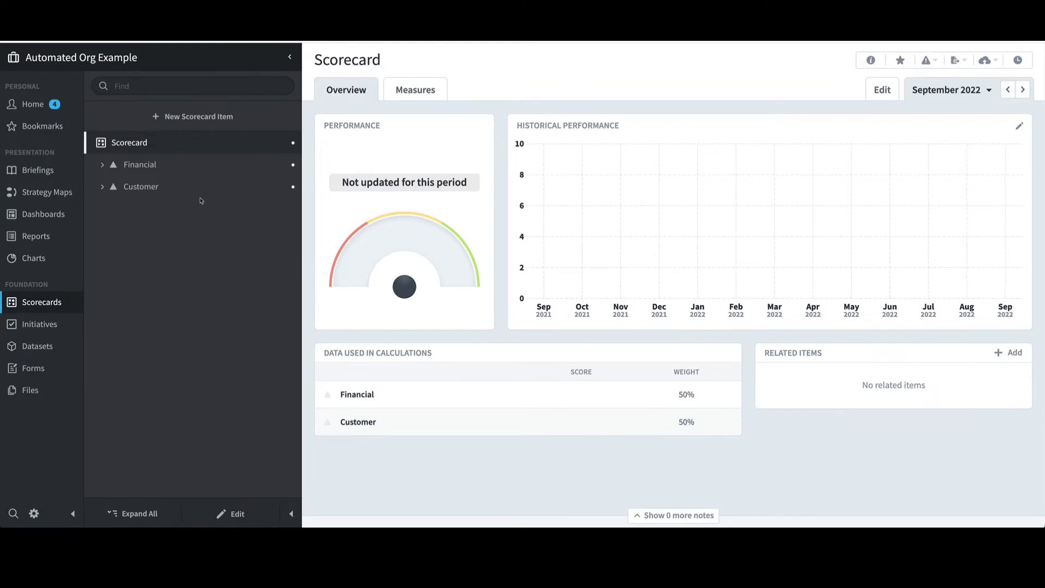
- Expand the Financial perspective to Increase Revenue and, in edit mode, move the Training Revenue measure above Book Revenue
left_click(140, 165)
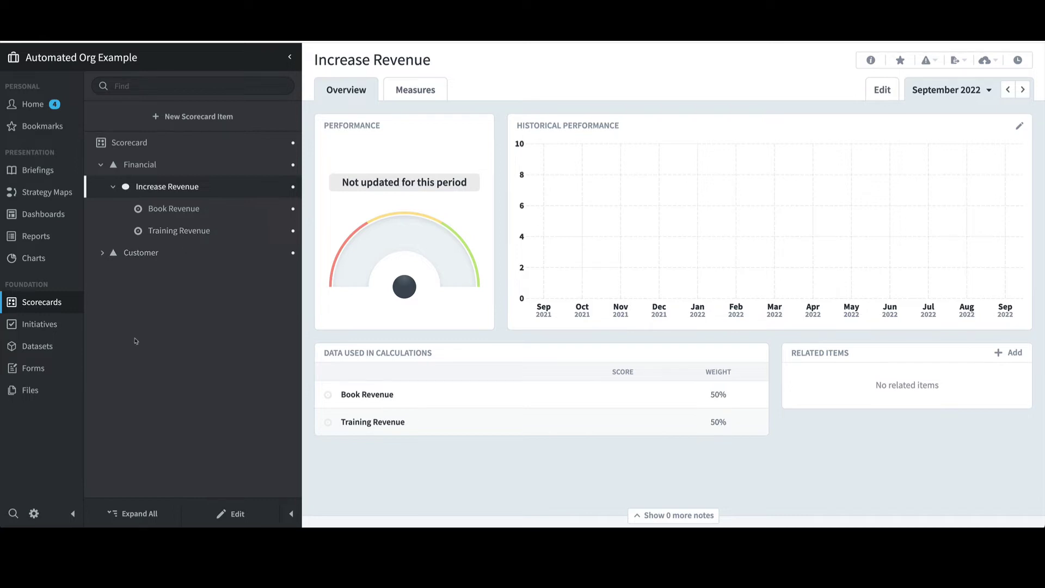
left_click(232, 514)
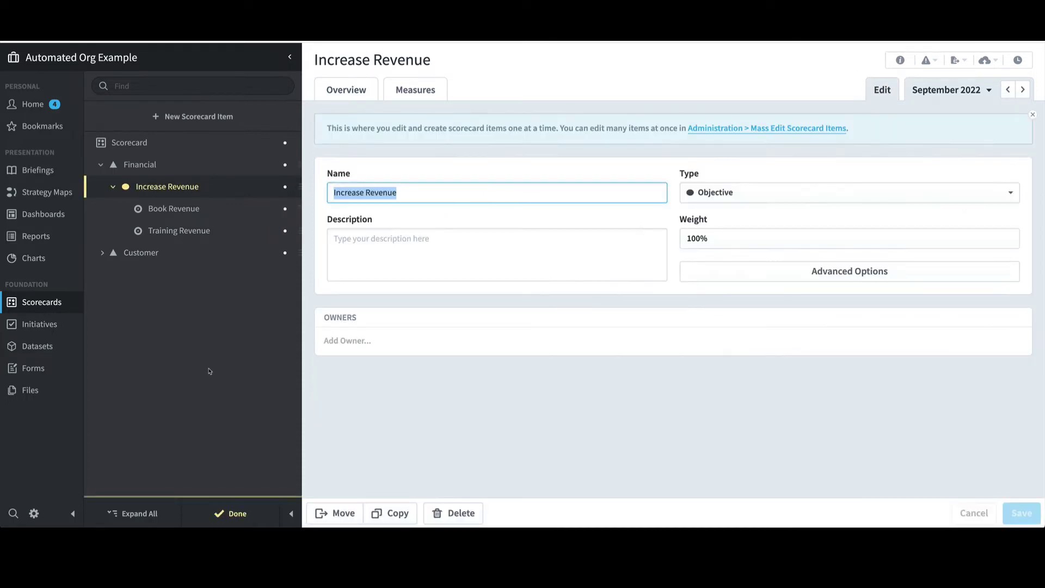
left_click_drag(169, 231, 168, 208)
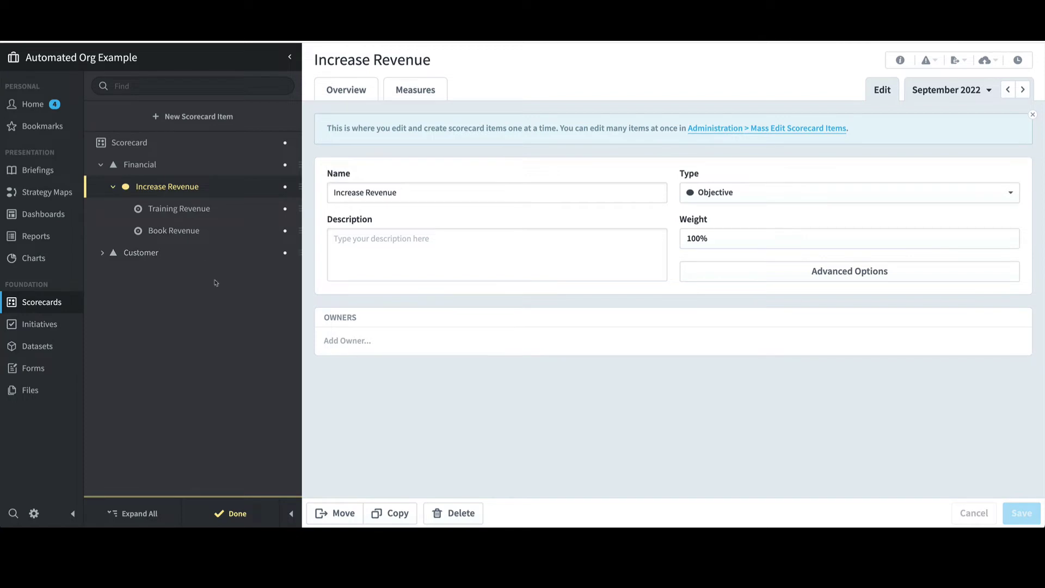
- Finish editing the scorecard structure and save Training Revenue's September 2022 values: measure value 225000, red 200000 and goal 220000
left_click(242, 516)
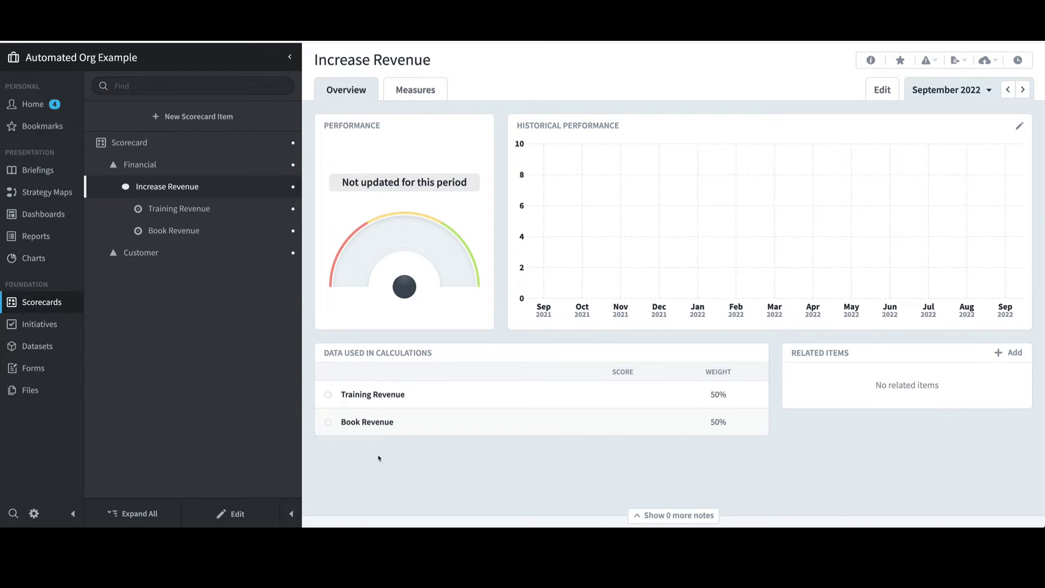
left_click(192, 211)
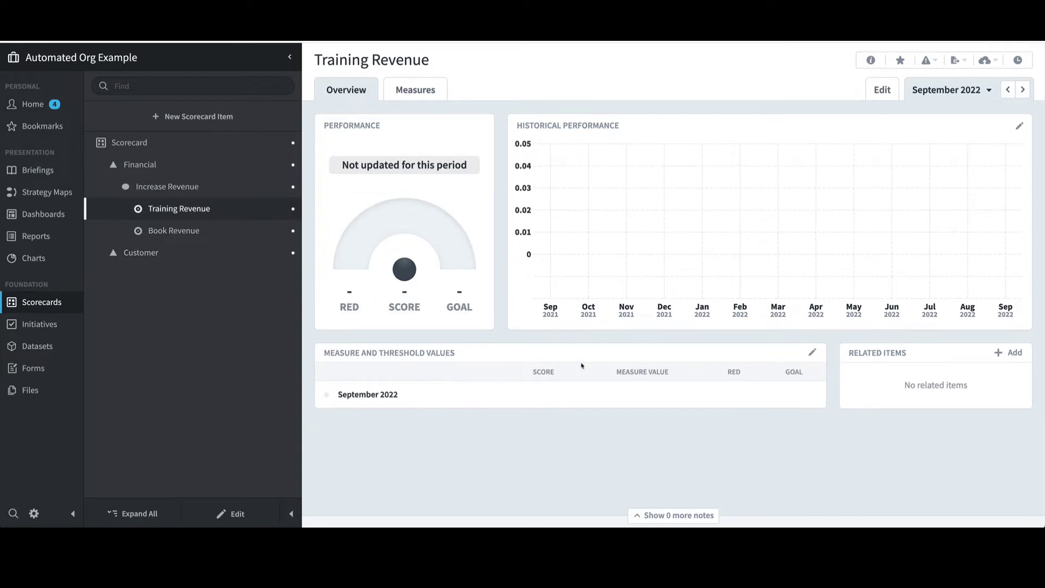
left_click(811, 354)
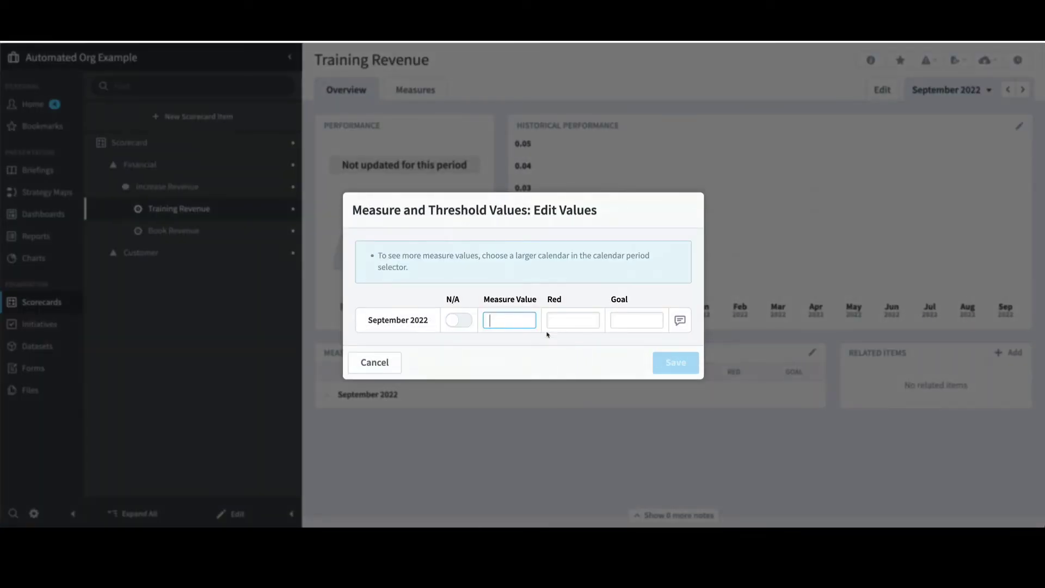
type("225")
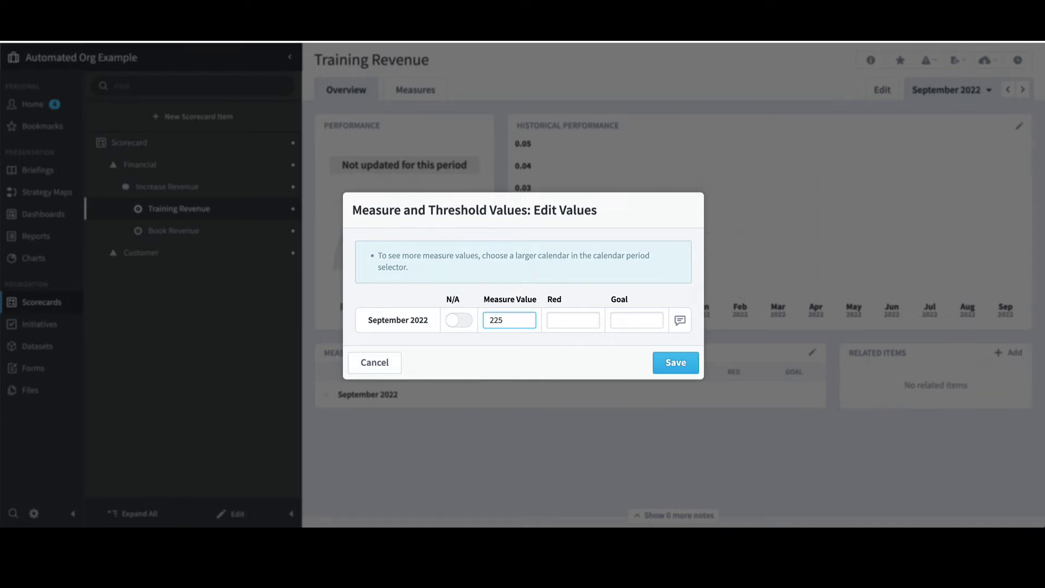
type("000")
key("Tab")
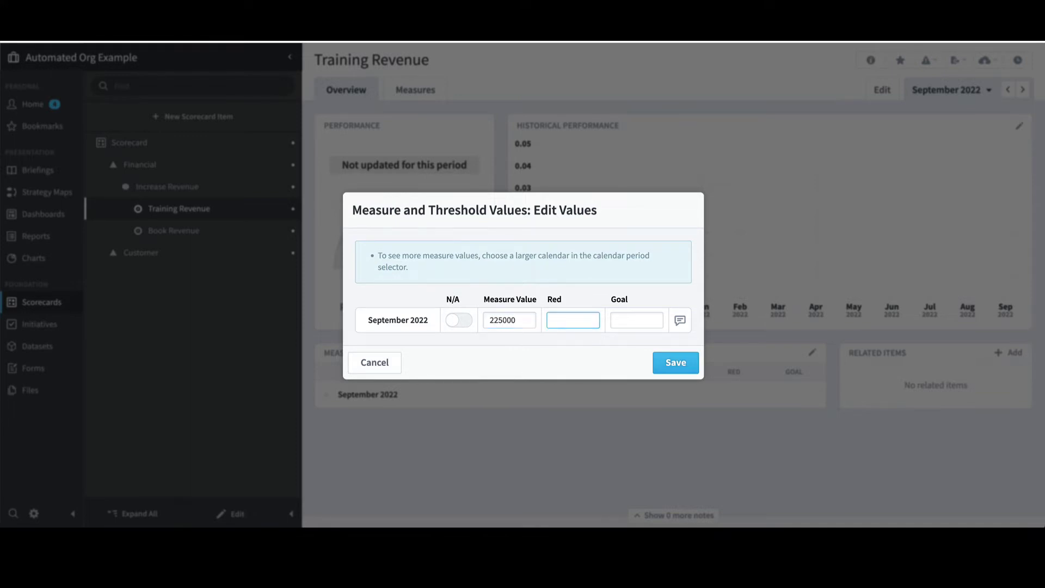
type("200000")
key("Tab")
type("220000")
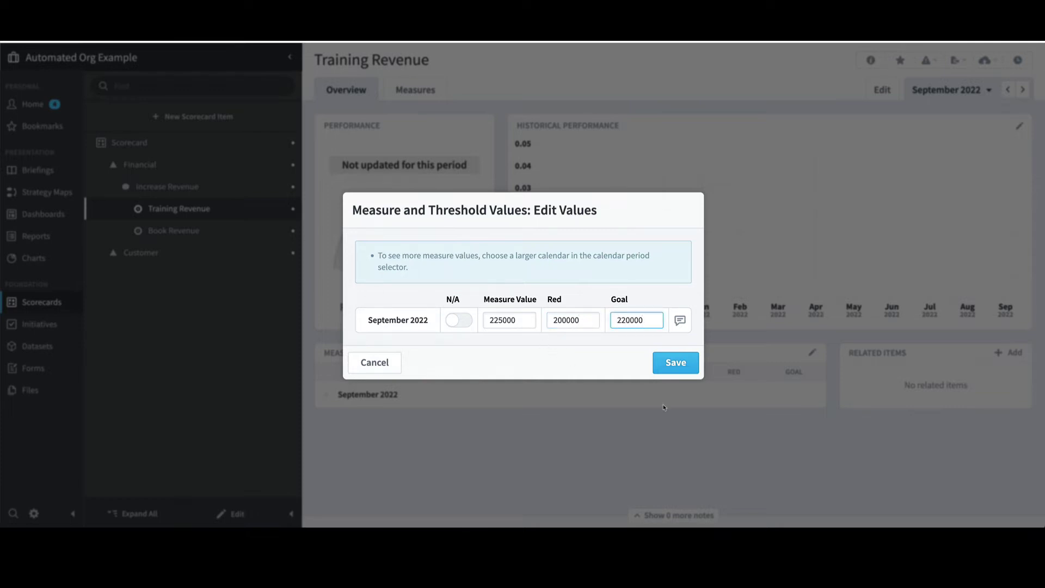
left_click(675, 370)
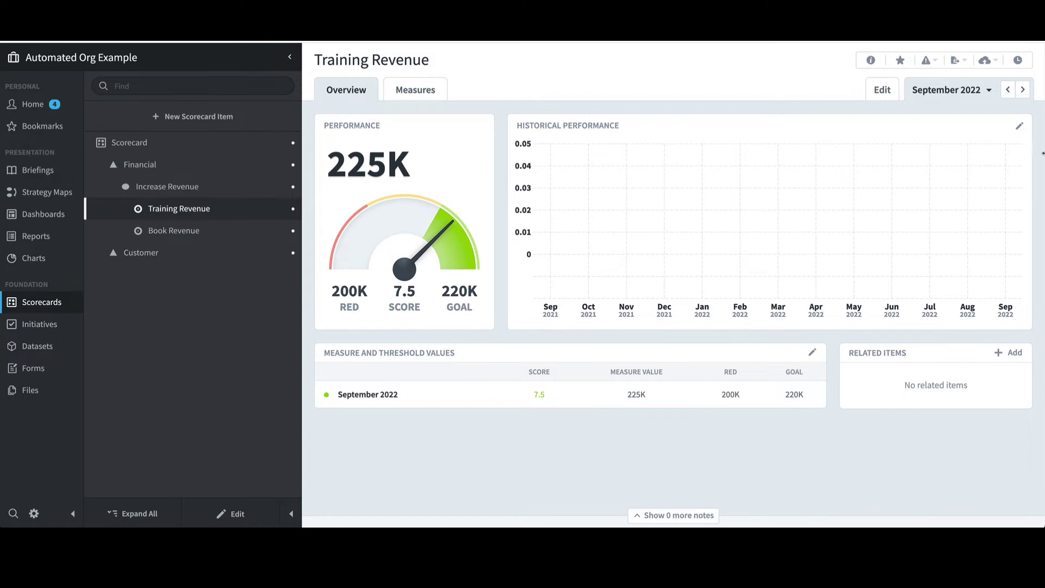
- Start a measure value import file for Automated Org Example with start date 1/1/2022 and end date 9/1/2022
left_click(957, 60)
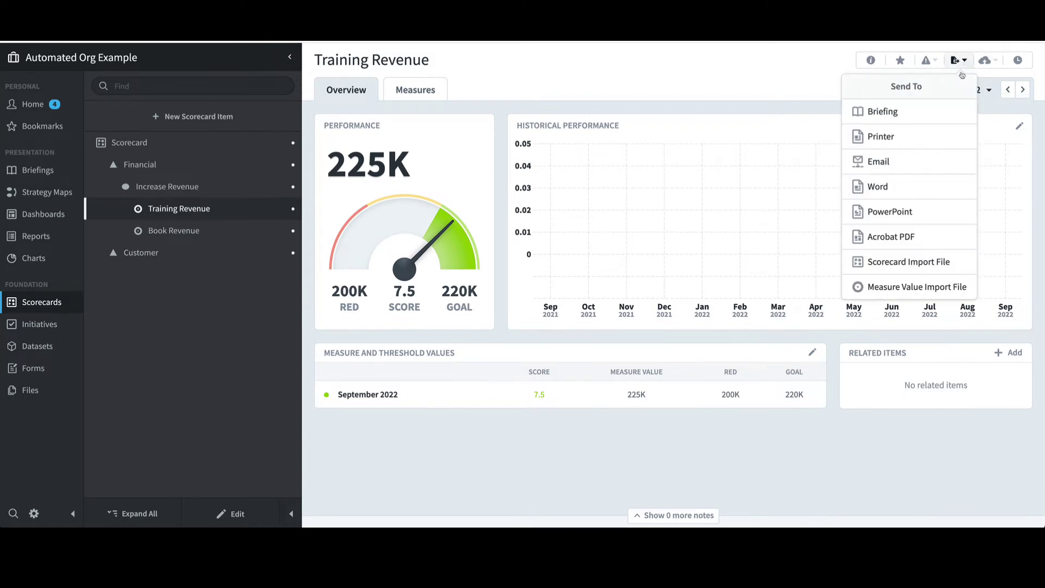
left_click(932, 289)
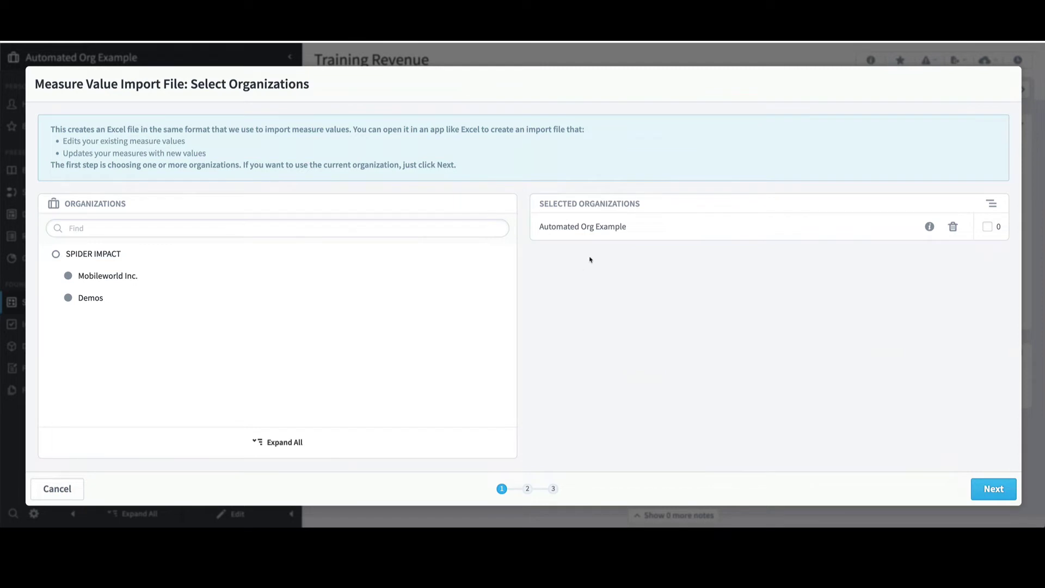
left_click(992, 488)
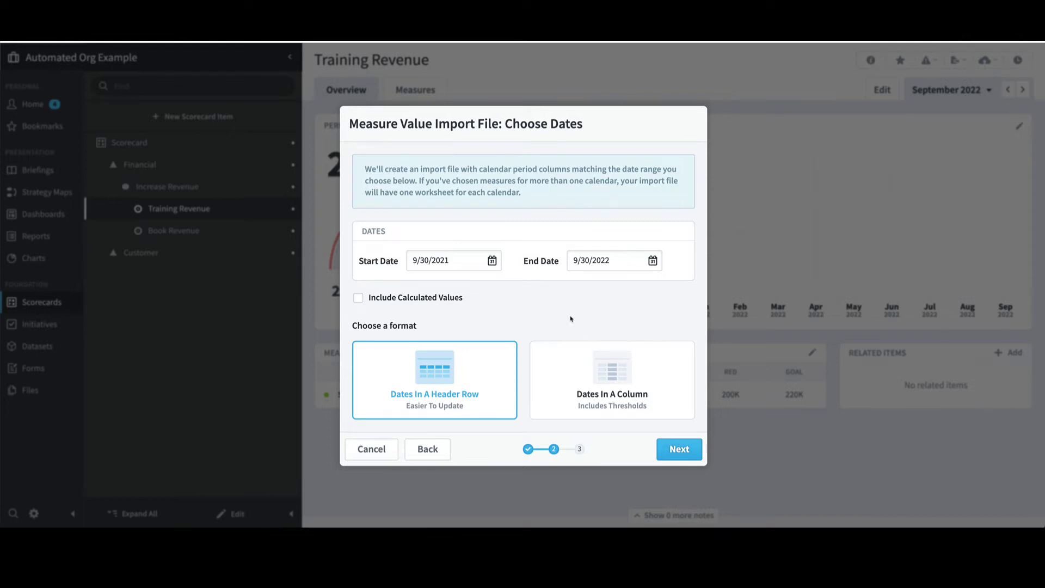
triple_click(423, 262)
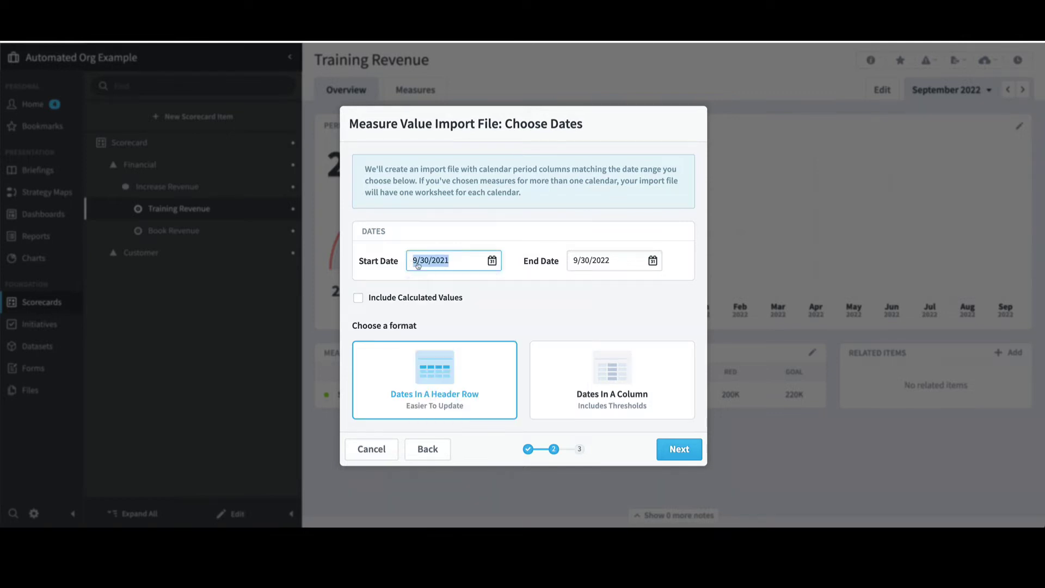
type("1/1/2022")
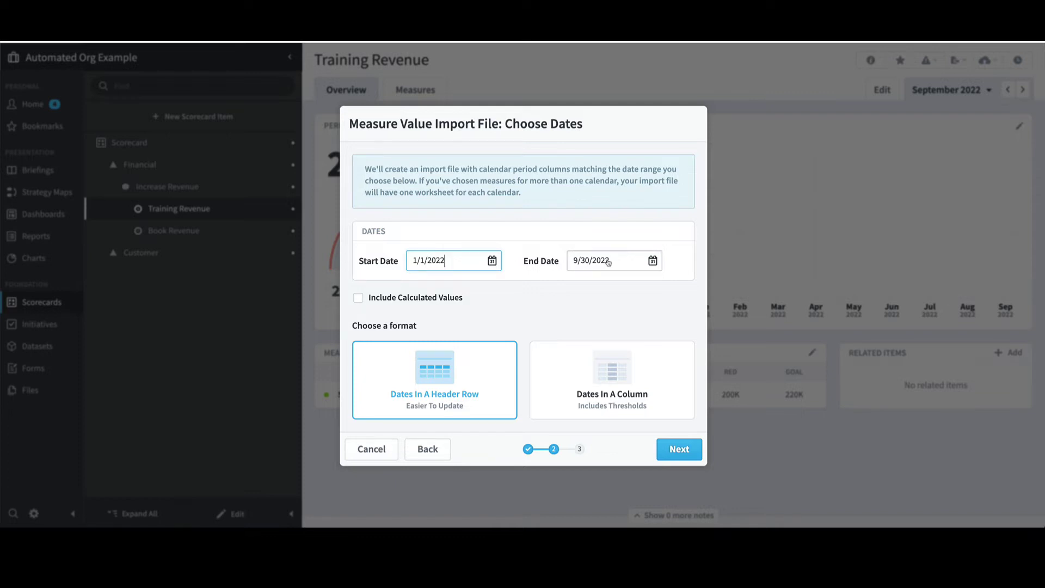
double_click(584, 262)
type("1")
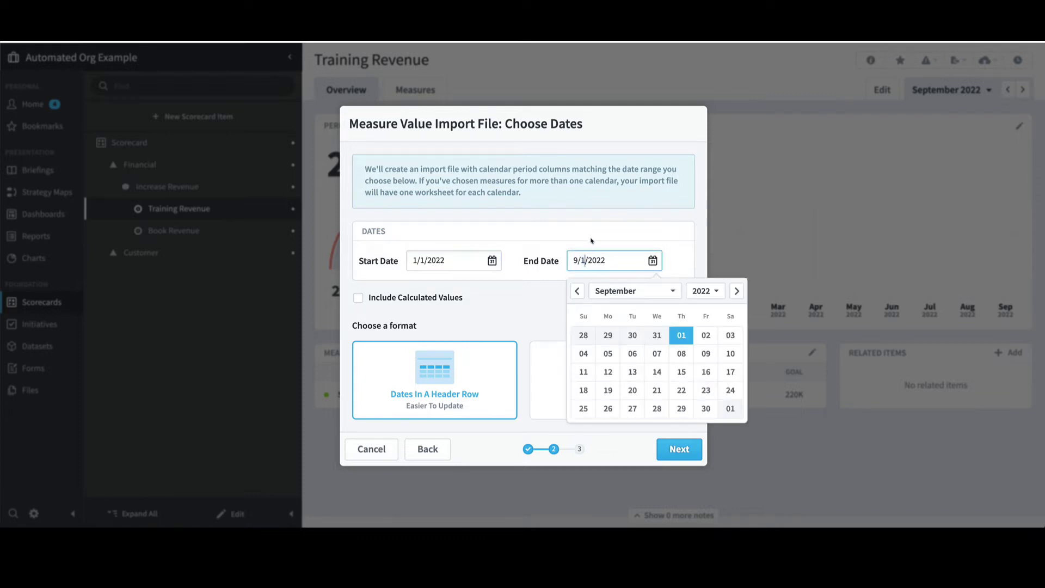
left_click(594, 240)
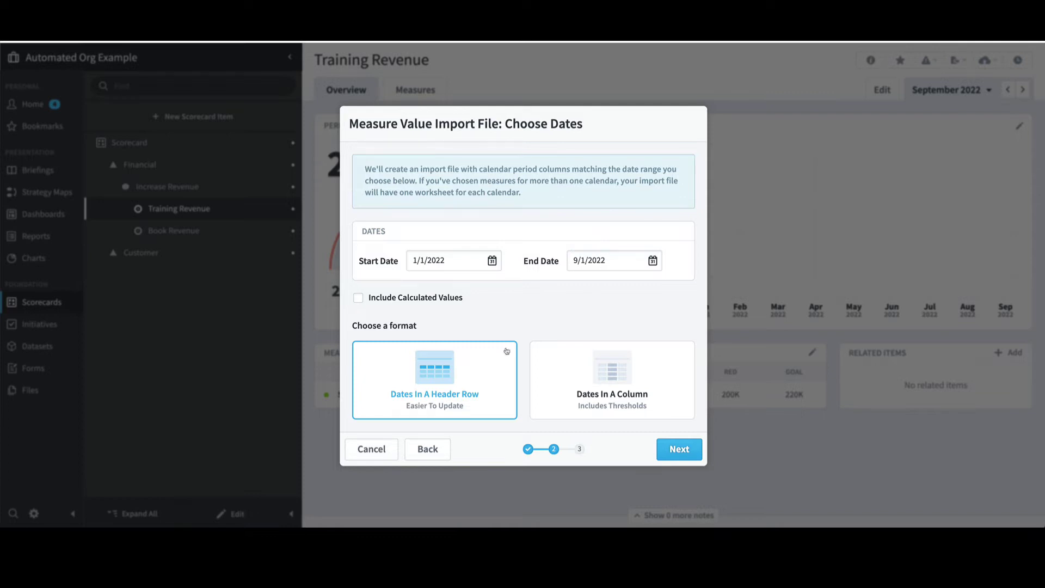
- Choose the Dates In A Column format that includes thresholds, review the preview and download the import file
left_click(615, 372)
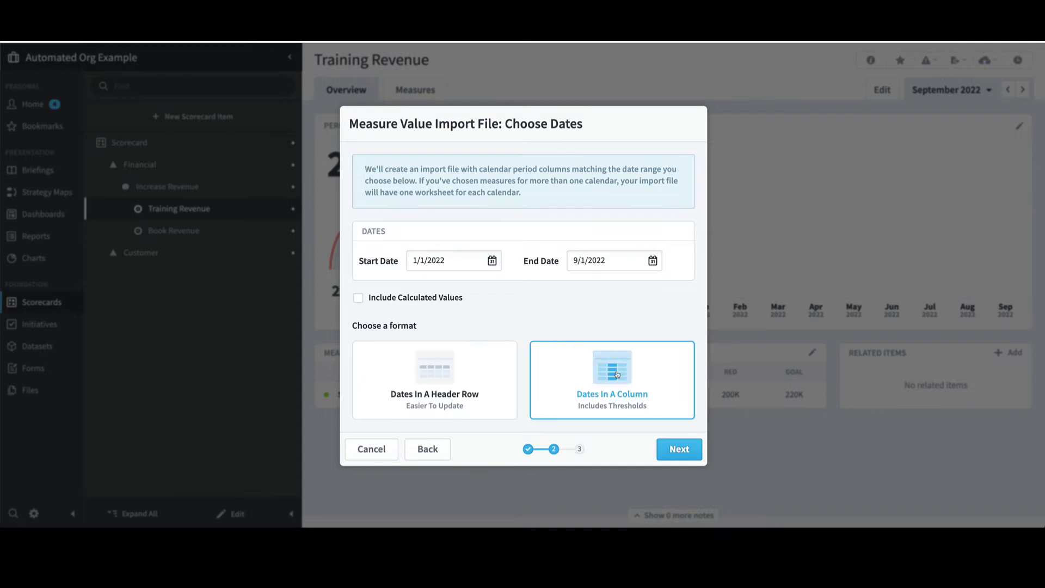
left_click(687, 456)
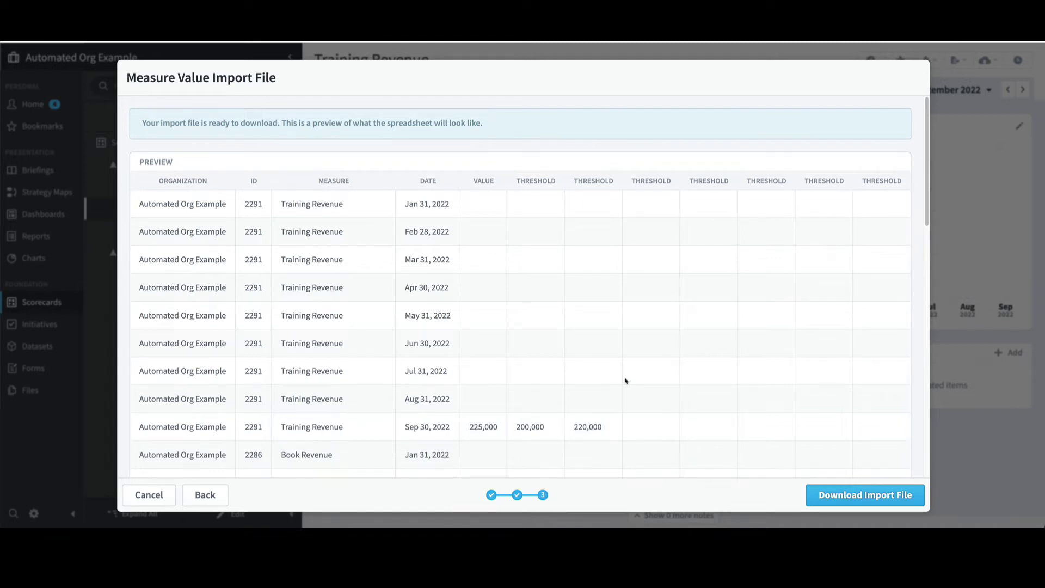
scroll(625, 381, "down", 7)
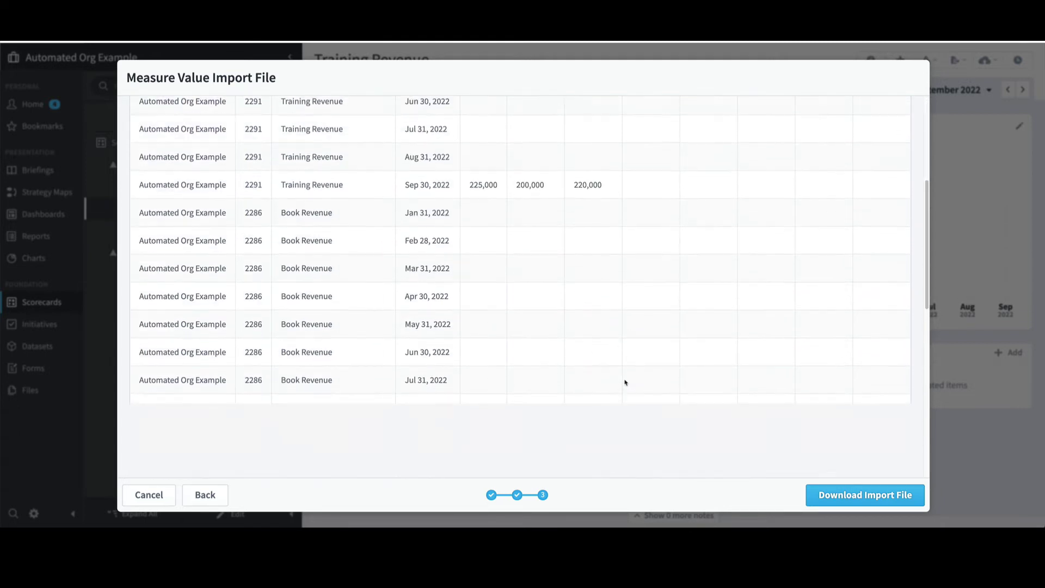
scroll(625, 382, "down", 5)
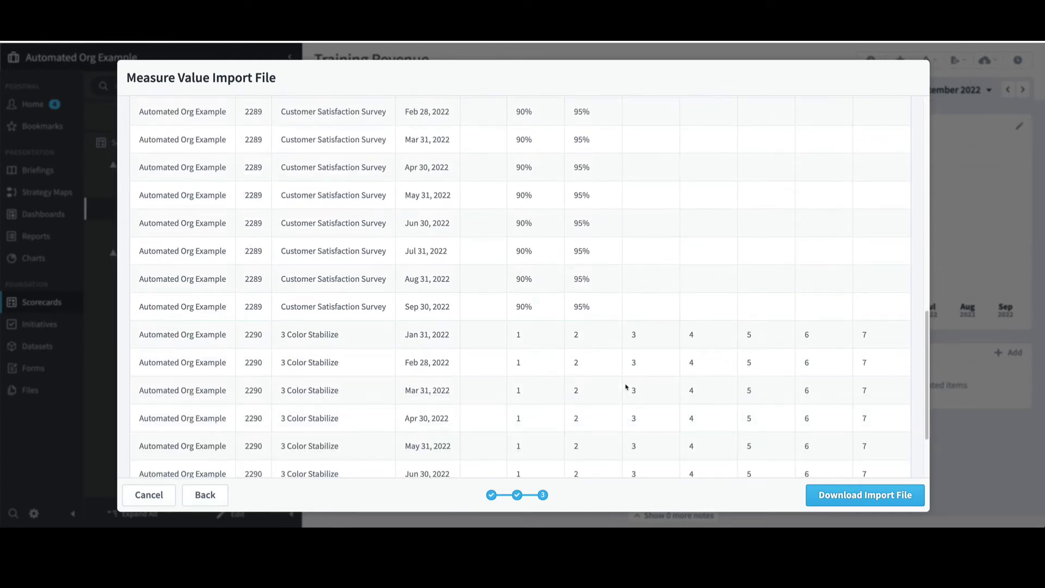
left_click(846, 496)
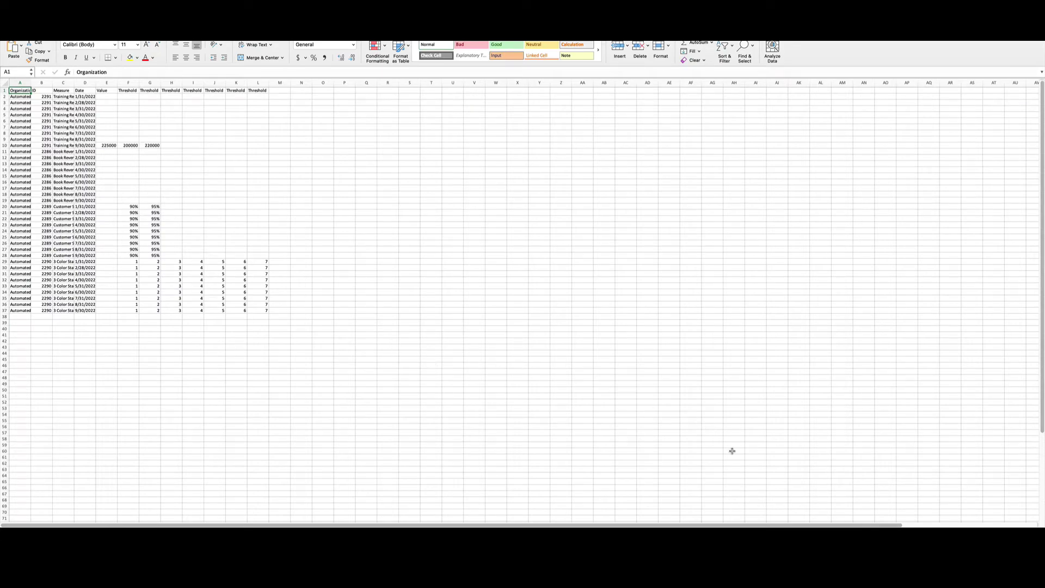
- In the downloaded Excel workbook, fit all column widths to their contents
scroll(174, 204, "up", 10)
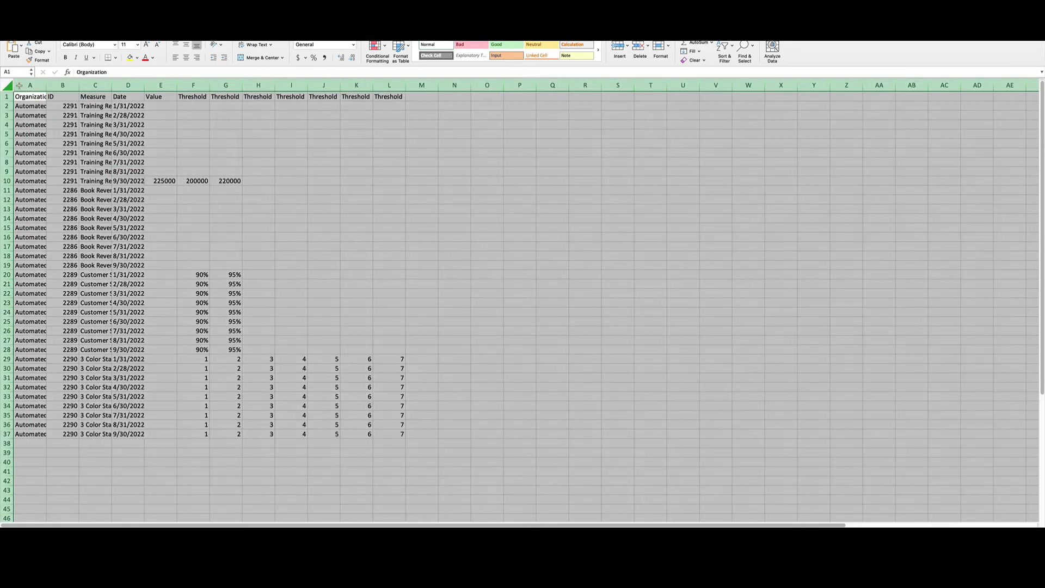
left_click(6, 85)
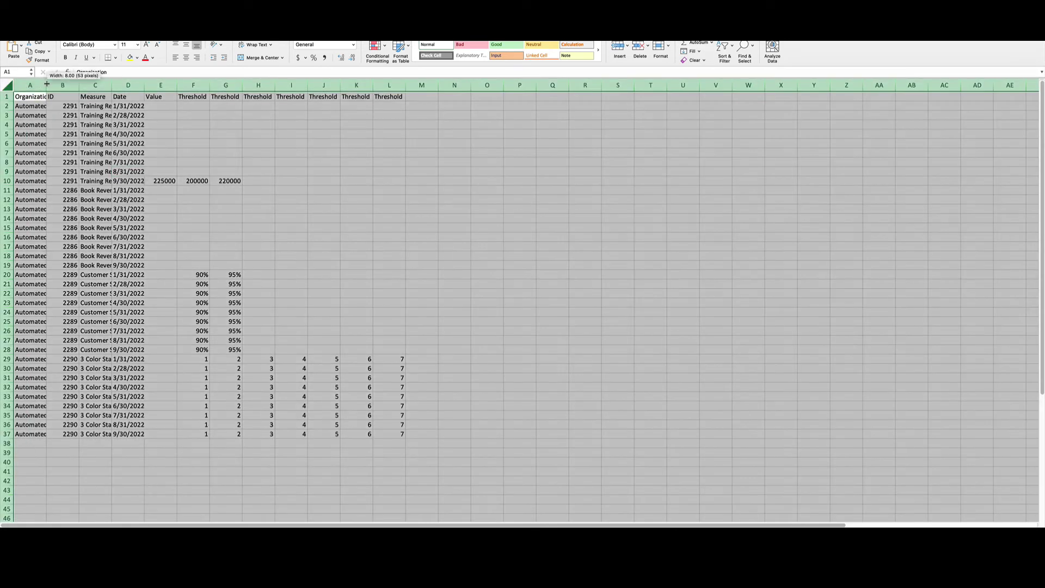
double_click(45, 85)
left_click(69, 125)
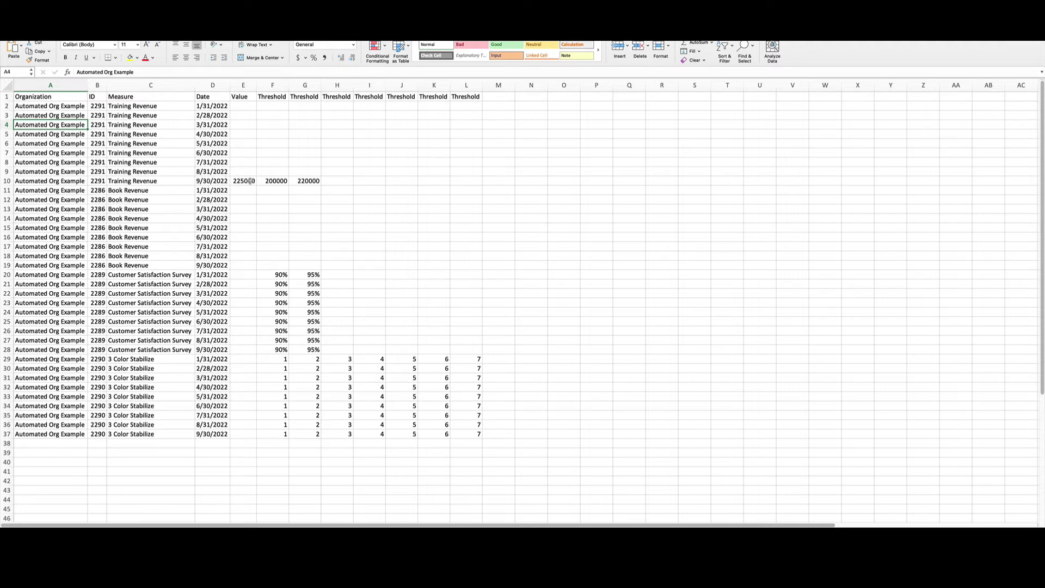
- Copy Training Revenue's 9/30/2022 value and two thresholds into its rows from 1/31/2022 to 8/31/2022
left_click_drag(249, 181, 306, 181)
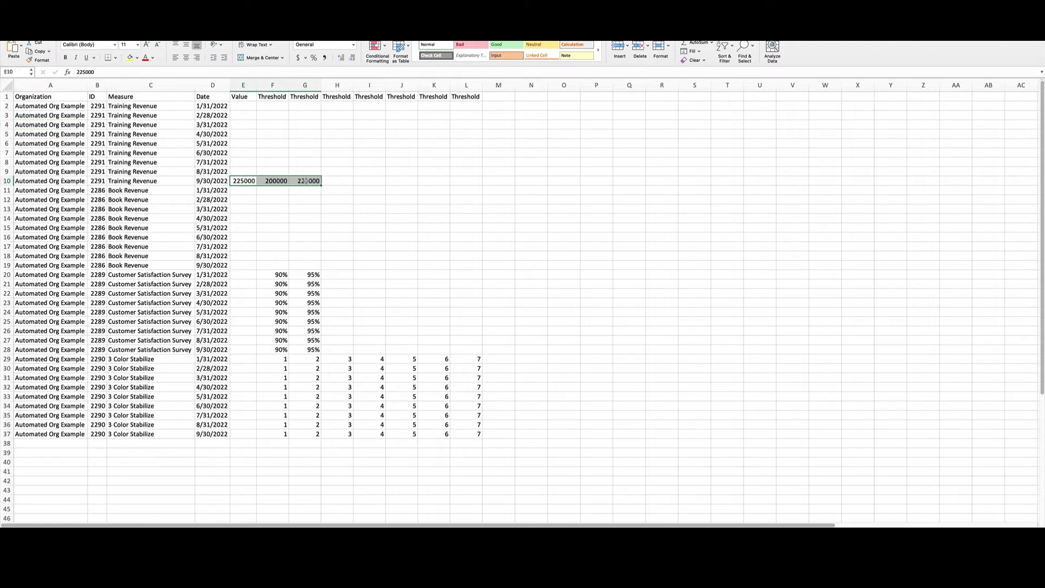
right_click(308, 181)
left_click_drag(244, 106, 303, 151)
right_click(303, 151)
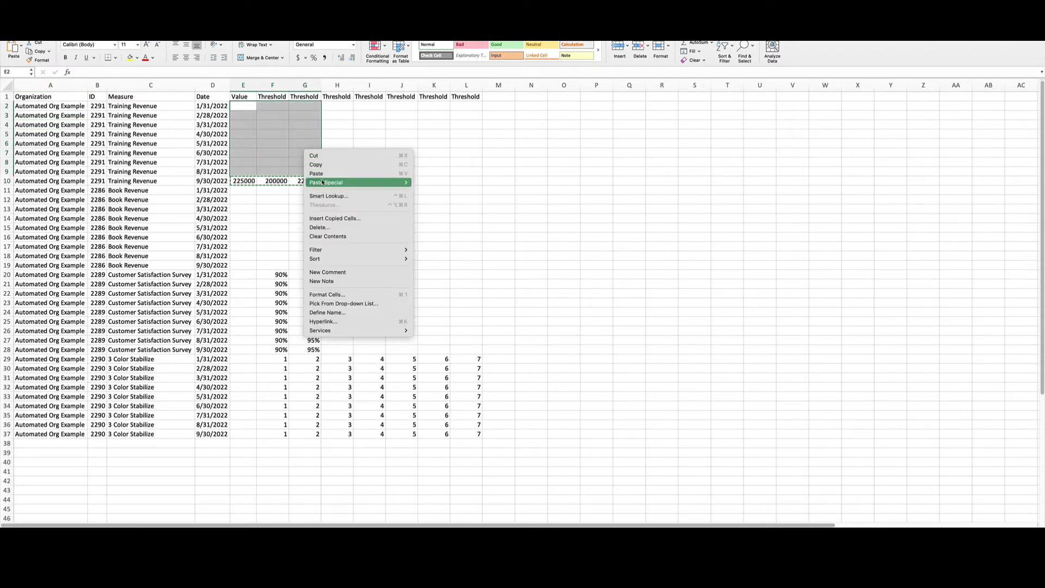
left_click(400, 173)
left_click(190, 196)
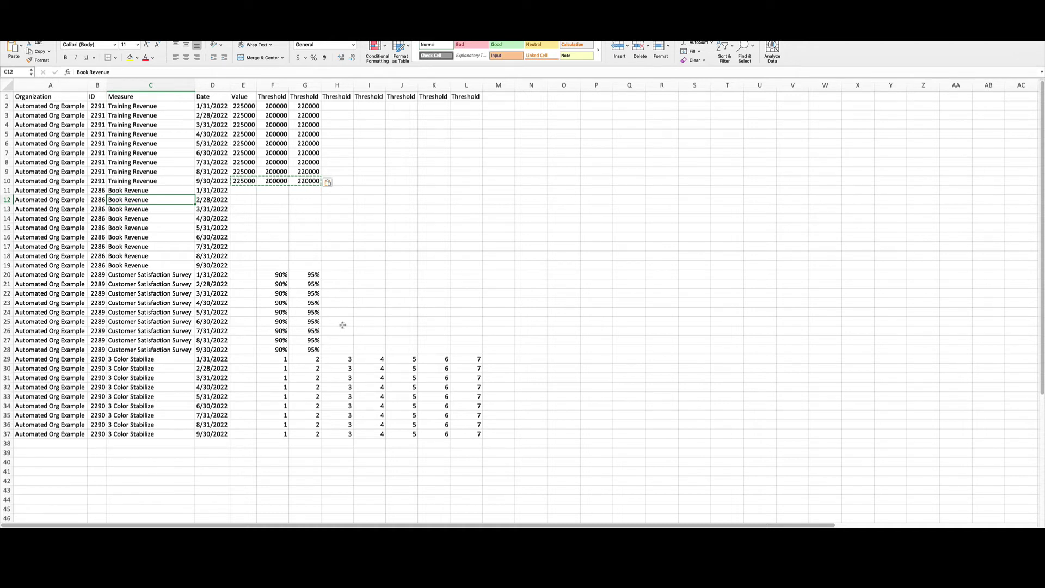
key("Escape")
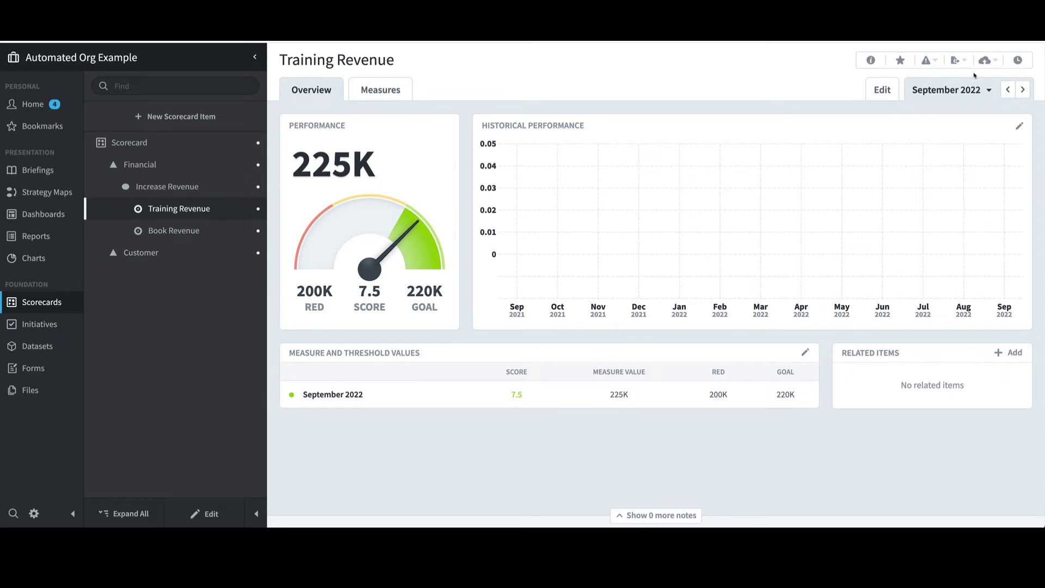
- Switch to Spider Impact and start a measure values import using Simple Import
left_click(987, 61)
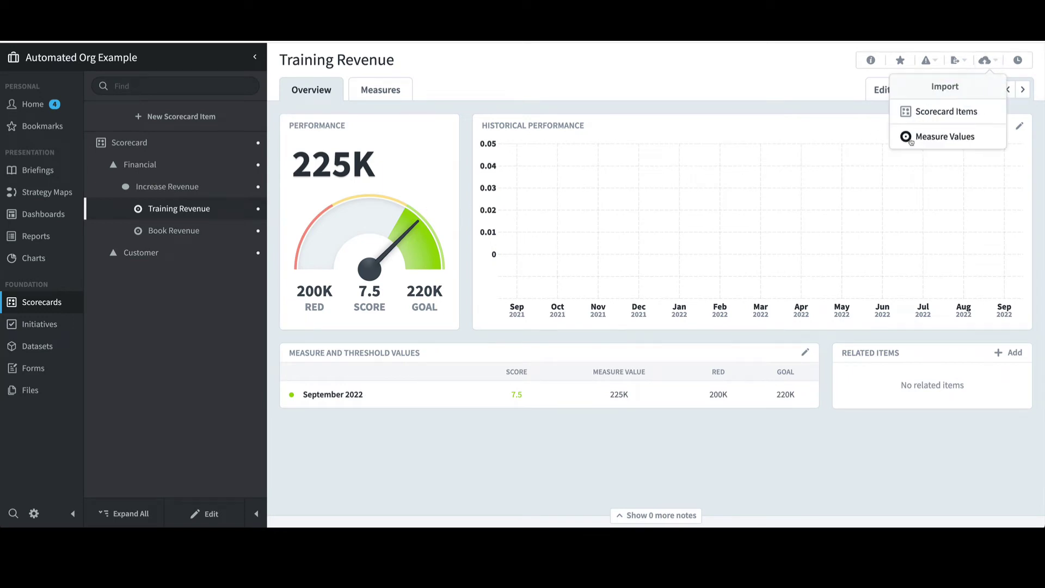
left_click(931, 137)
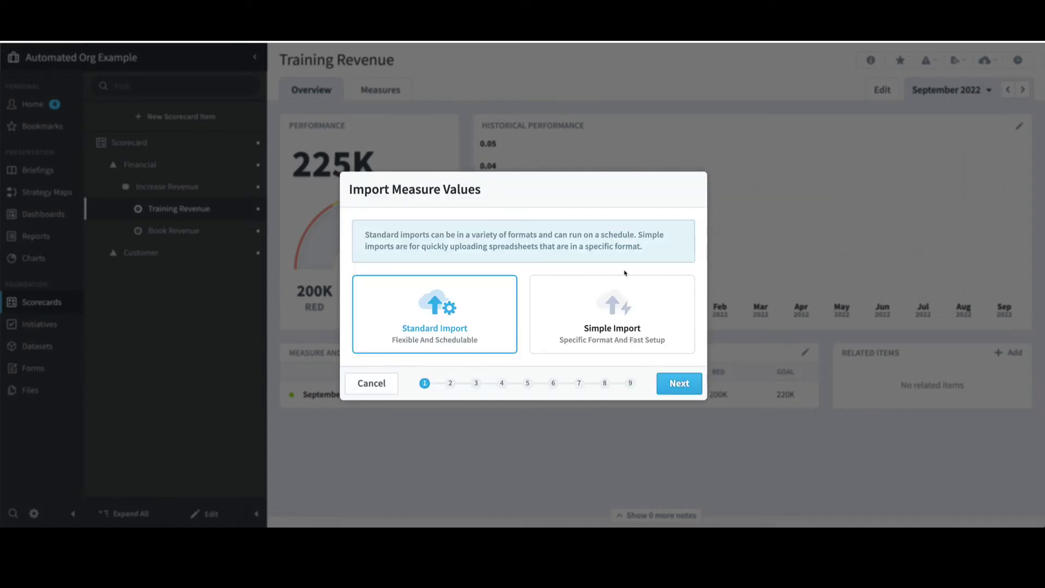
left_click(614, 305)
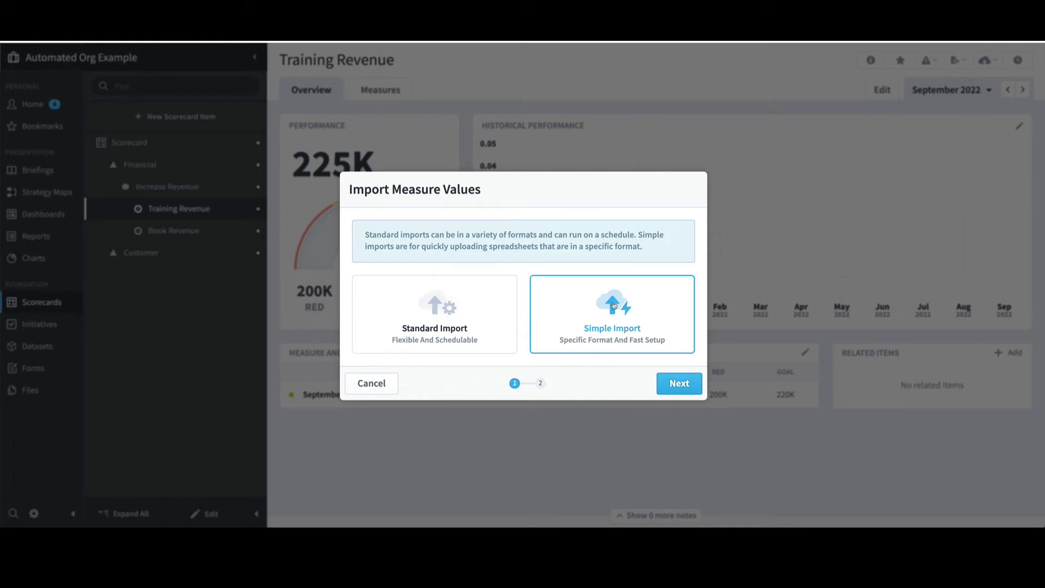
left_click(679, 388)
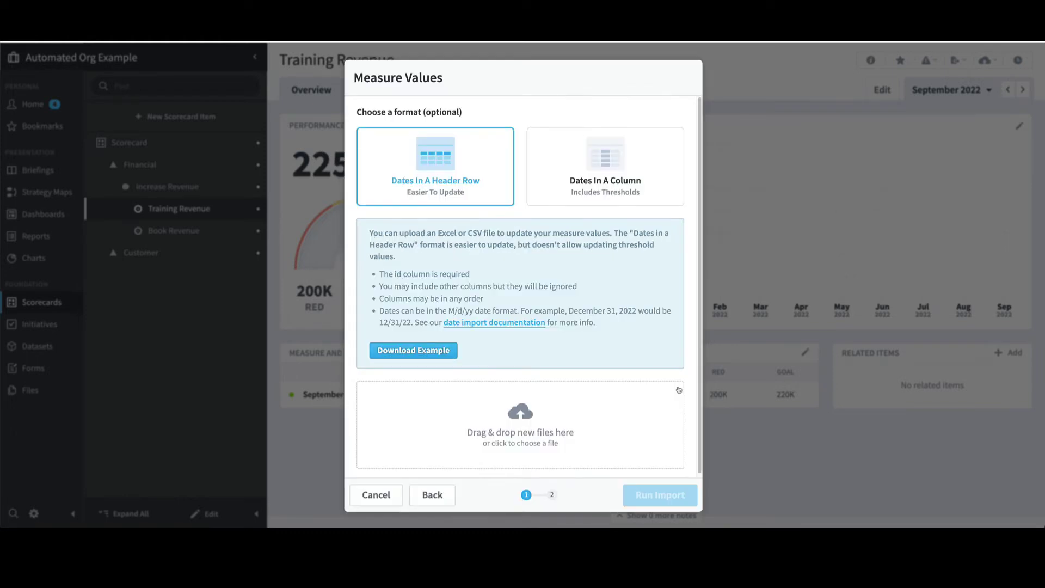
- Upload Automated Org Example - Measure Value Import.xlsx from the Downloads folder and run the import
left_click(543, 418)
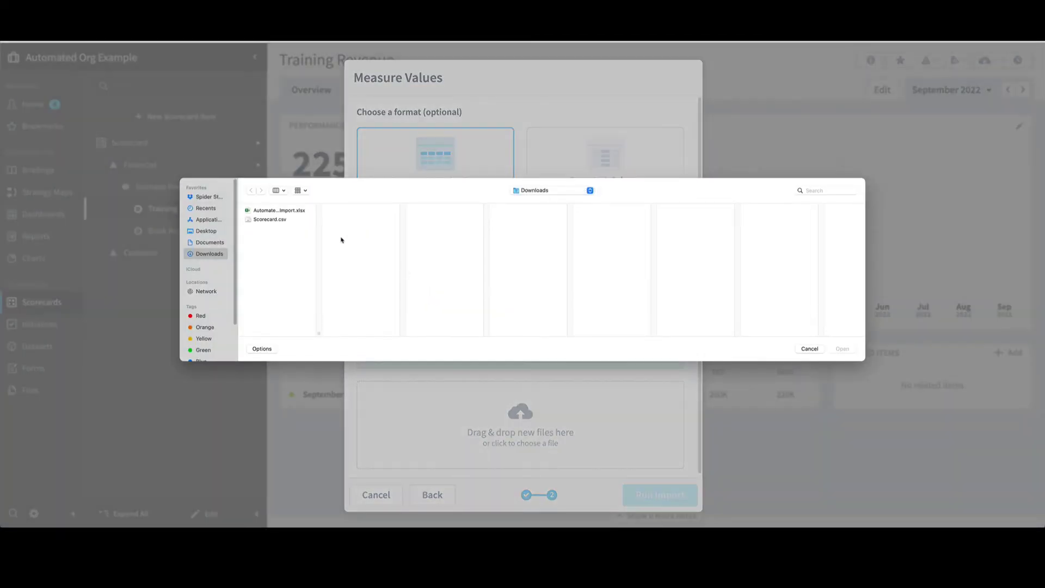
left_click(299, 212)
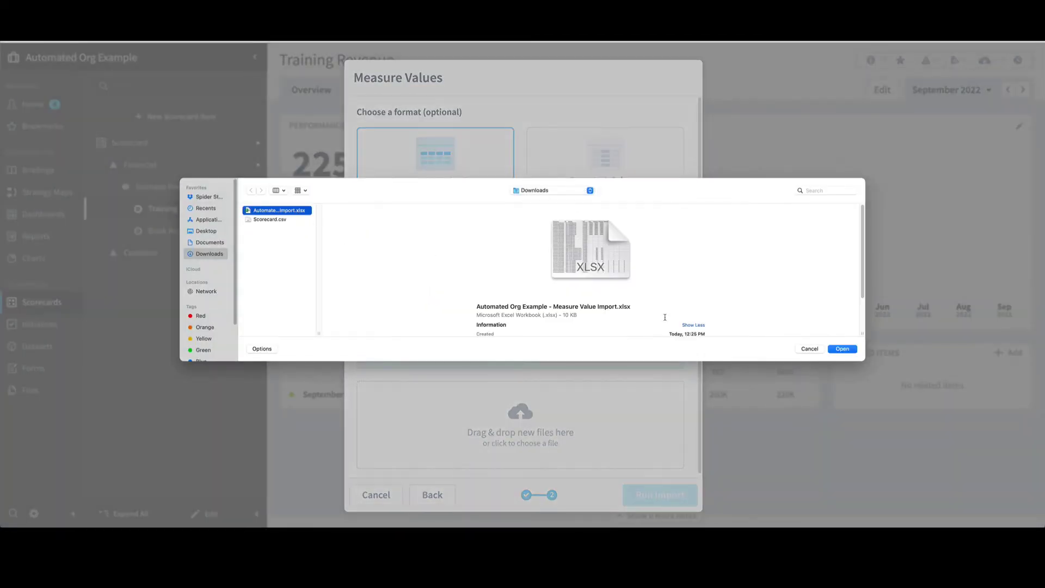
left_click(842, 349)
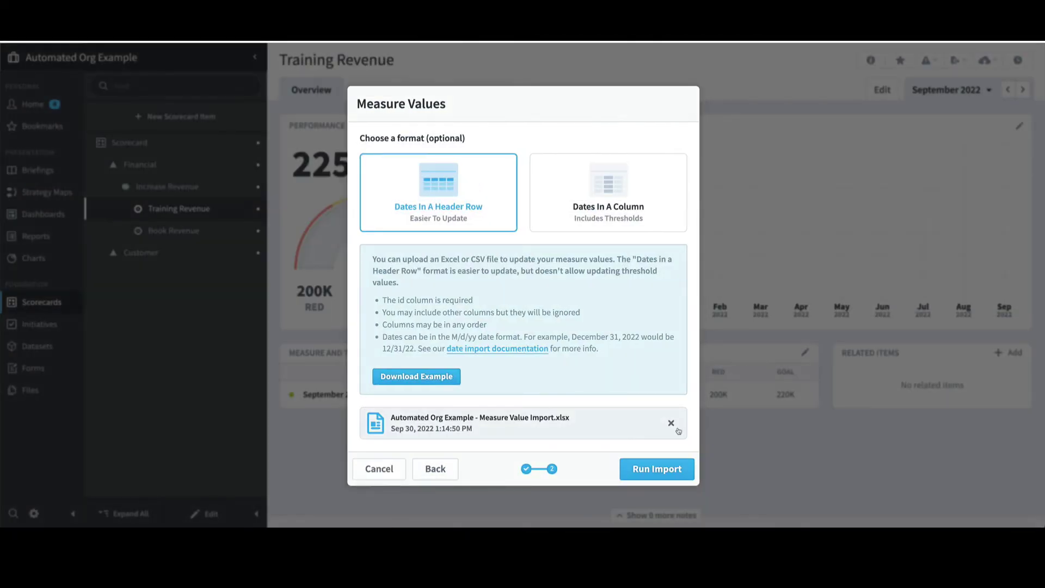
left_click(666, 471)
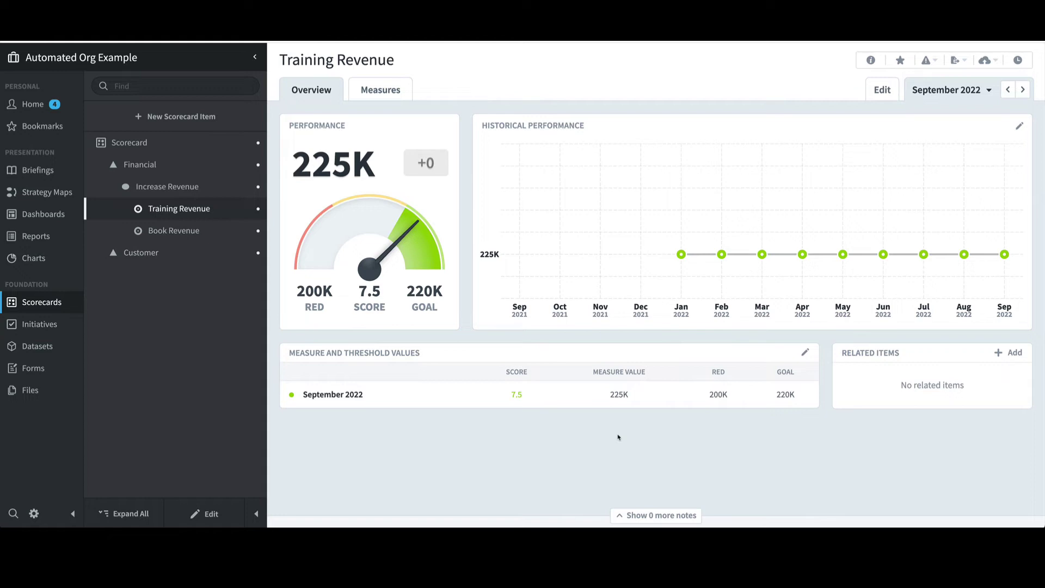
- Open the Customer Satisfaction Survey measure under the Customer perspective's customer satisfaction objective
left_click(100, 254)
left_click(114, 275)
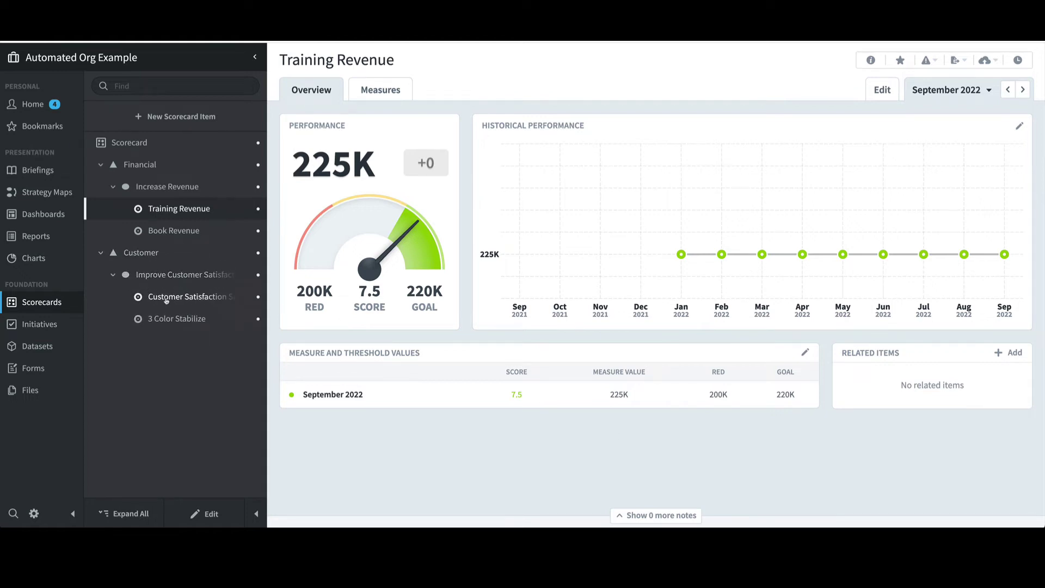
left_click(166, 296)
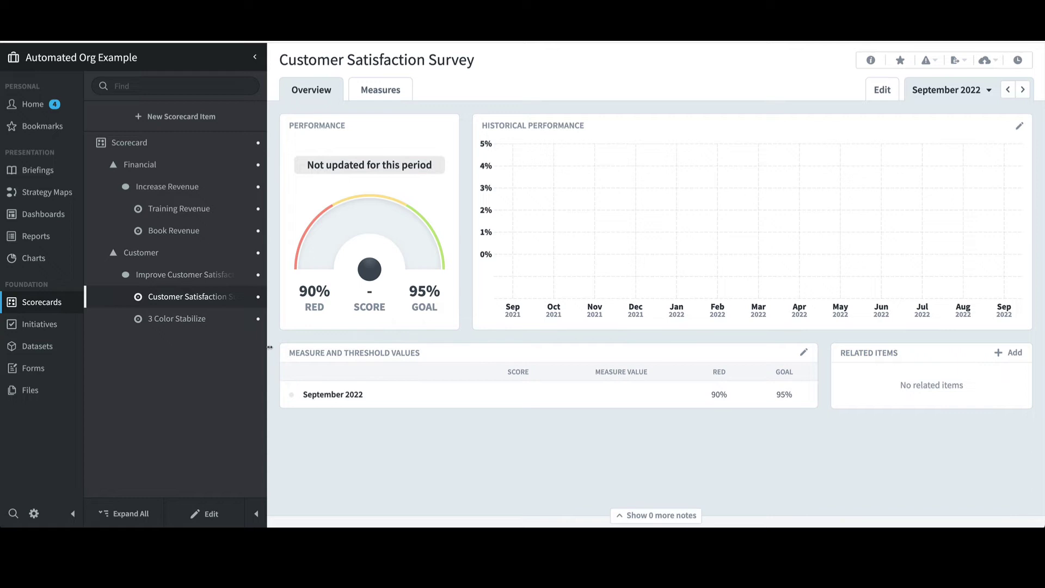
- Download a measure value import file for Automated Org Example covering 1/1/2022 to 9/1/2022, with dates in a header row
left_click(960, 60)
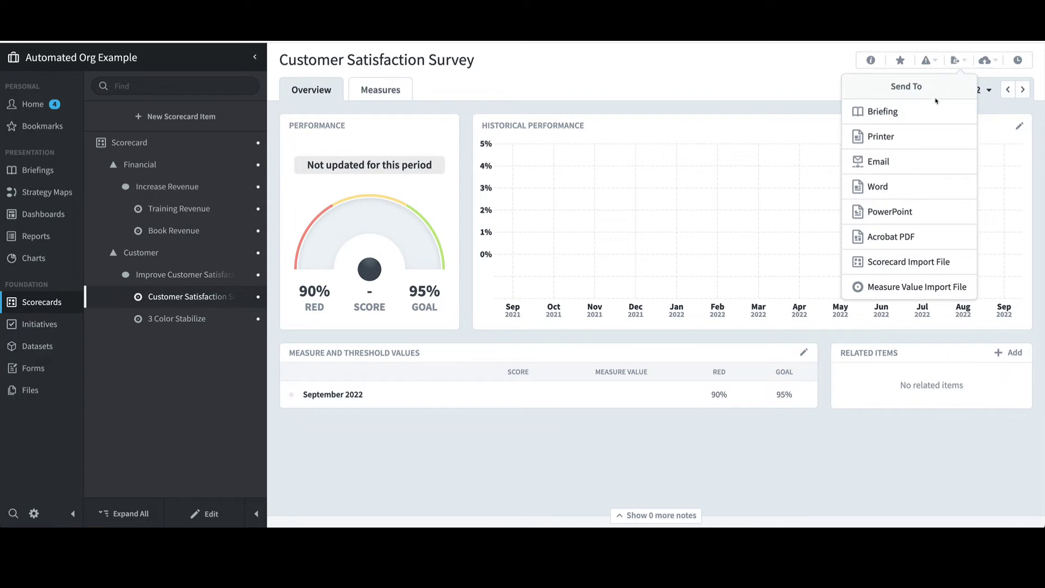
left_click(891, 288)
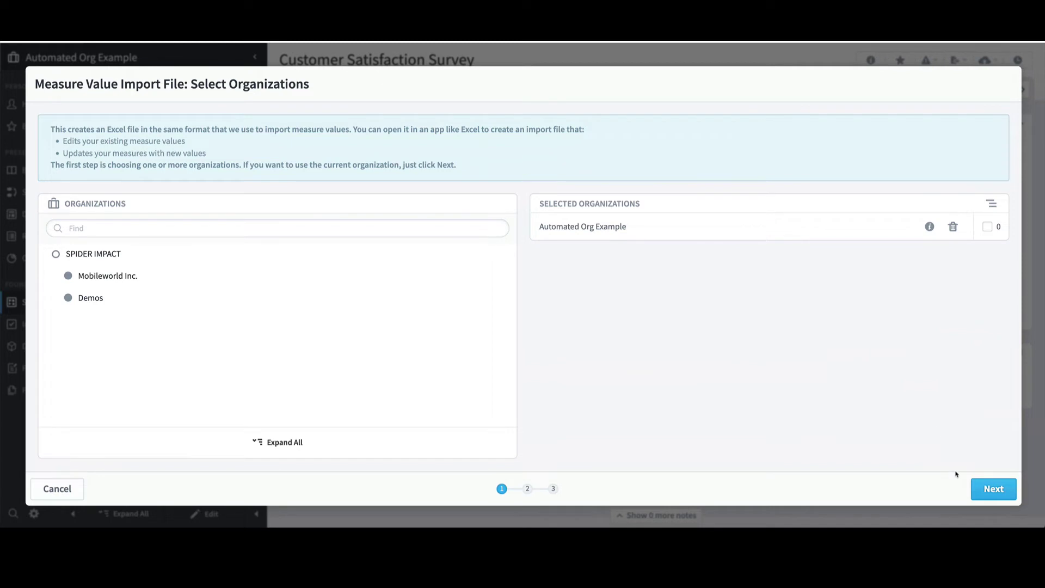
left_click(989, 489)
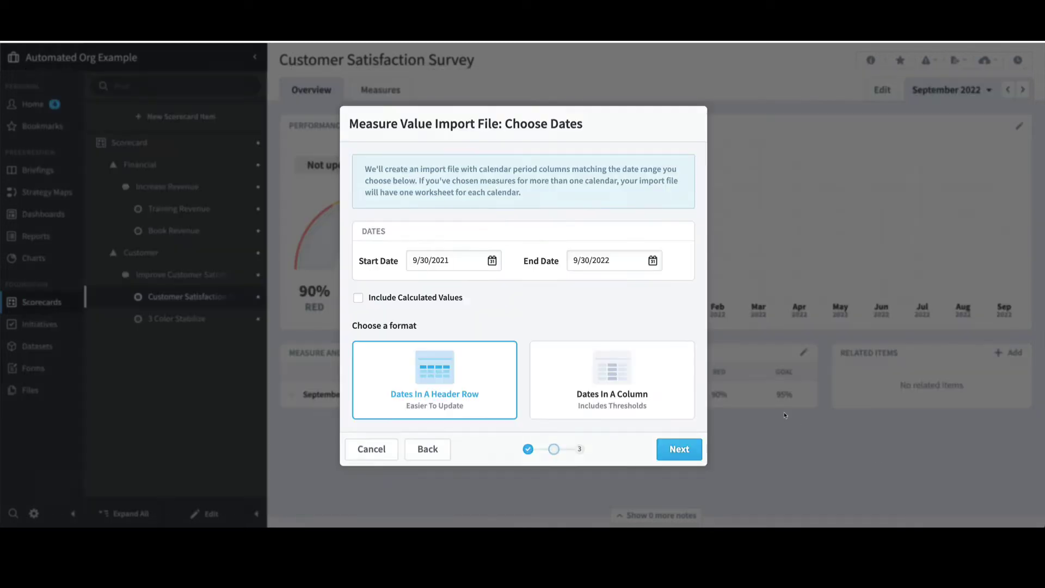
left_click(455, 263)
left_click(454, 263)
type("1/1/2022")
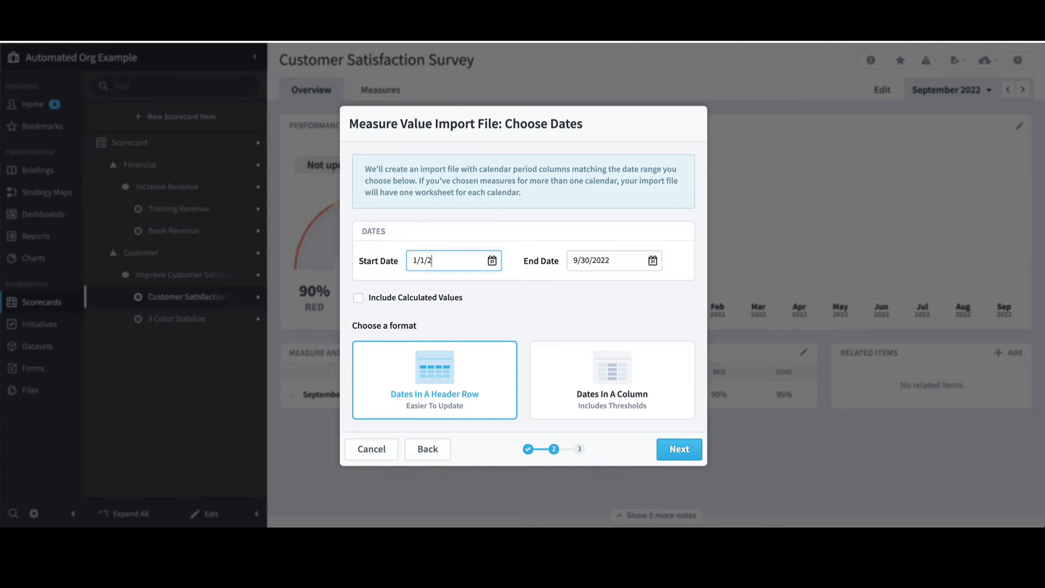
double_click(586, 261)
type("1")
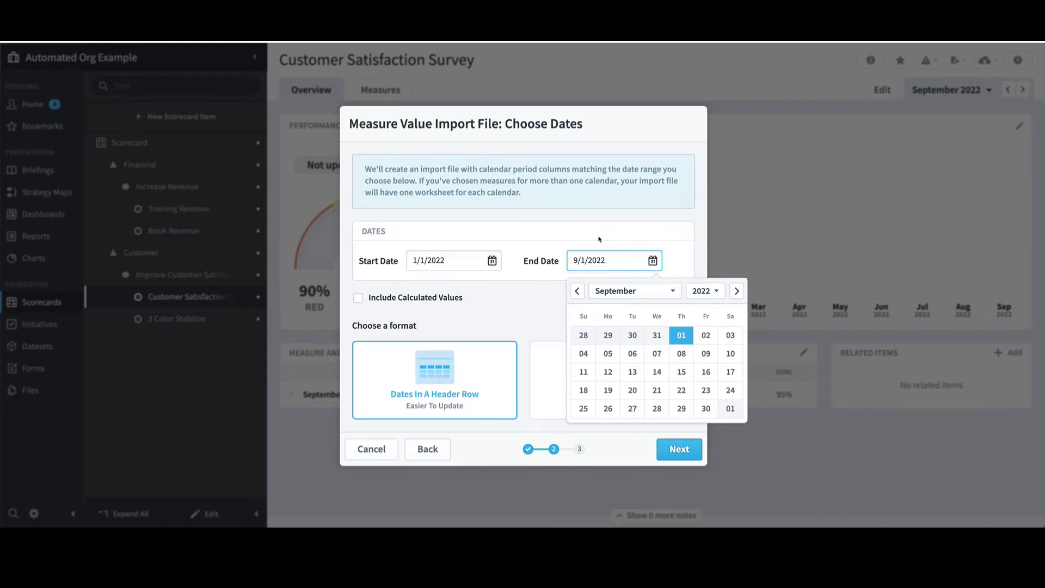
left_click(599, 239)
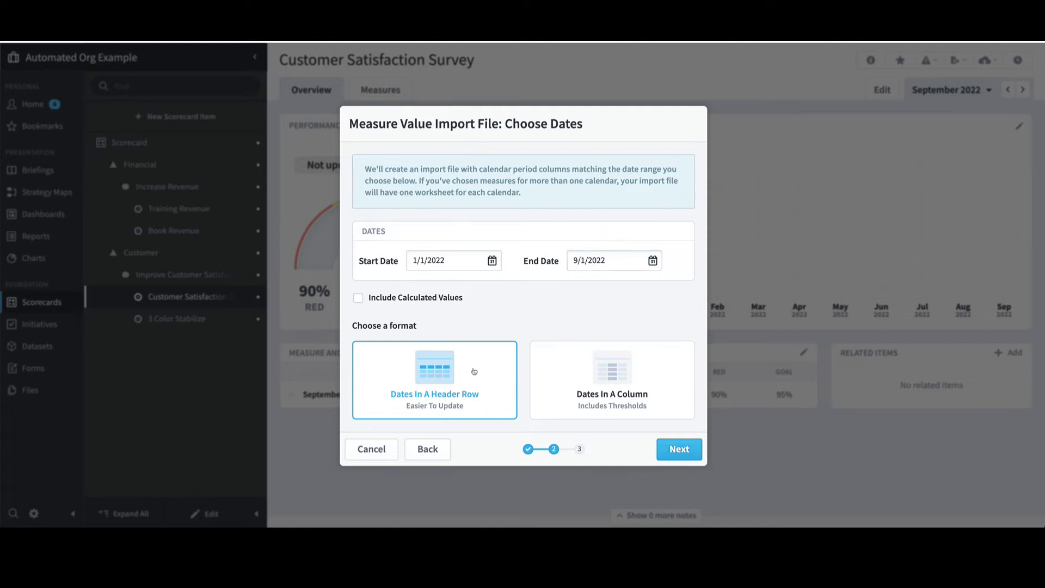
left_click(679, 450)
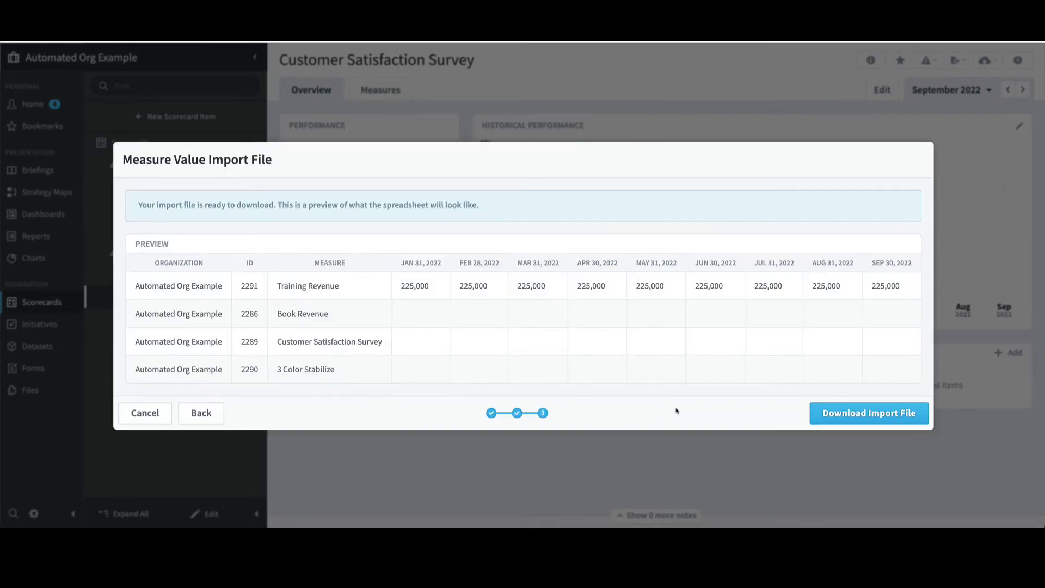
left_click(842, 413)
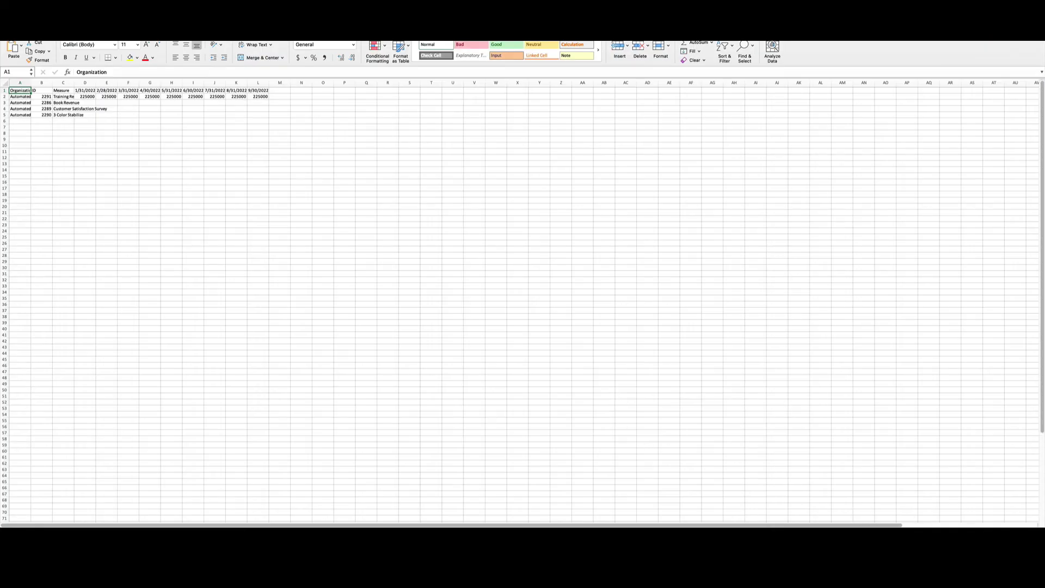
- In the newly downloaded Excel workbook, fit all column widths to their contents
scroll(523, 294, "up", 5)
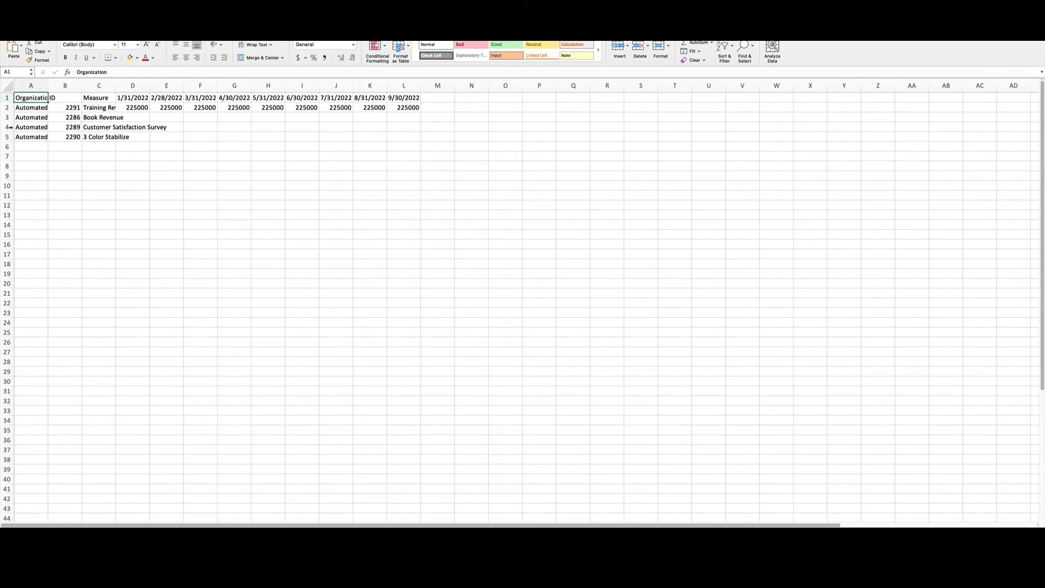
left_click(6, 86)
double_click(47, 85)
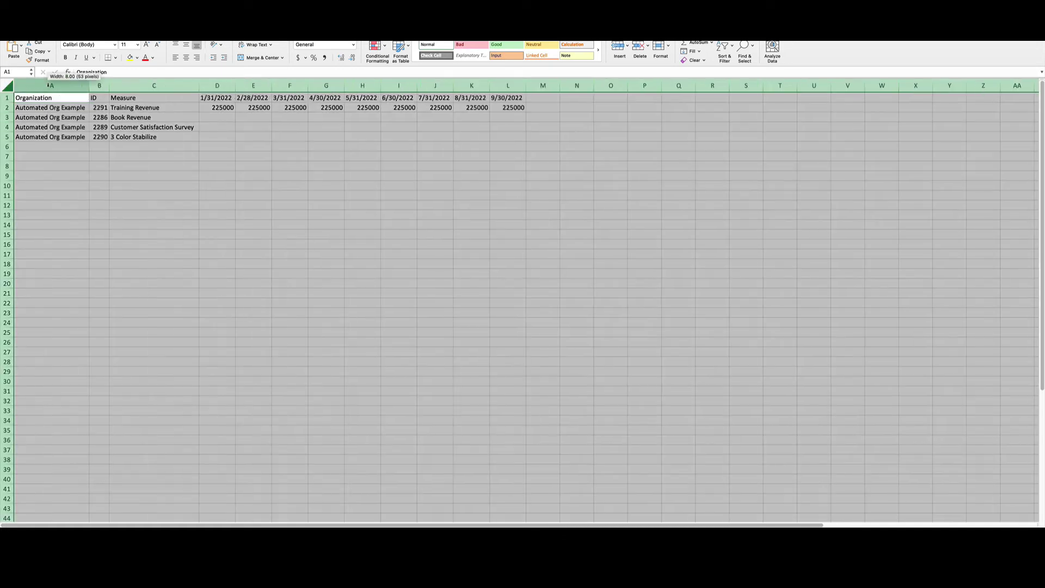
left_click(86, 155)
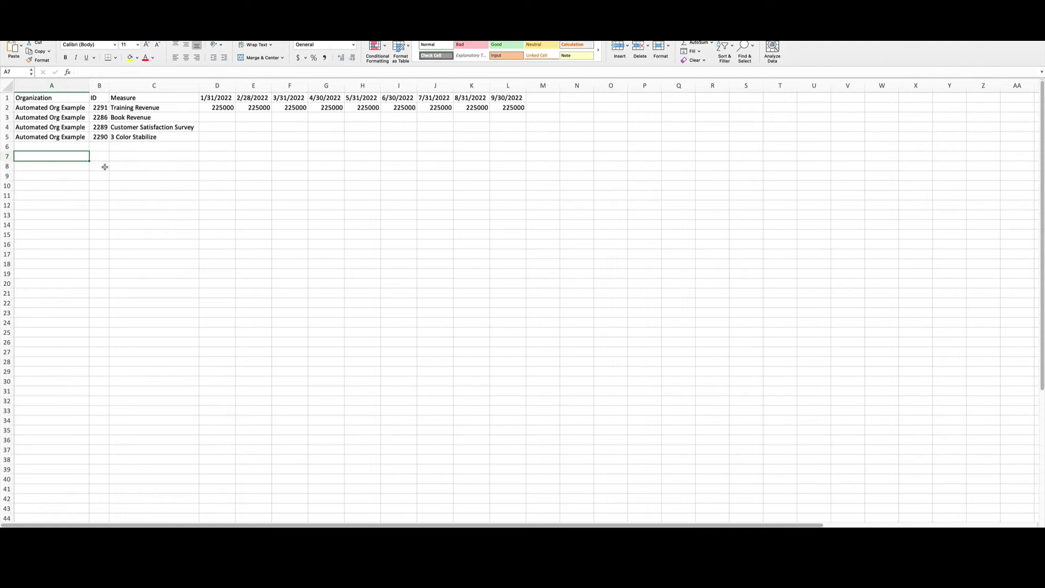
- Enter 95 as Customer Satisfaction Survey's 1/31/2022 value and fill it across the row to 9/30/2022
left_click(214, 127)
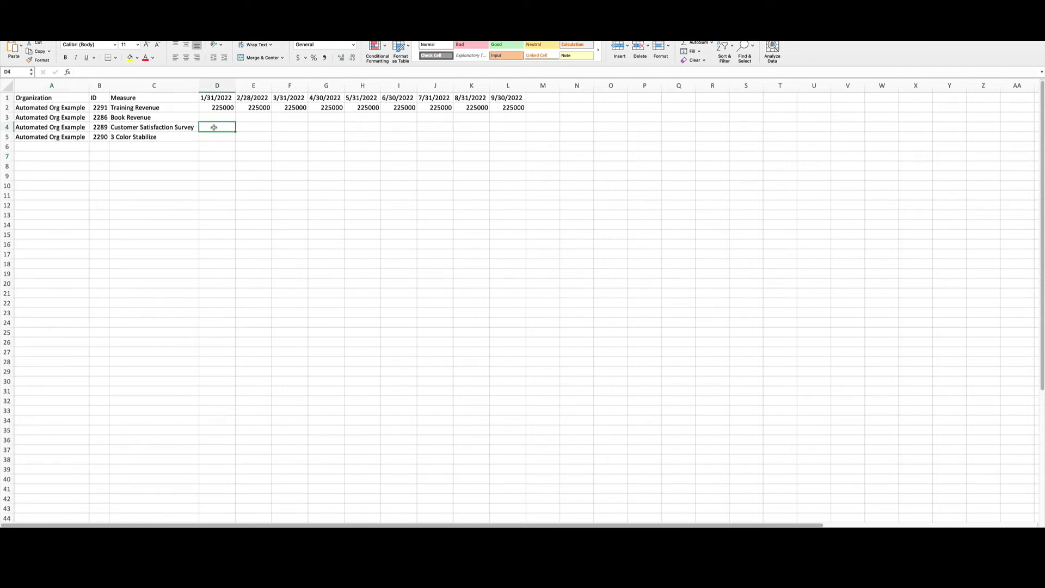
type("95")
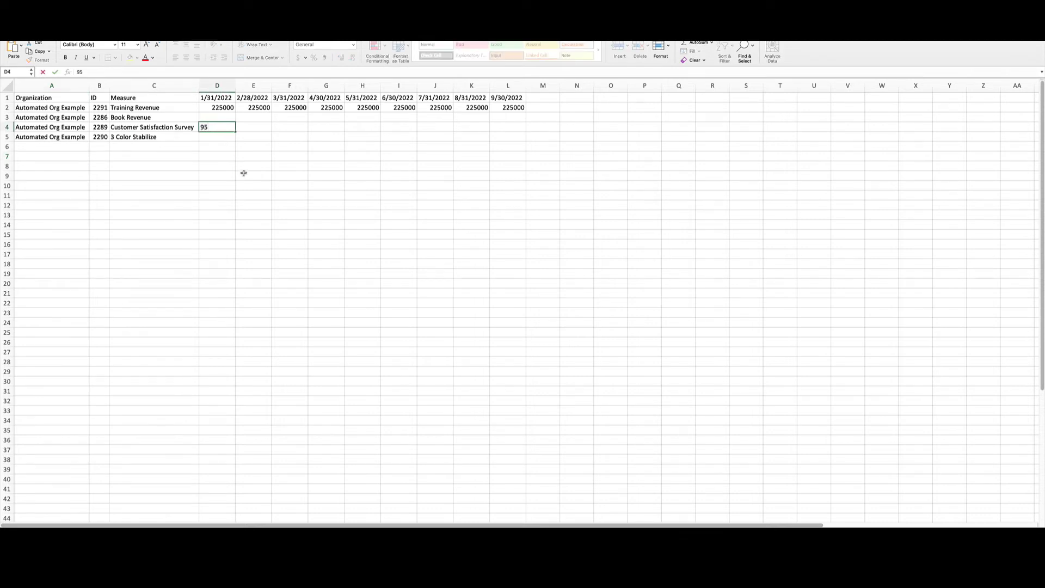
left_click(242, 173)
left_click(232, 127)
left_click_drag(235, 132, 523, 136)
left_click(392, 176)
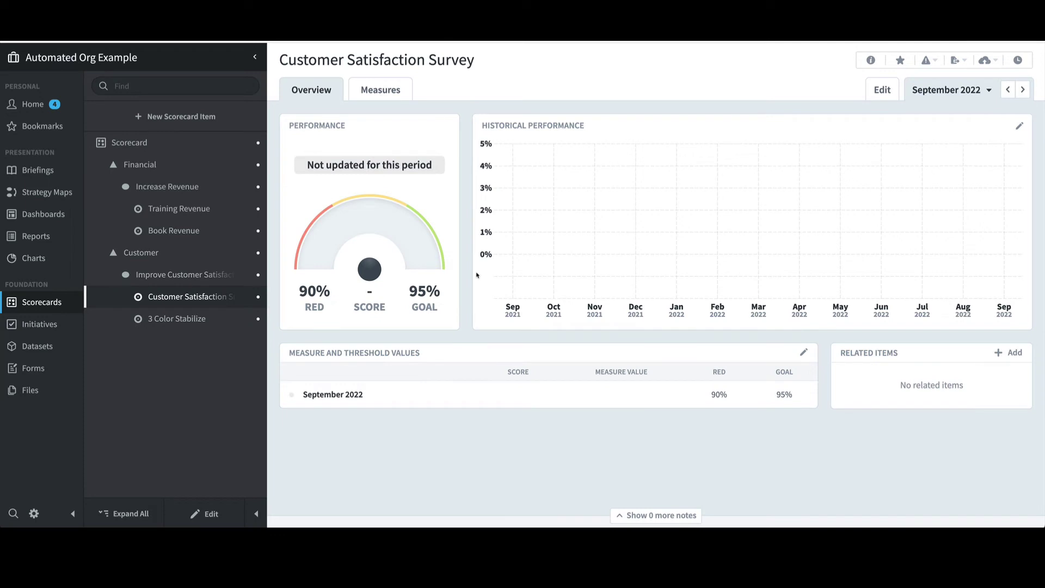
- Switch to Spider Impact and start a Standard Import of measure values, uploading Automated Org Example - Measure Value Import (1).xlsx from Downloads
left_click(984, 61)
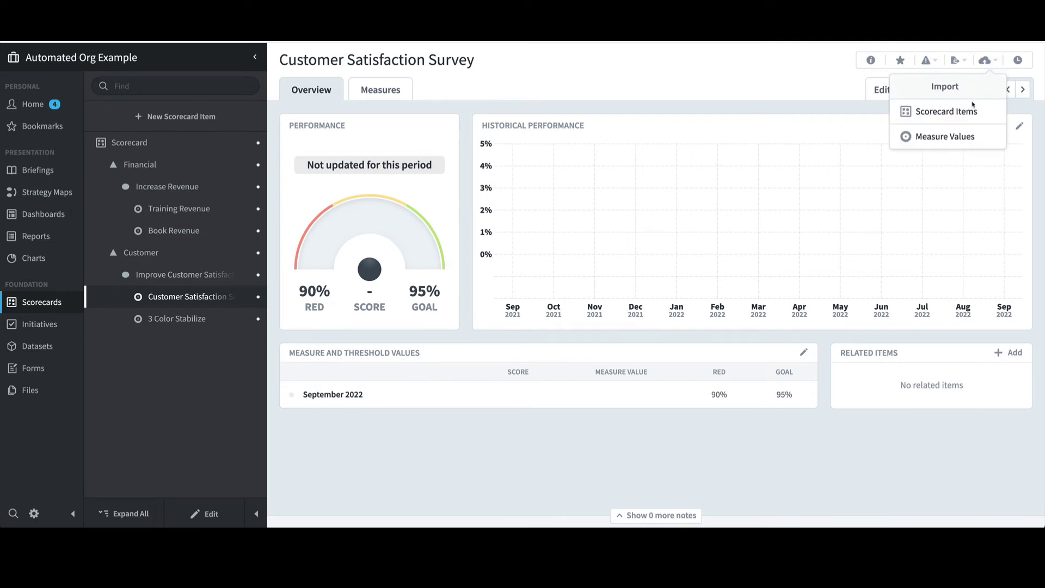
left_click(949, 137)
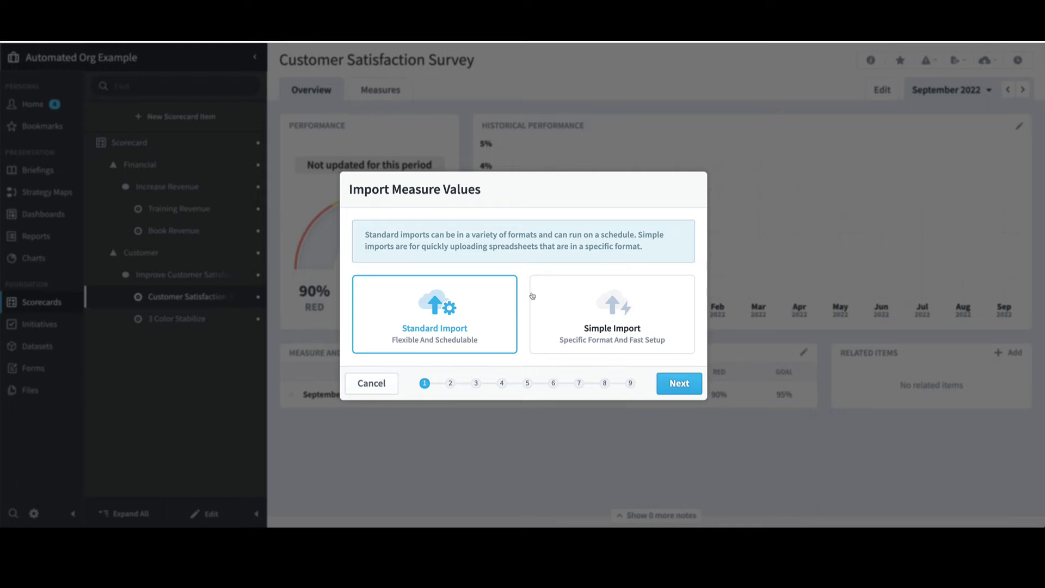
left_click(674, 383)
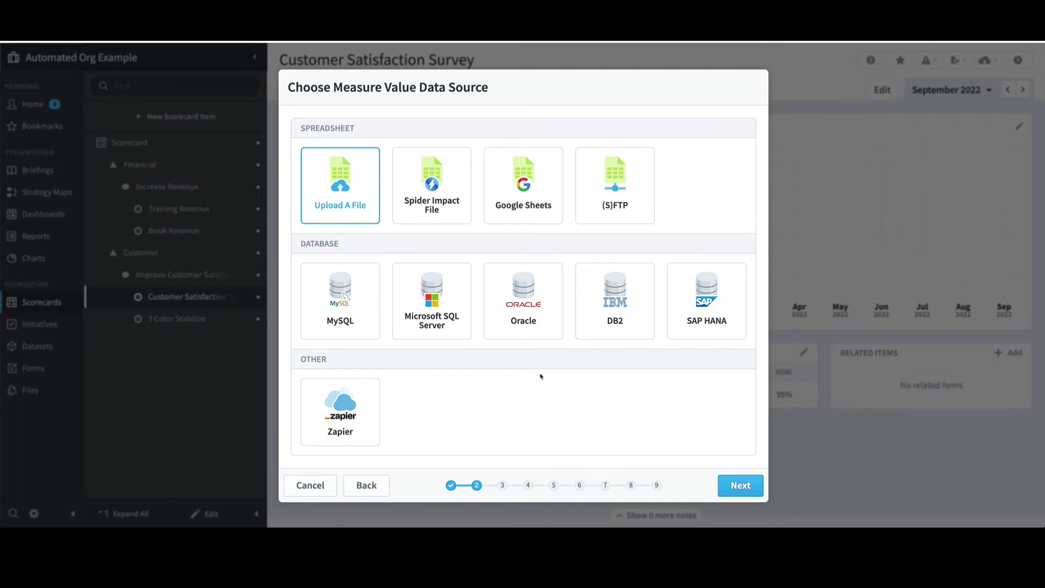
left_click(740, 484)
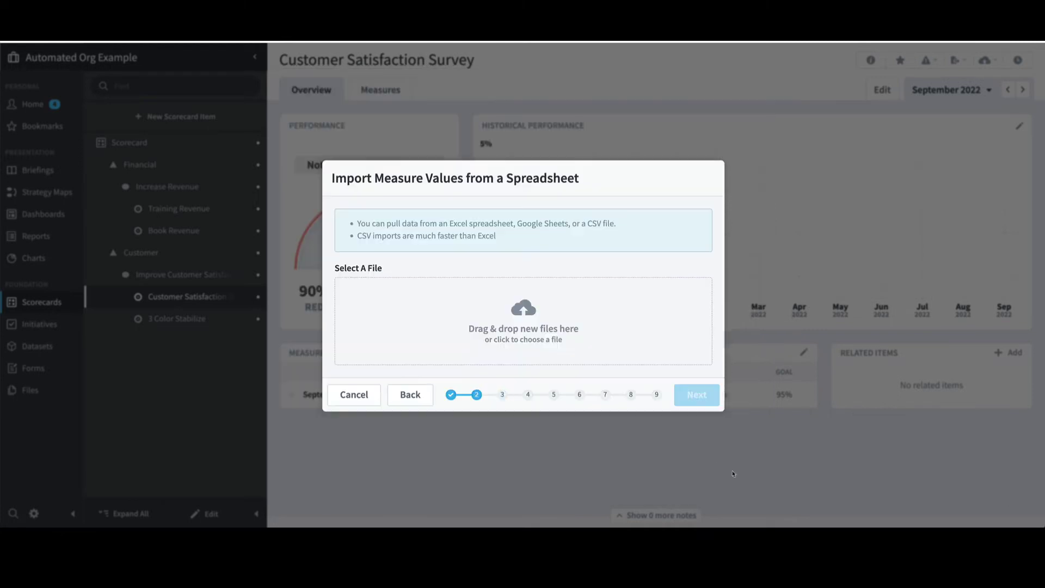
left_click(542, 321)
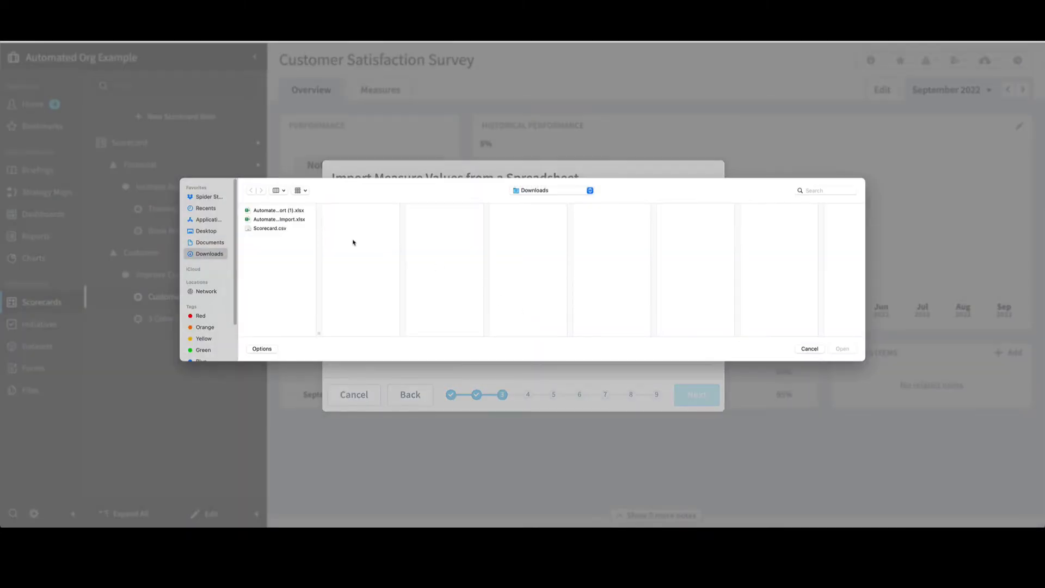
left_click(293, 211)
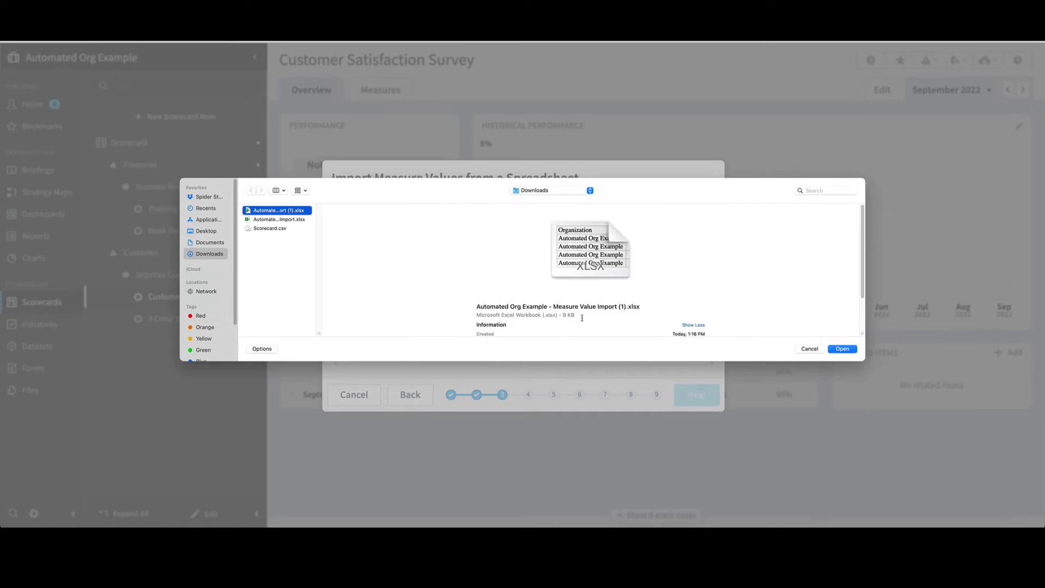
left_click(844, 349)
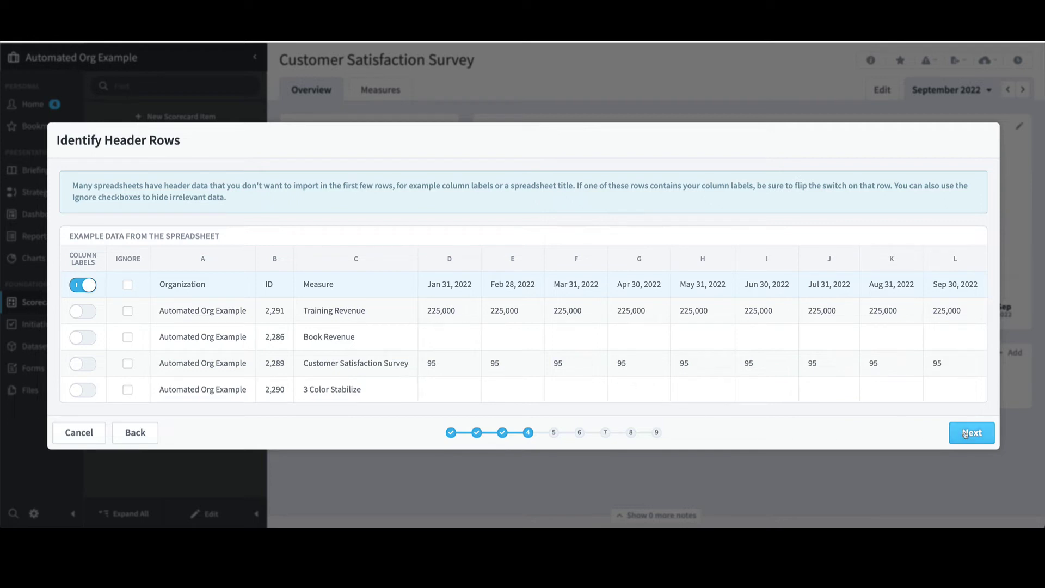
- Keep the first row as column labels, add no transformations, and accept the source data columns with dates in a header row
left_click(966, 433)
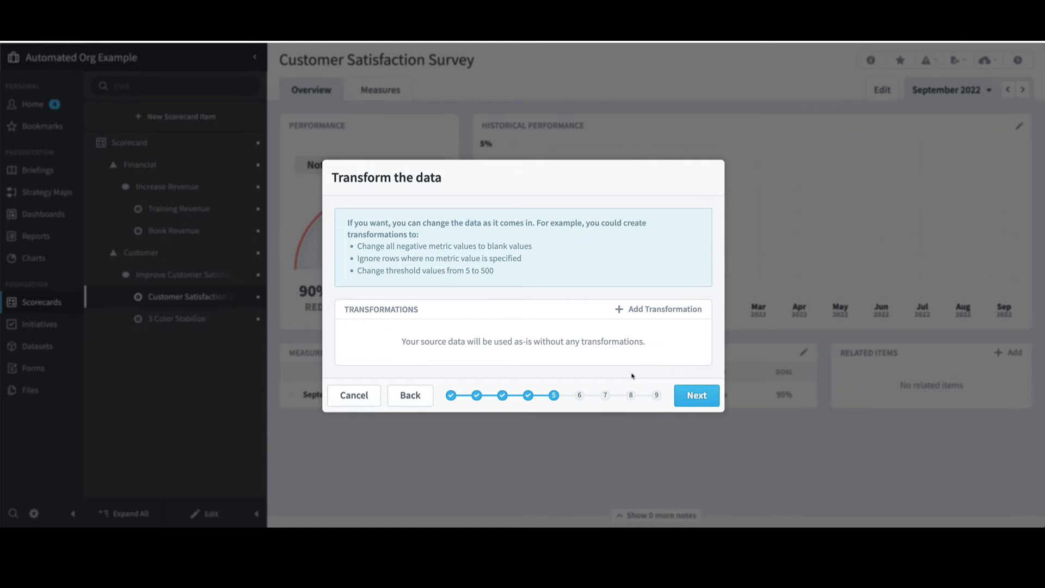
left_click(694, 396)
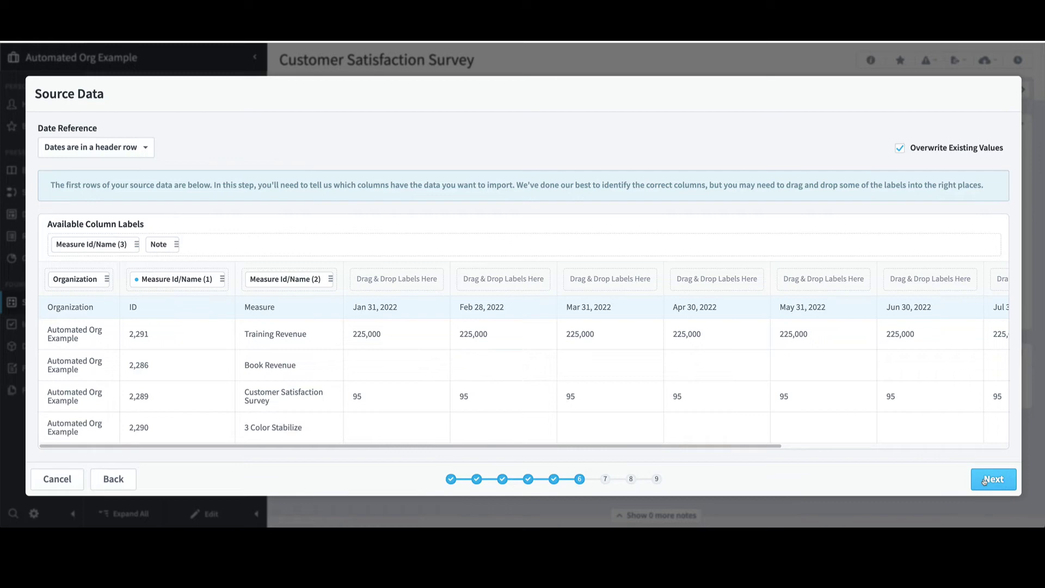
left_click(993, 479)
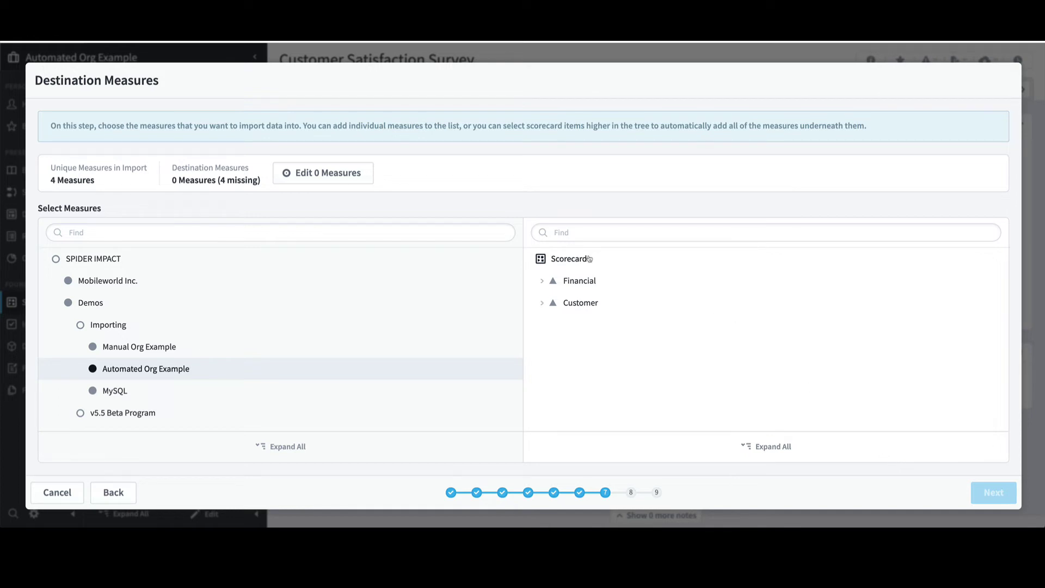
- Add all measures under Automated Org Example's Scorecard as import destinations and accept the suggested mapping
mouse_move(590, 259)
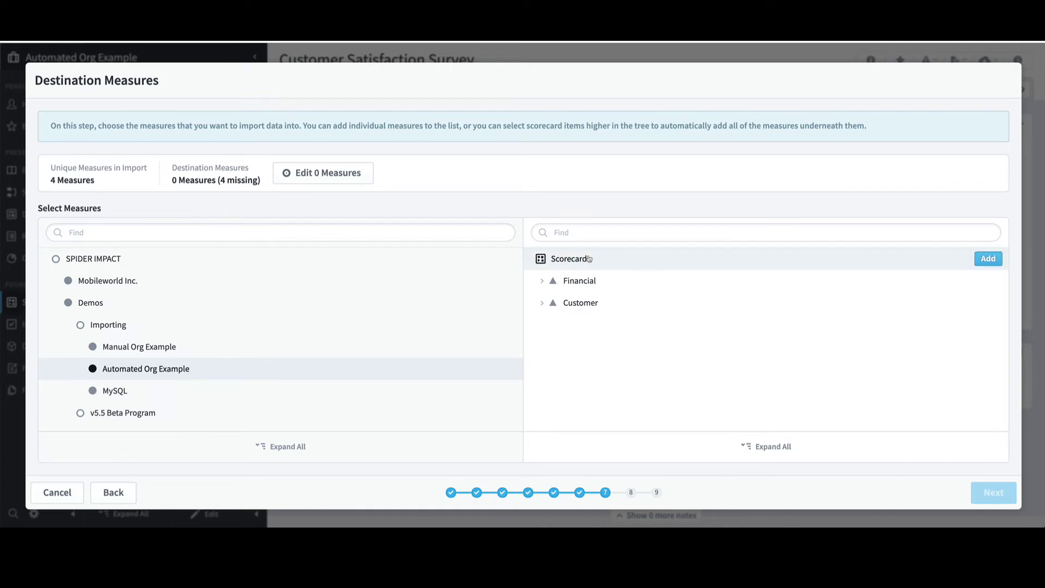
left_click(989, 260)
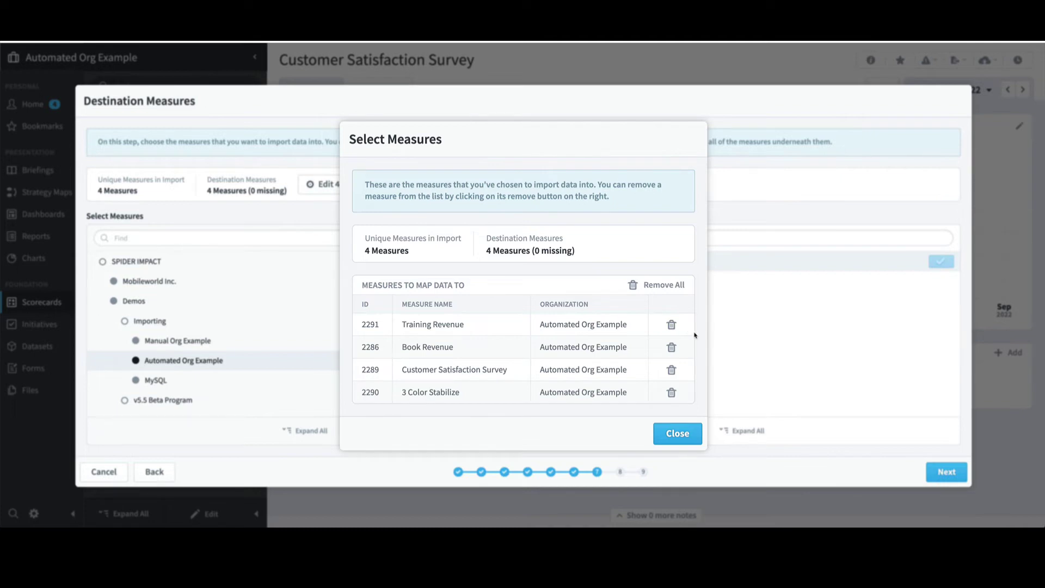
left_click(686, 433)
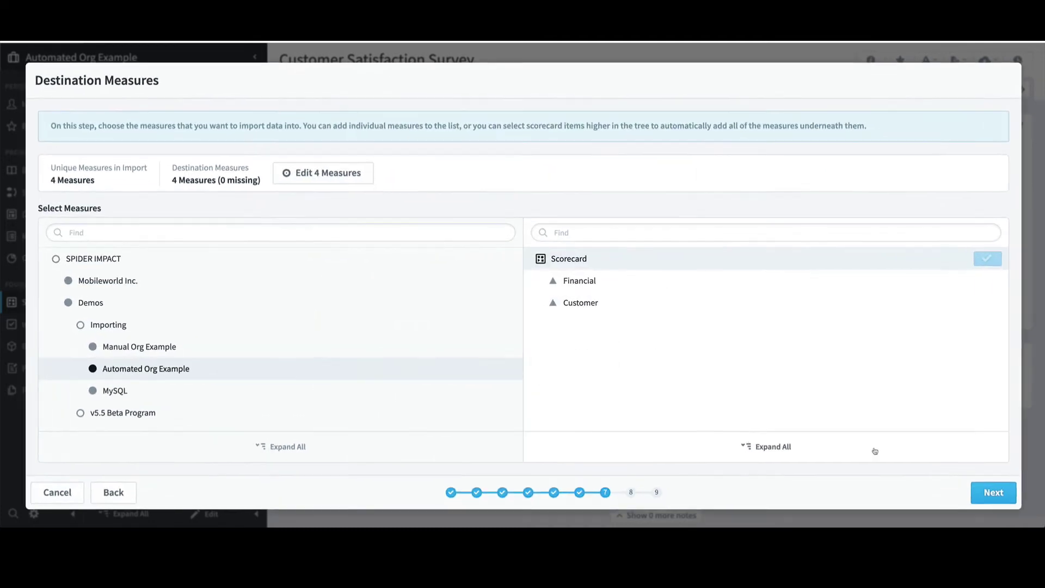
left_click(992, 492)
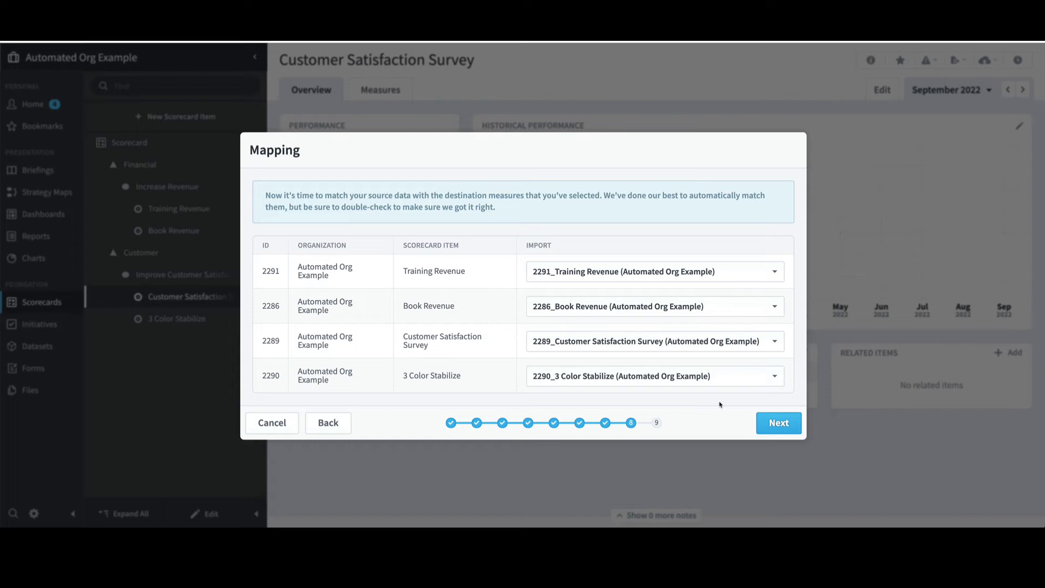
left_click(769, 417)
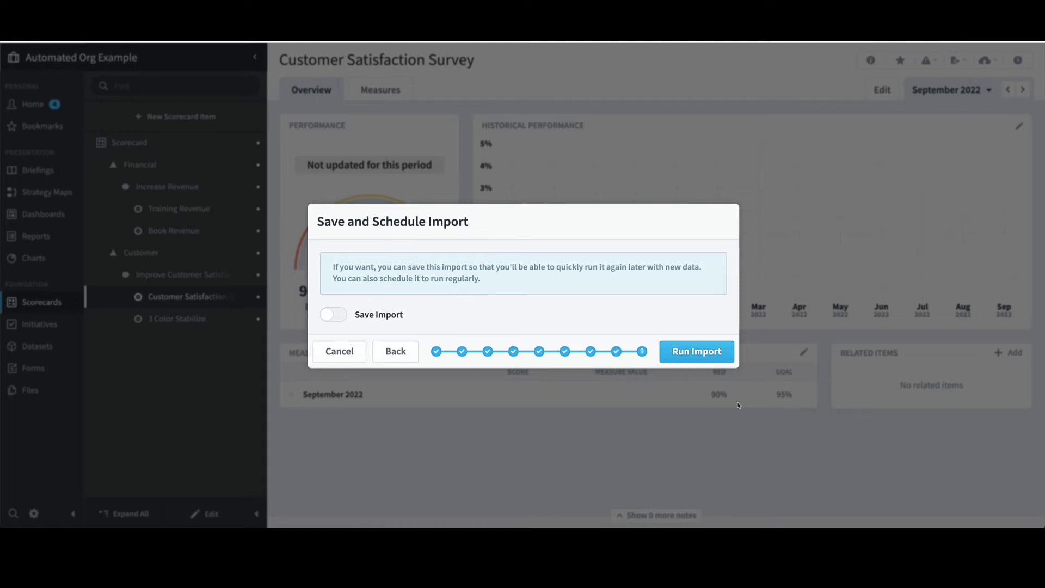
- Save the import under the name Advanced, without a schedule, and run it
left_click(333, 315)
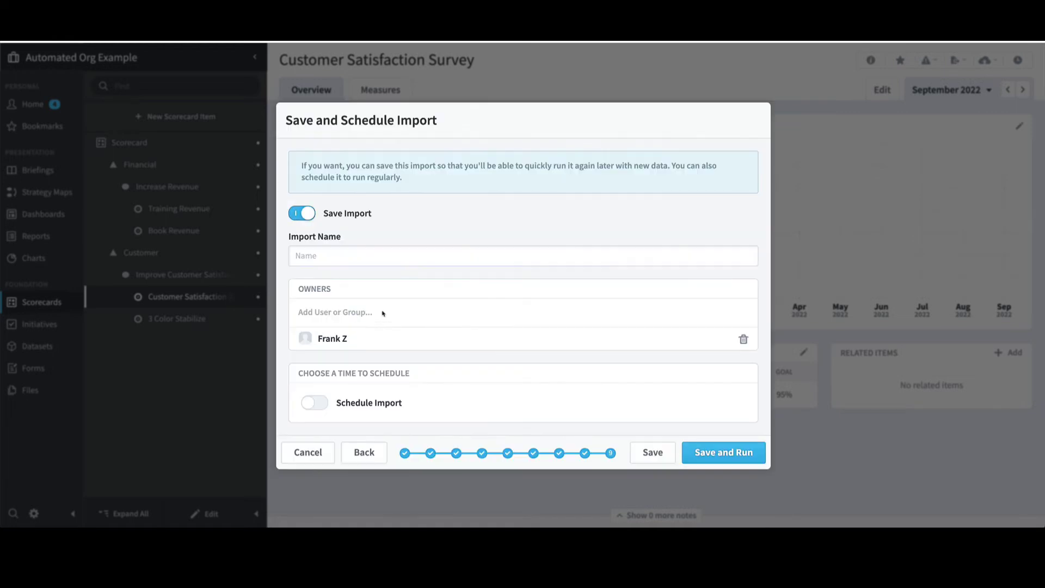
left_click(335, 257)
type("Adv")
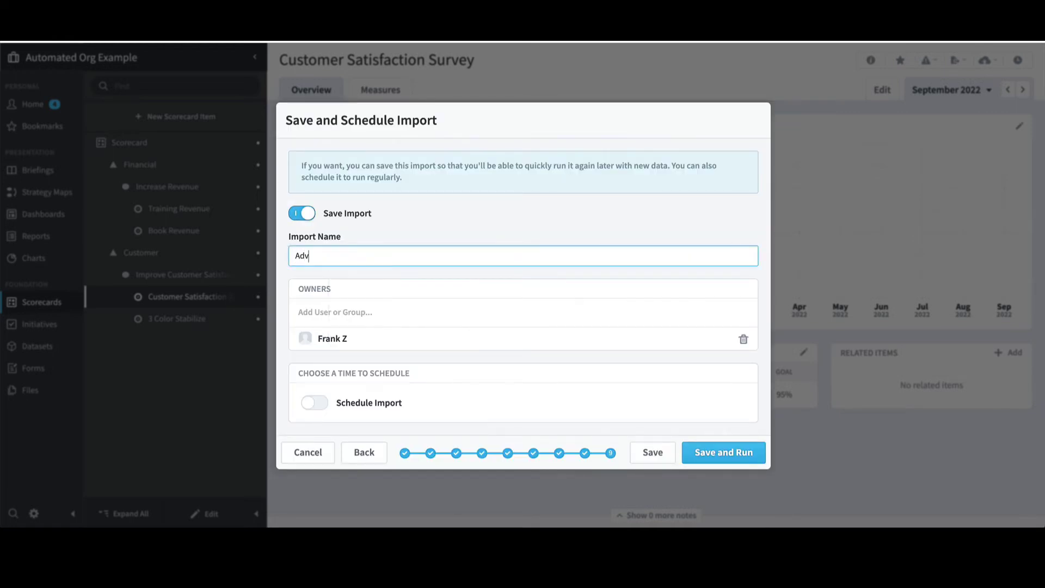
type("anced")
left_click(722, 453)
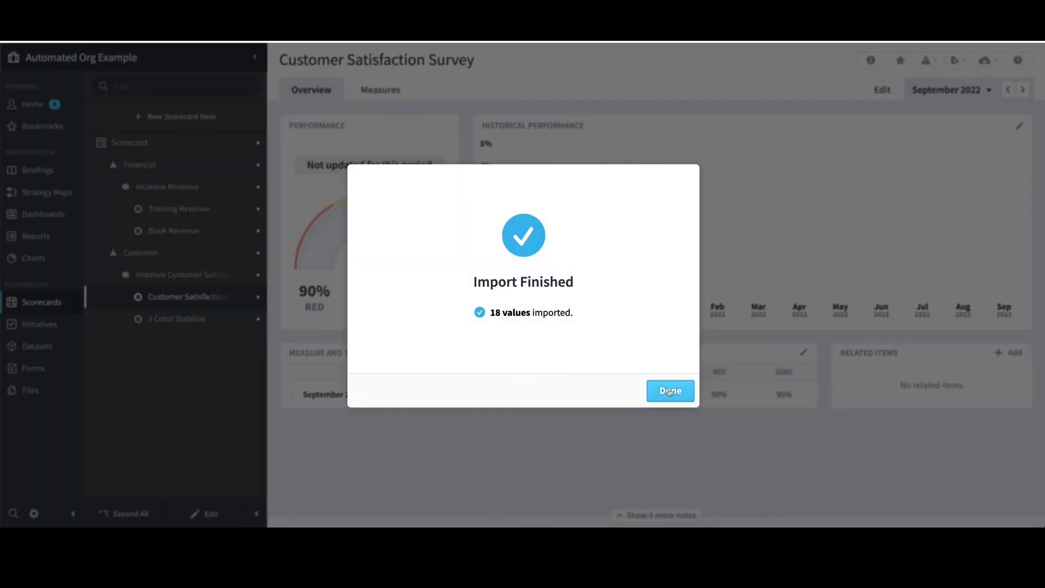
left_click(670, 392)
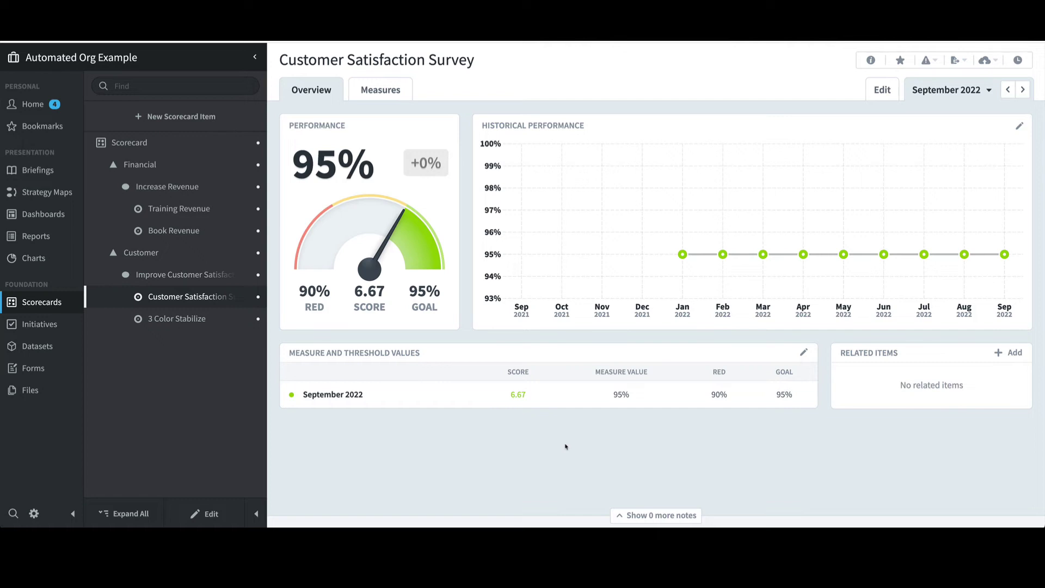
- Review the Training Revenue and Book Revenue overviews, and look up Book Revenue's ID in its measure info
left_click(198, 210)
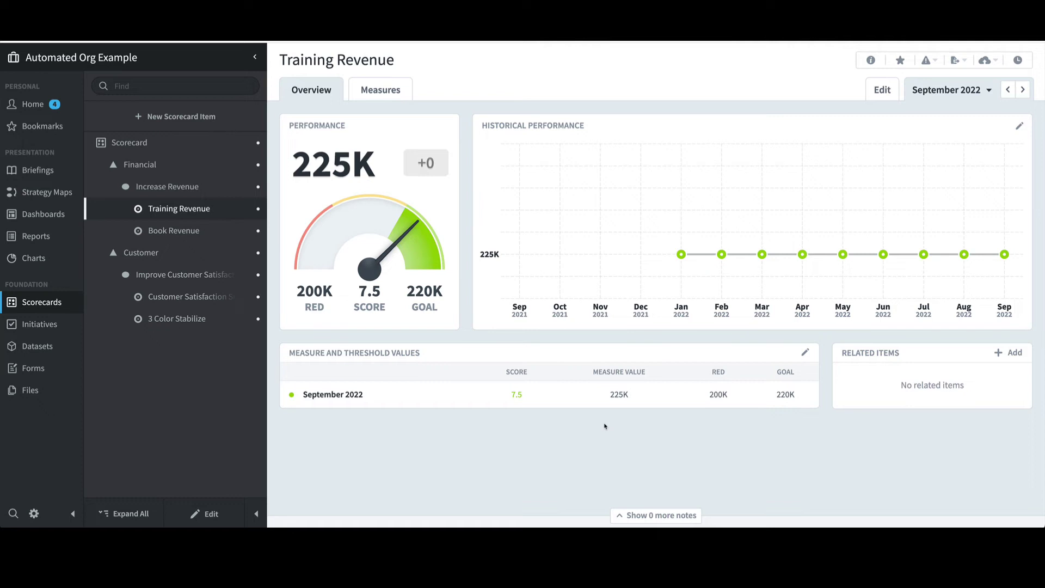
left_click(192, 231)
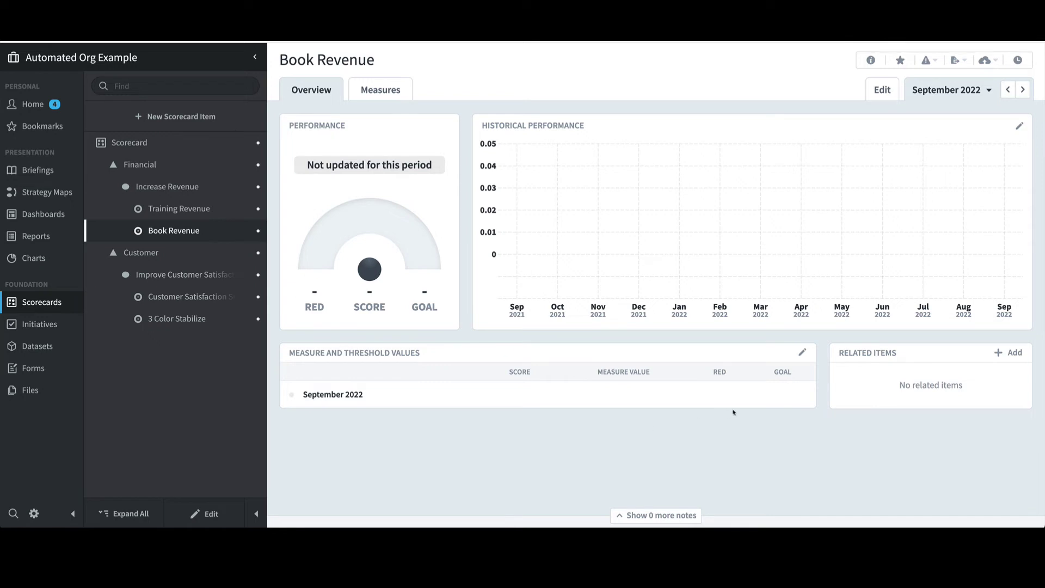
left_click(867, 66)
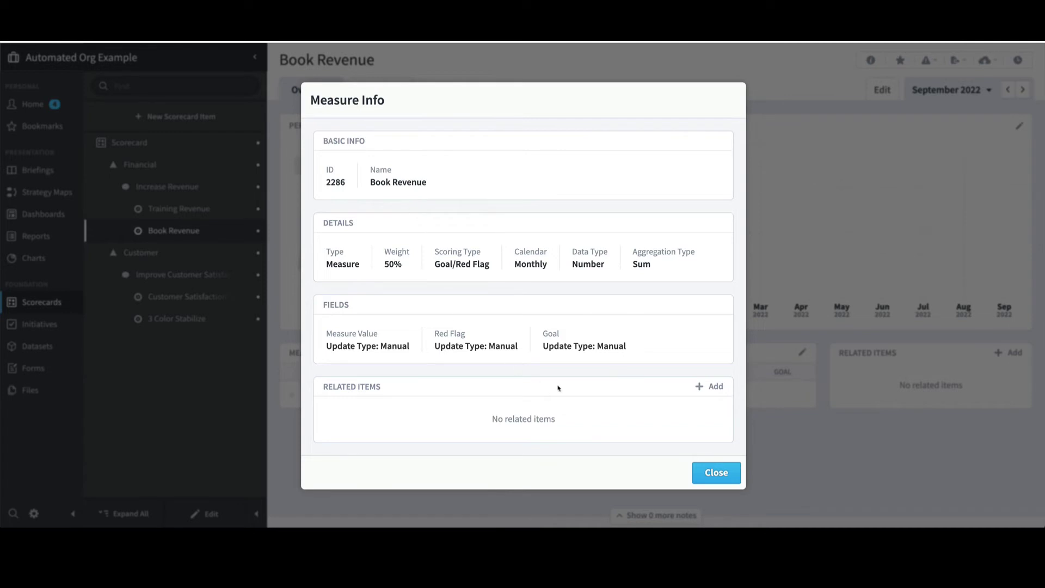
left_click(708, 471)
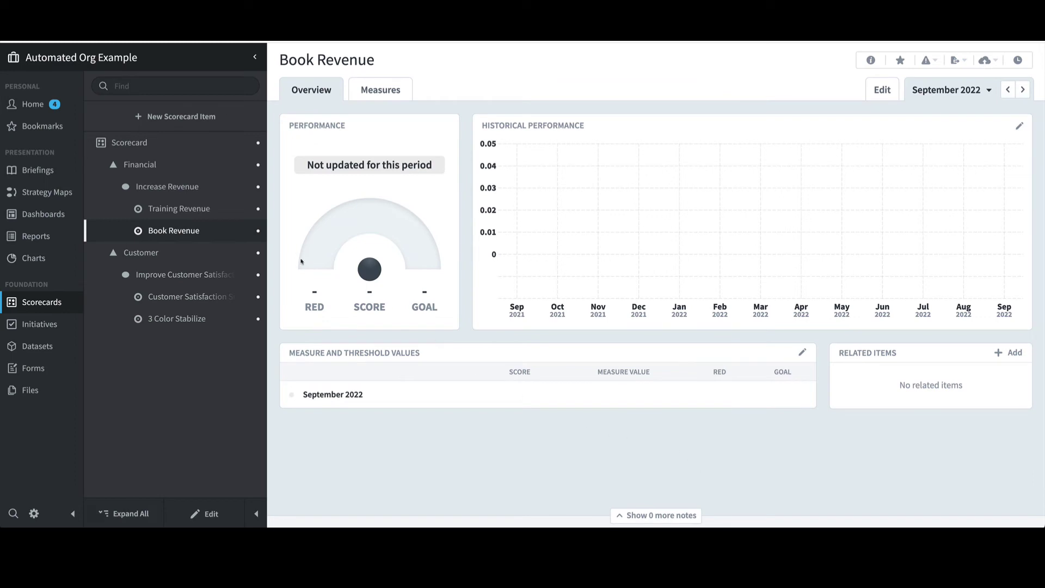
- Start a Simple Import of measure values from the Home section's Update Measures page, using the Dates In A Column format
left_click(29, 104)
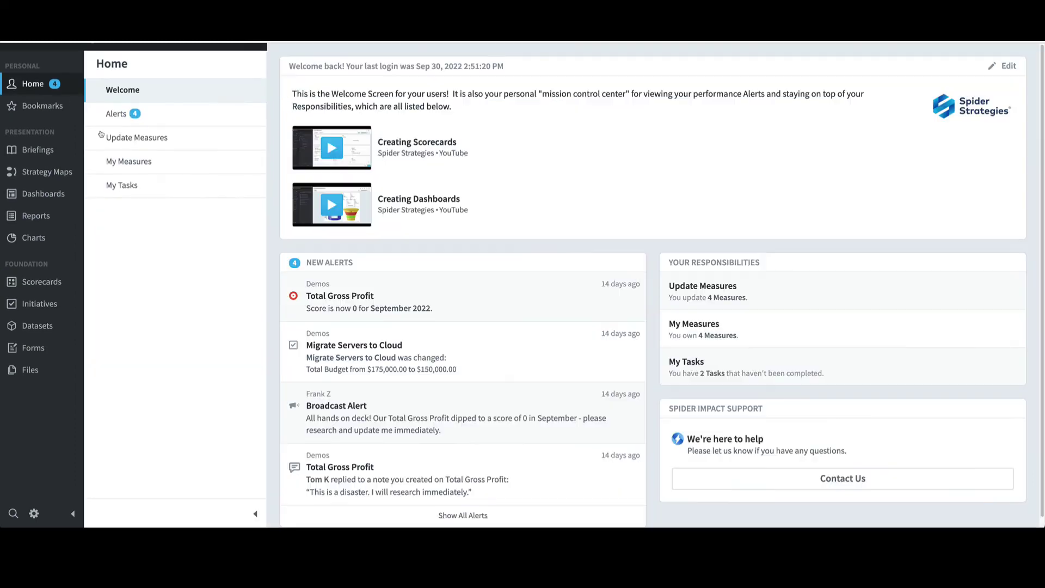
left_click(162, 134)
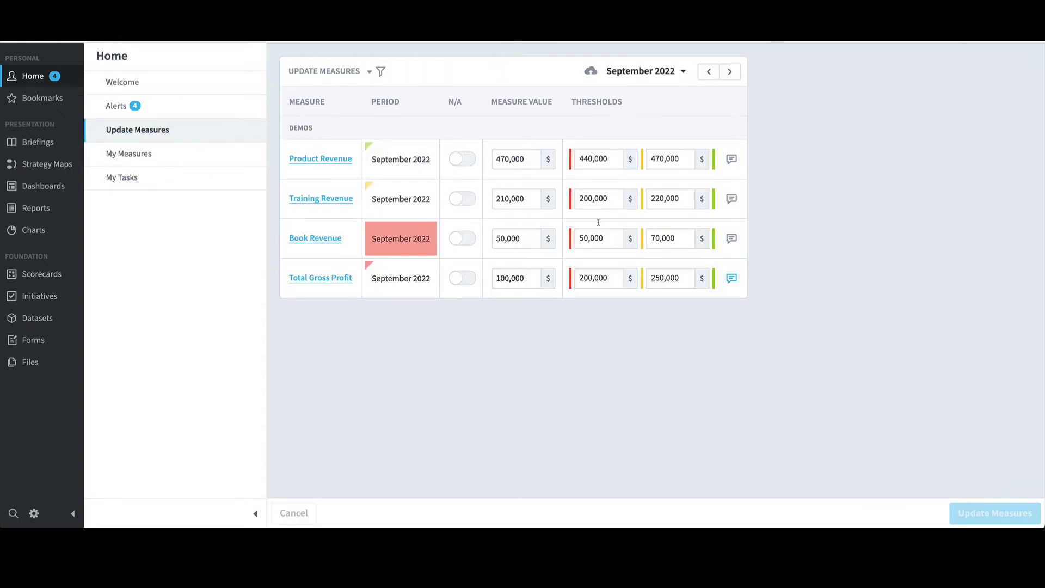
left_click(591, 73)
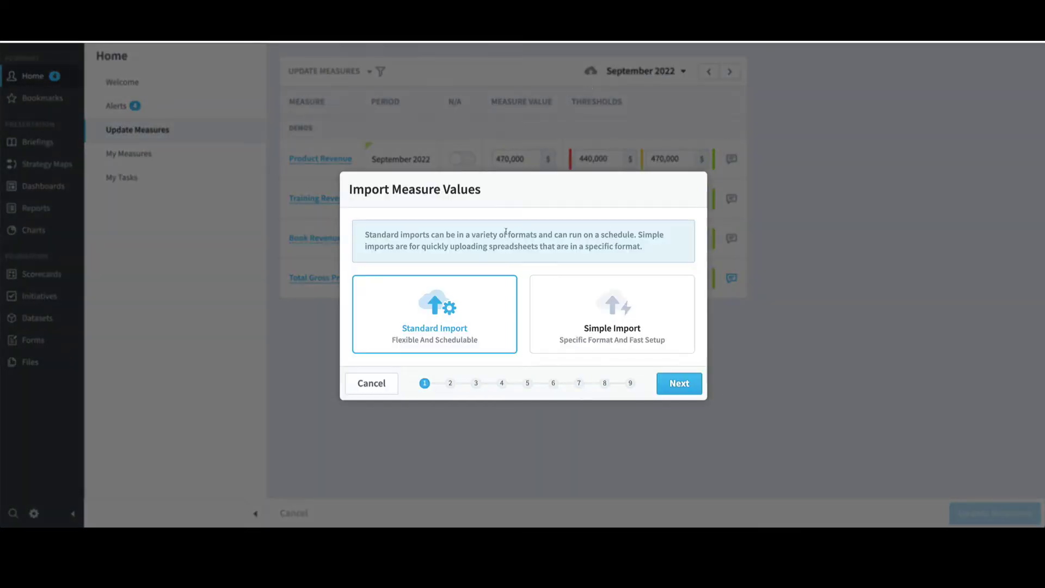
left_click(616, 324)
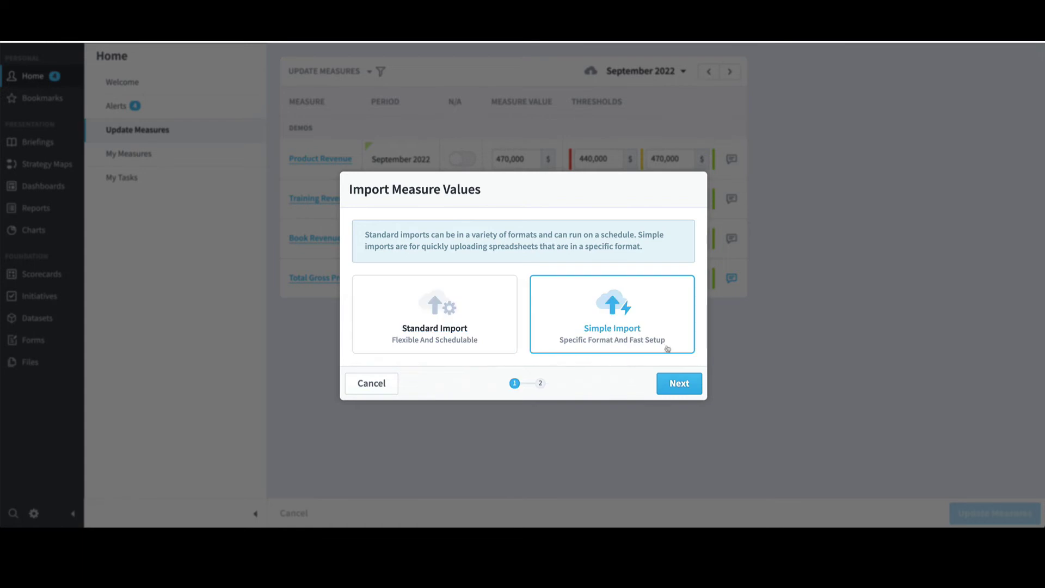
left_click(686, 384)
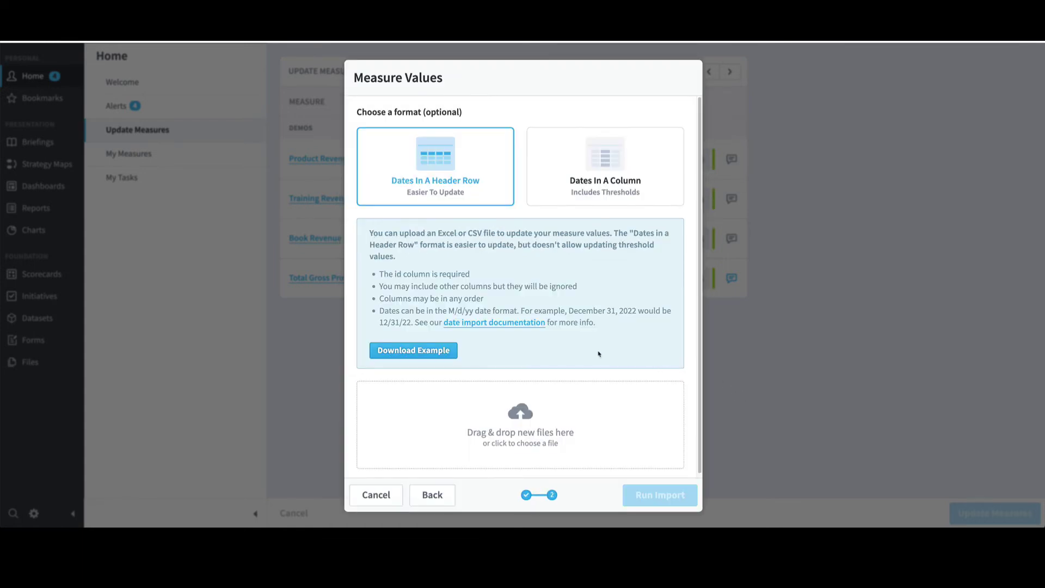
left_click(611, 158)
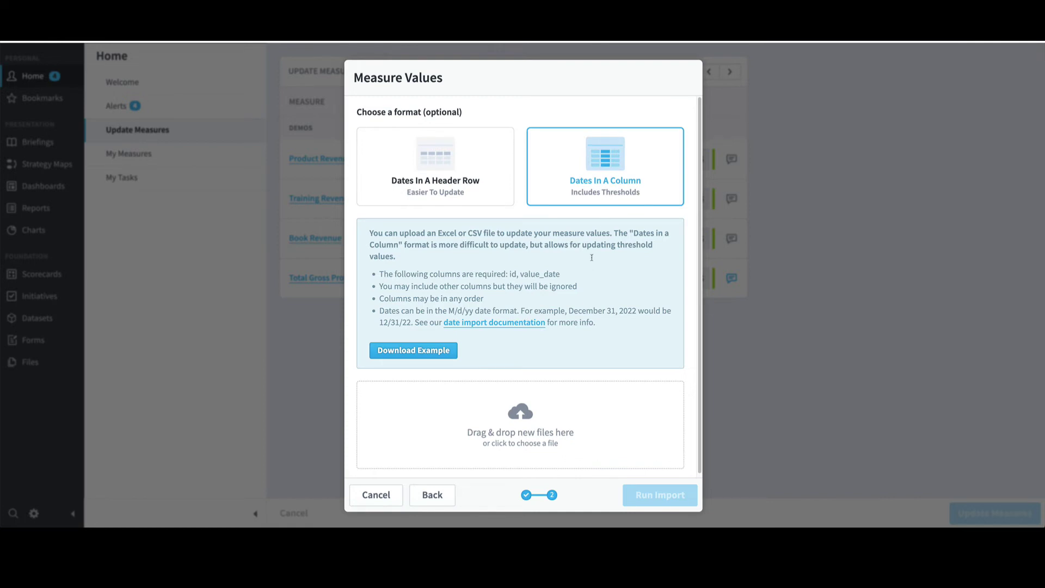
- Download the example CSV for this format, open it in Excel, and fit all column widths to their contents
left_click(434, 356)
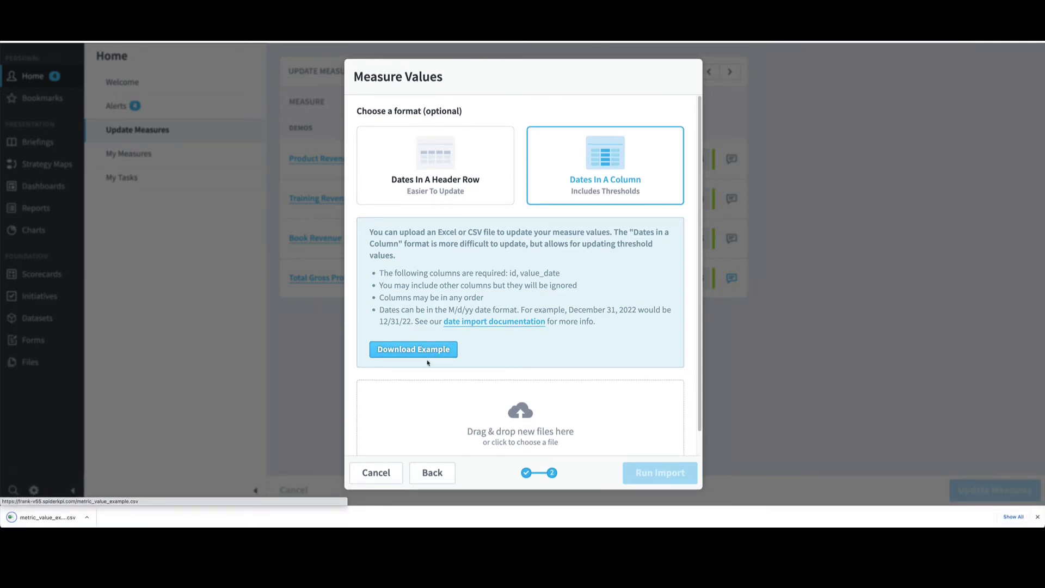
left_click(87, 519)
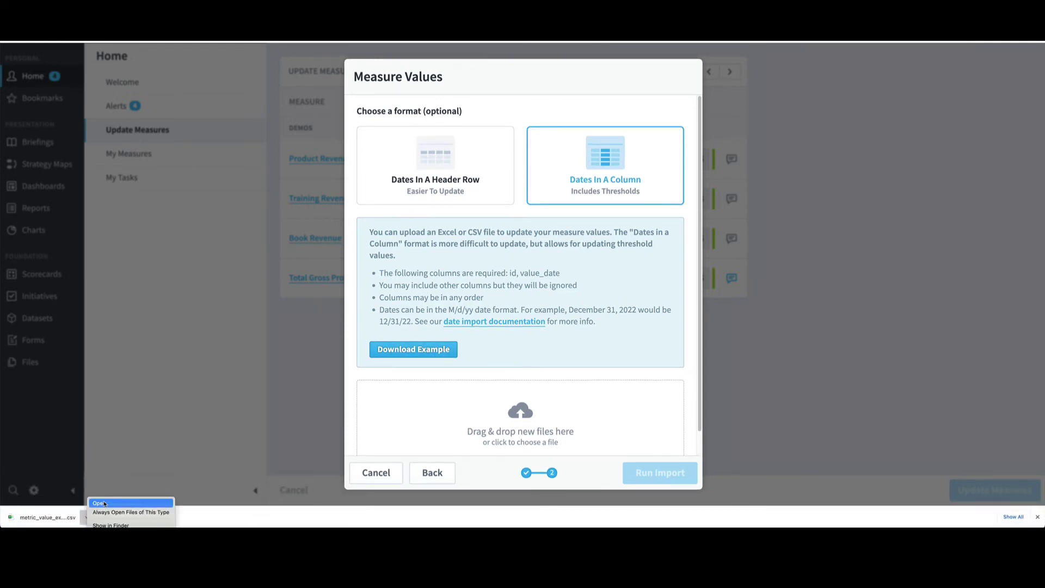
left_click(104, 504)
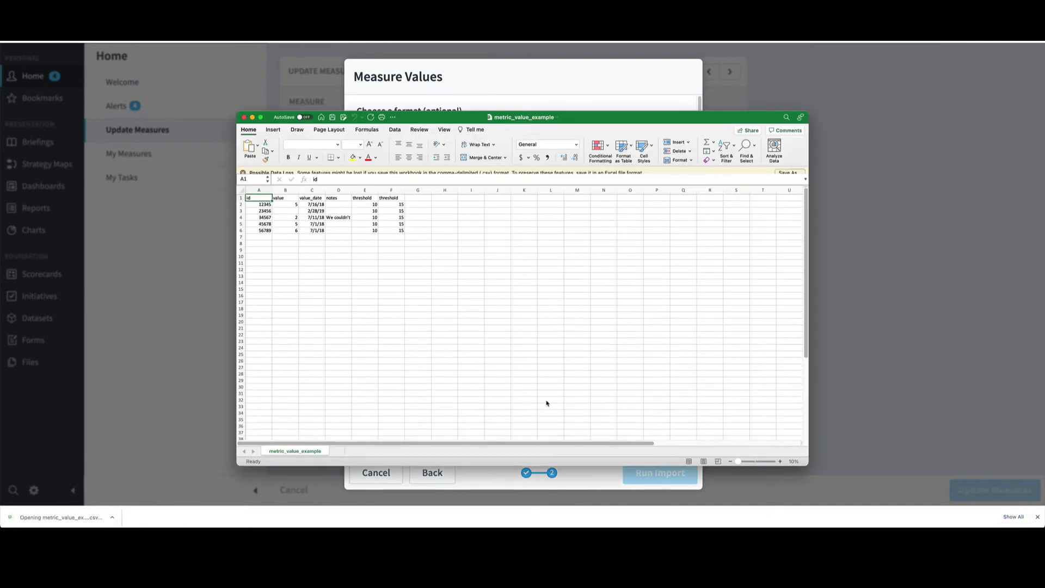
scroll(255, 198, "up", 5)
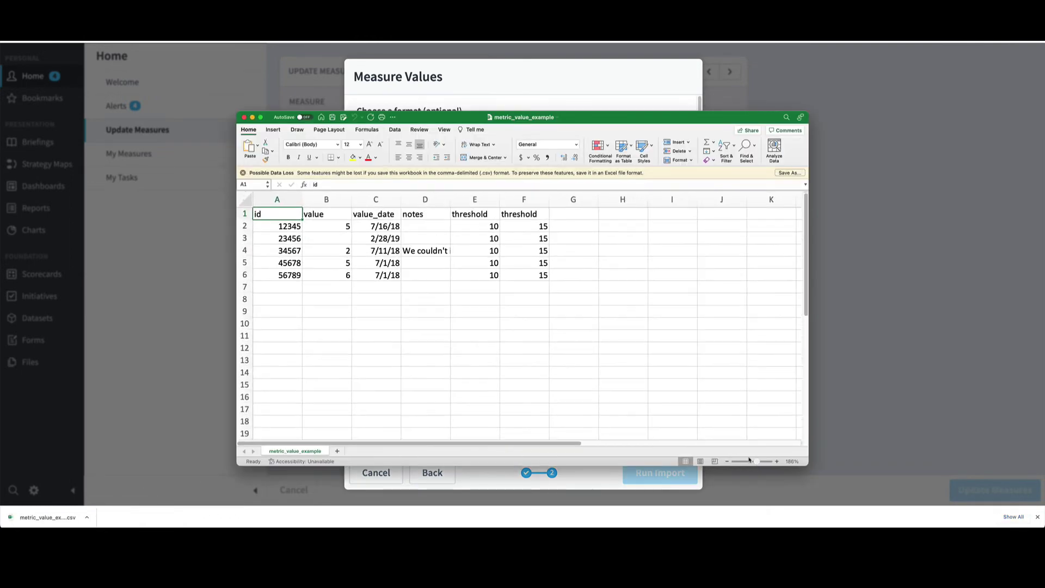
left_click(254, 199)
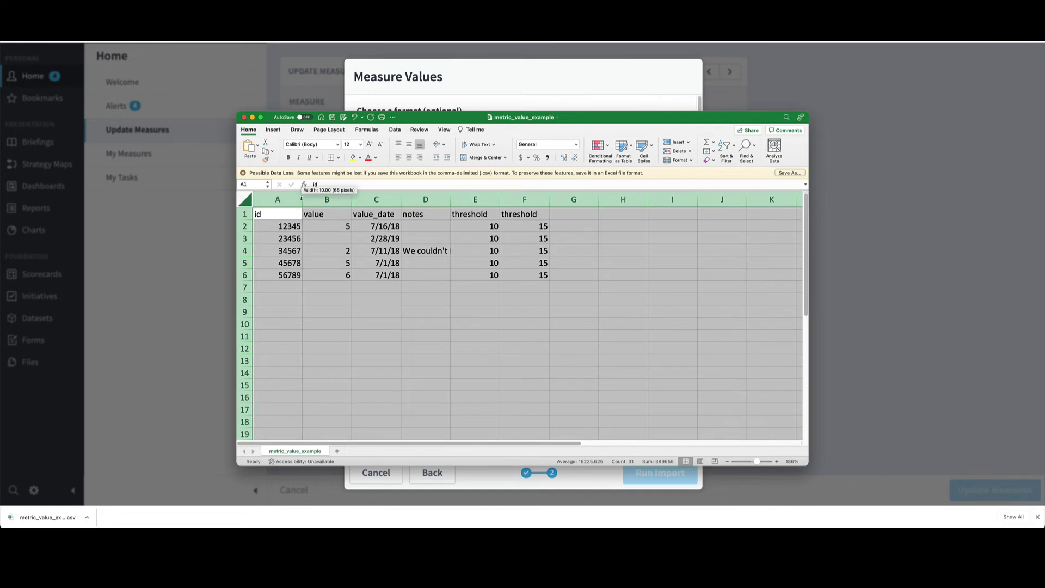
double_click(352, 199)
left_click(375, 322)
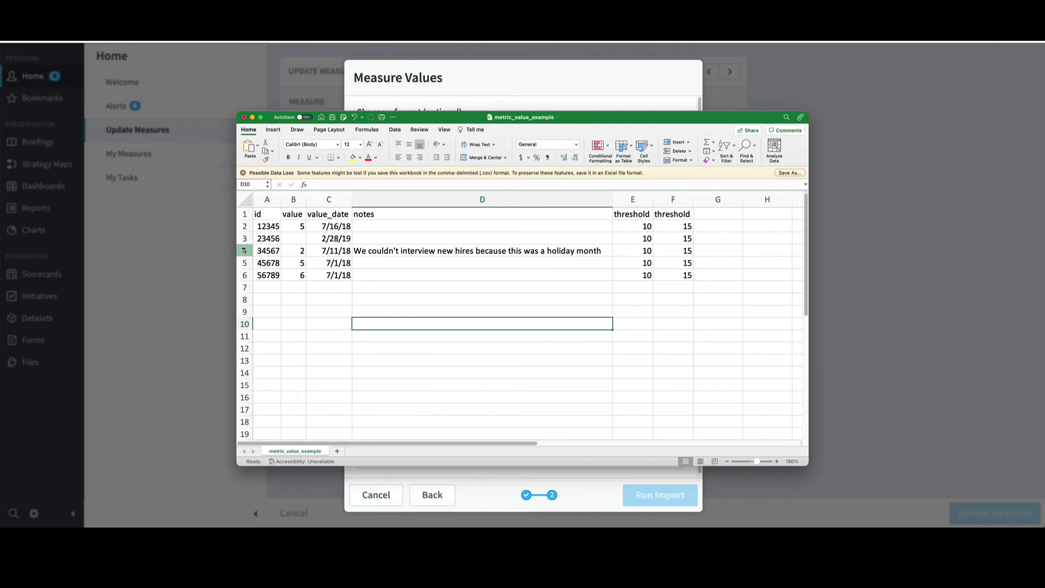
- Delete example rows 3 to 6, keeping only the header and the first data row
left_click(244, 239)
left_click_drag(244, 239, 245, 275)
right_click(278, 262)
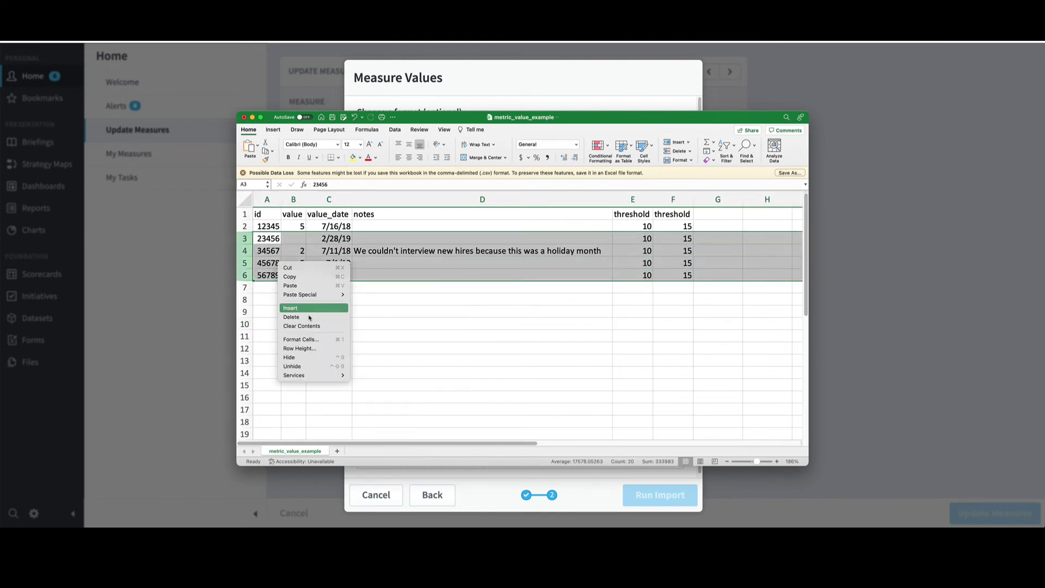
left_click(292, 317)
- Fill row 2 with id 2286, value 75000, value_date 8/1/22, and thresholds 50000 and 70000
key("Up")
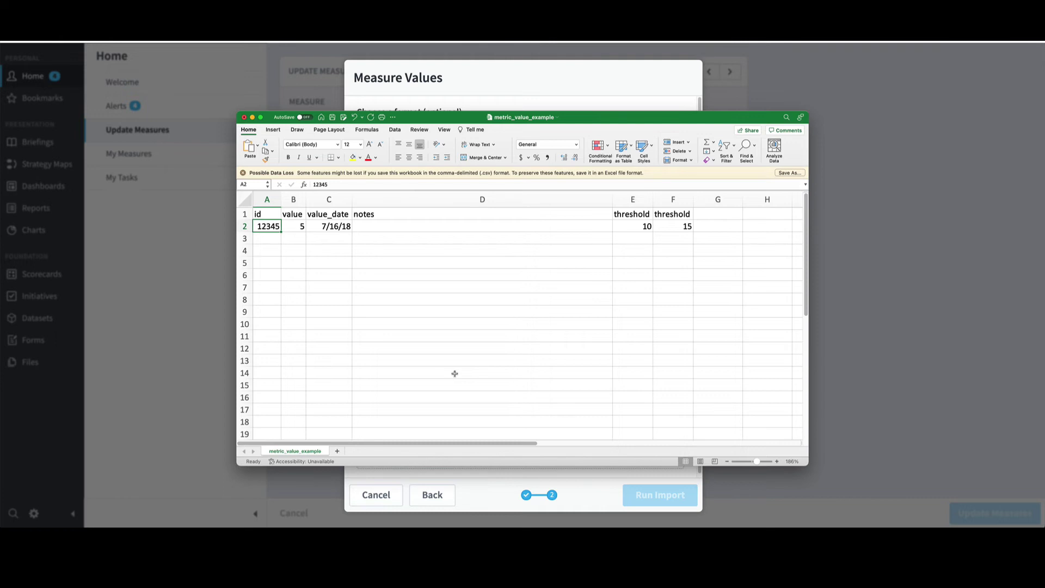
type("2286")
key("Tab")
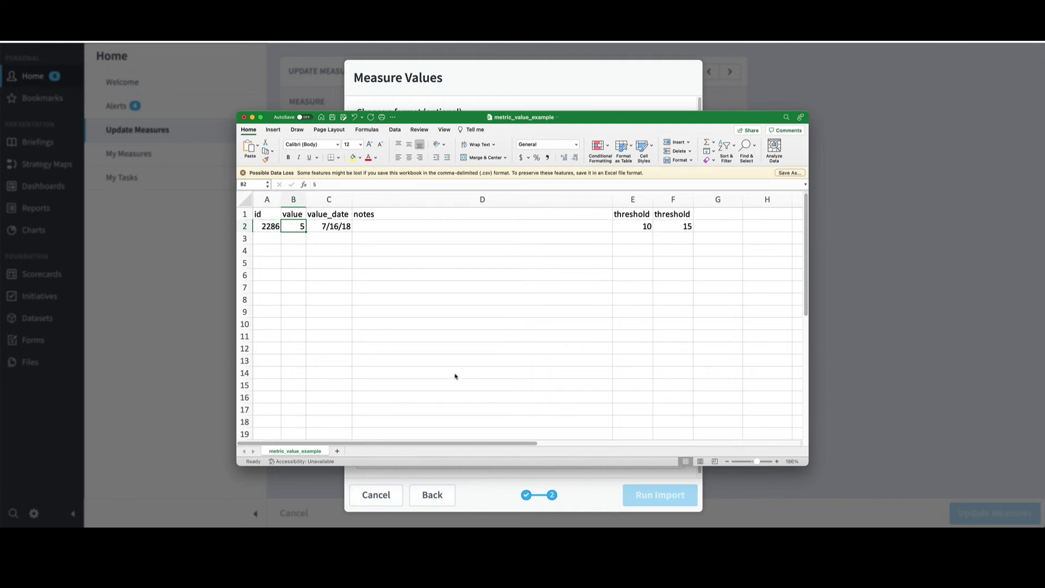
type("75000")
key("Tab")
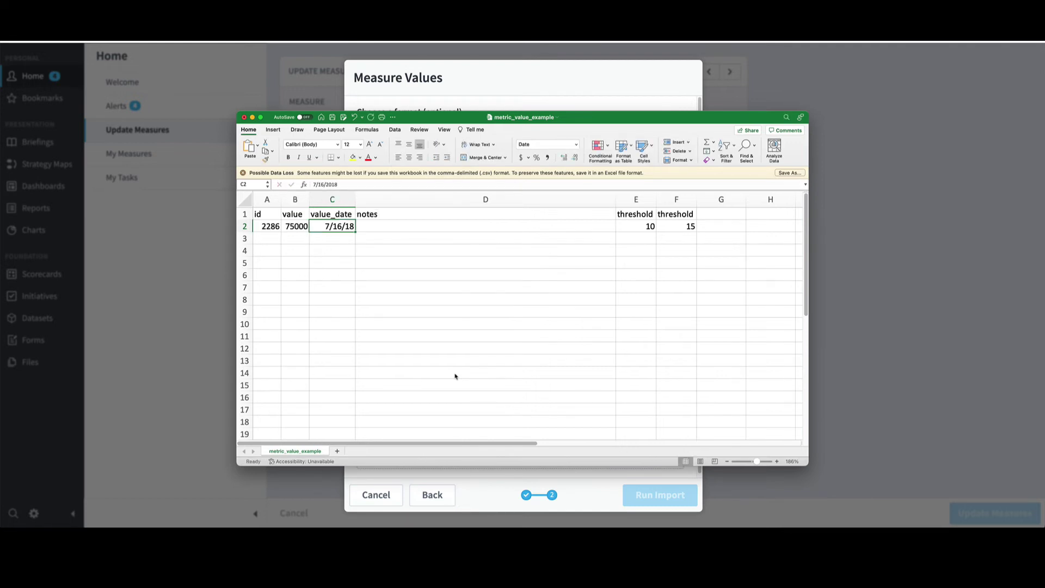
type("8/1")
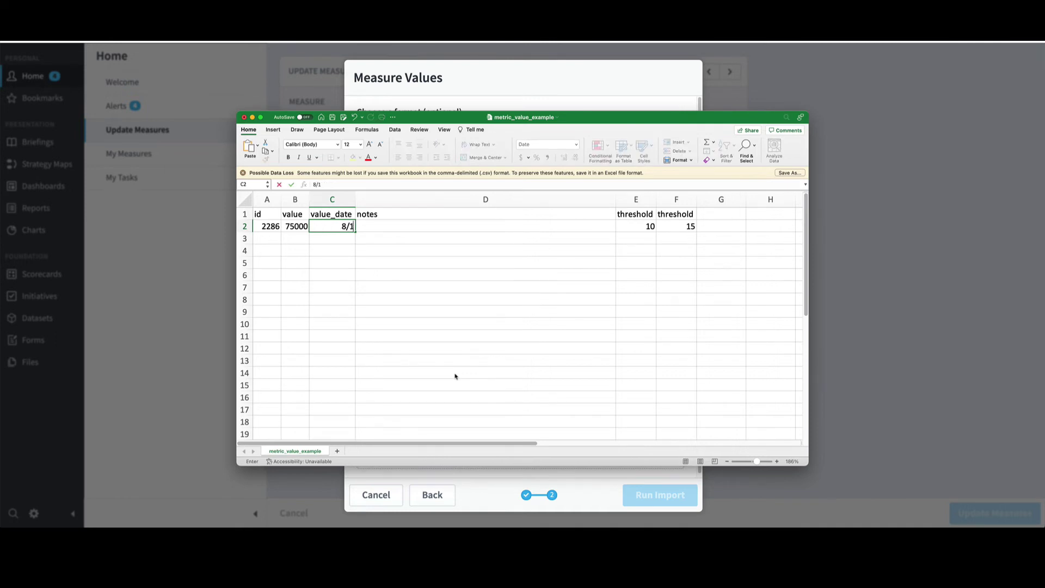
type("/22")
left_click(628, 226)
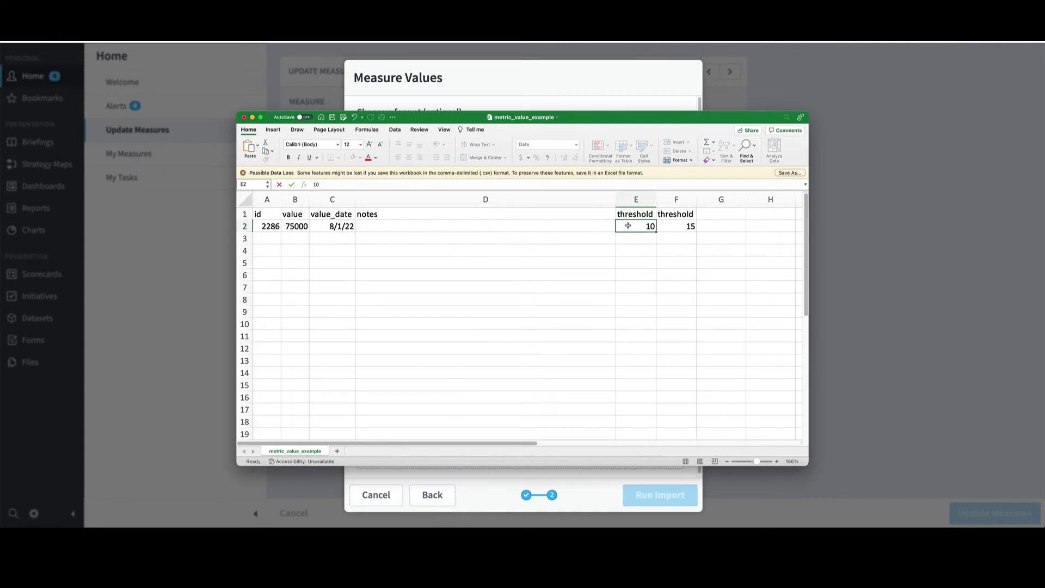
type("50000")
key("Tab")
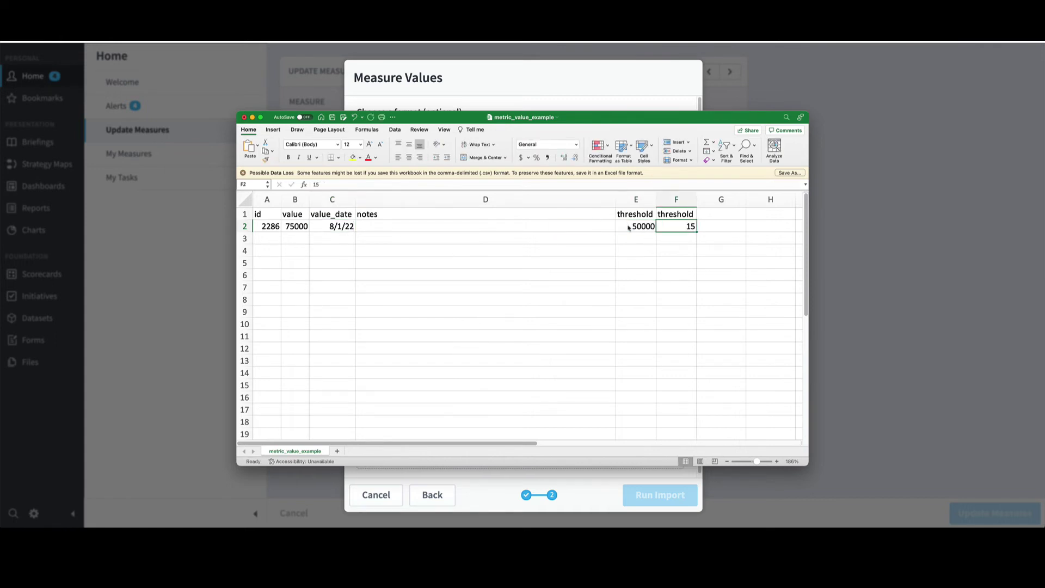
type("70000")
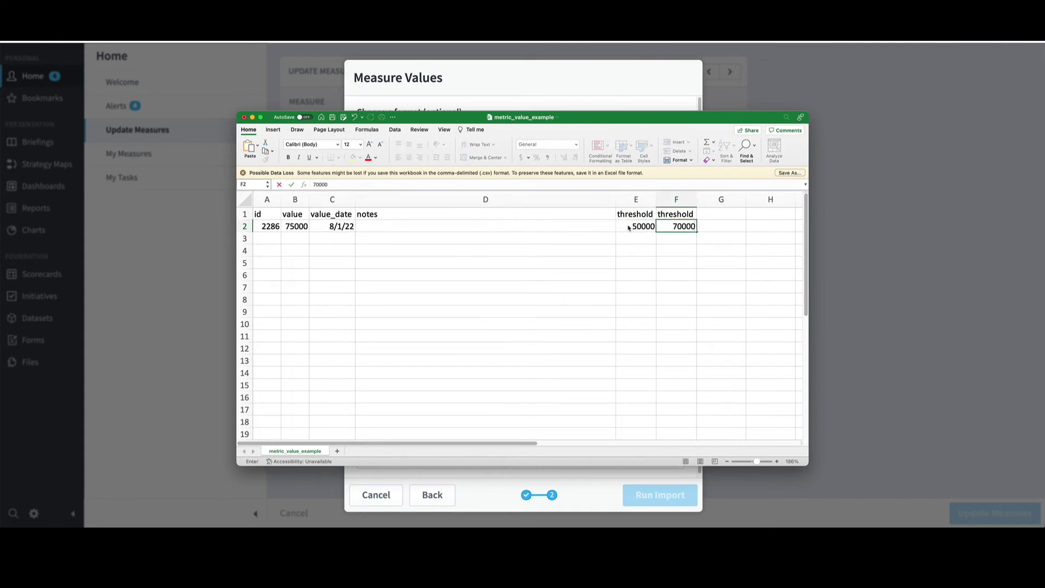
left_click(586, 272)
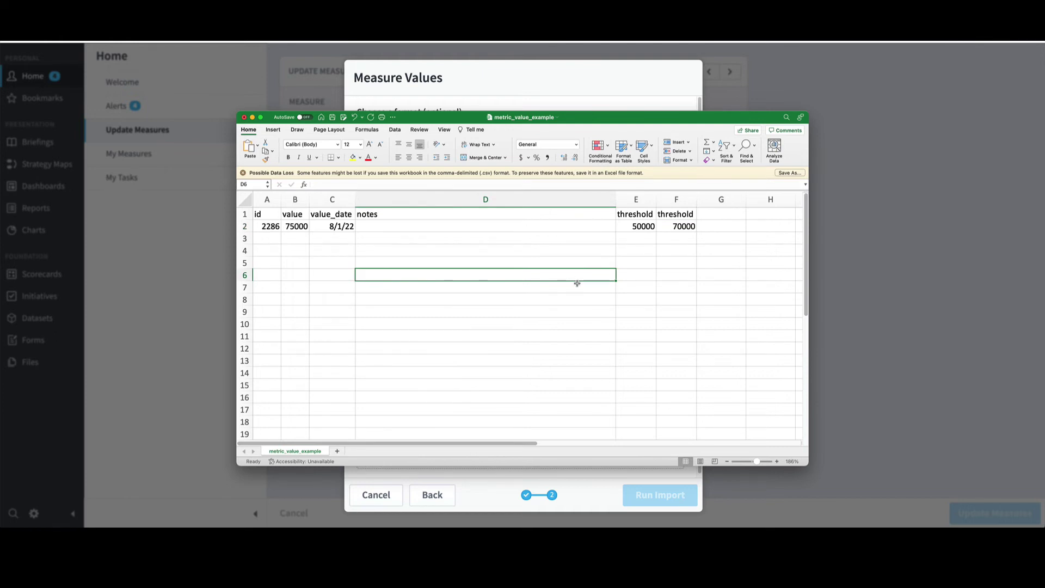
- Copy the completed data row 2 into row 3
left_click(248, 226)
right_click(275, 225)
left_click(269, 241)
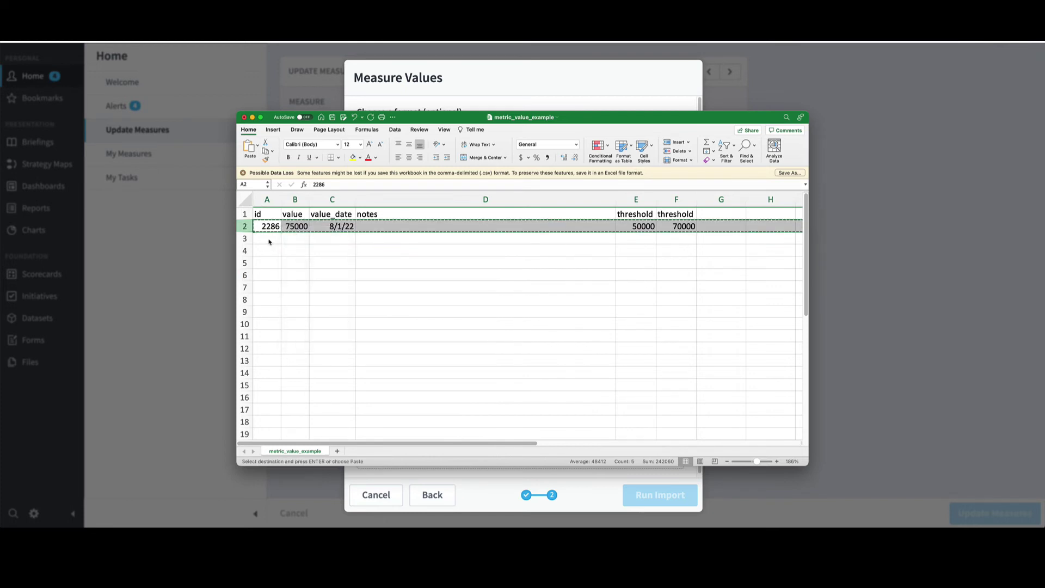
right_click(269, 241)
left_click(297, 242)
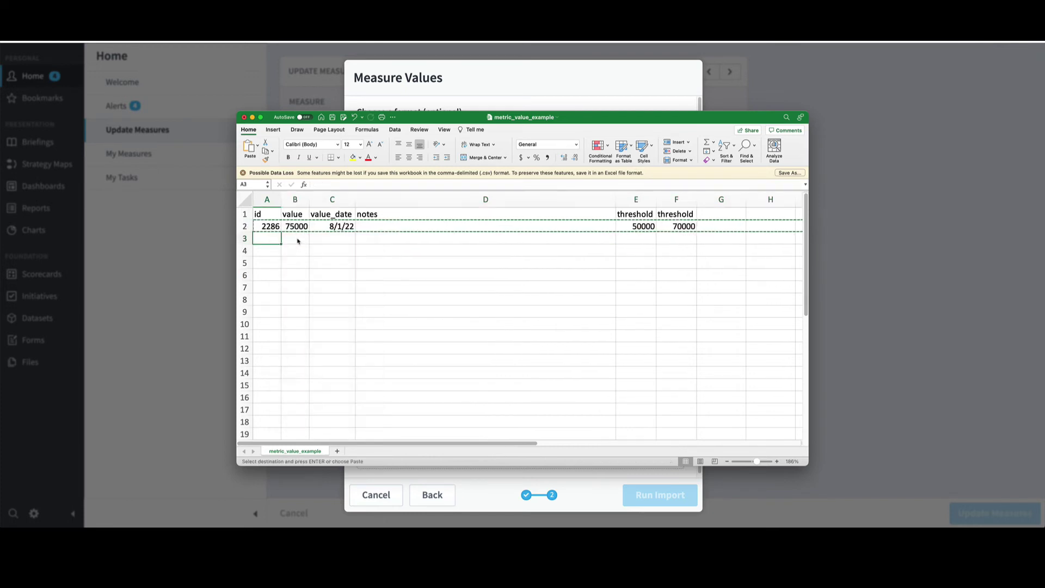
- In row 3, set the value to 70000 and the value_date to 9/1/22
left_click(299, 238)
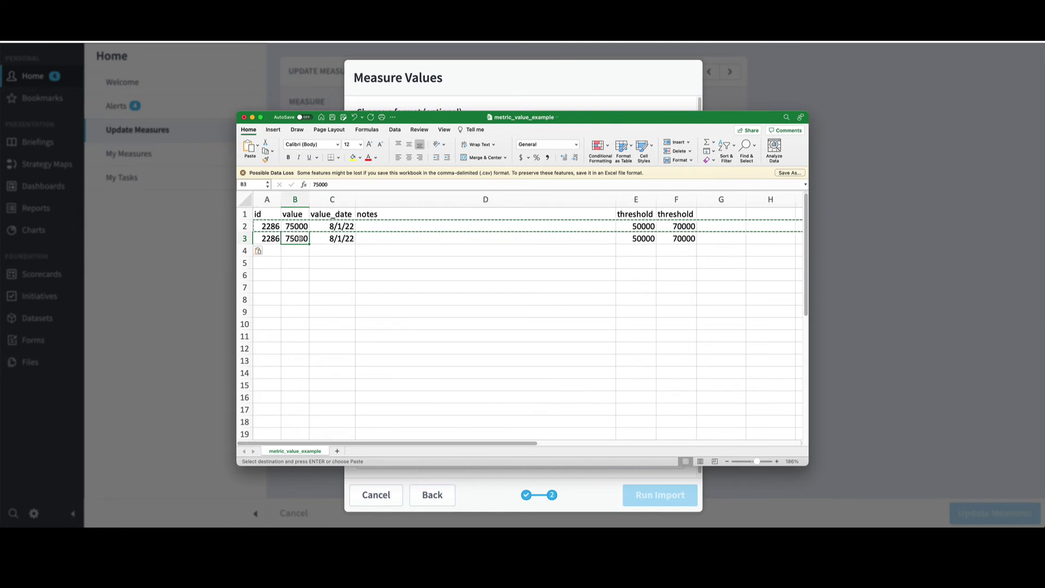
type("70000")
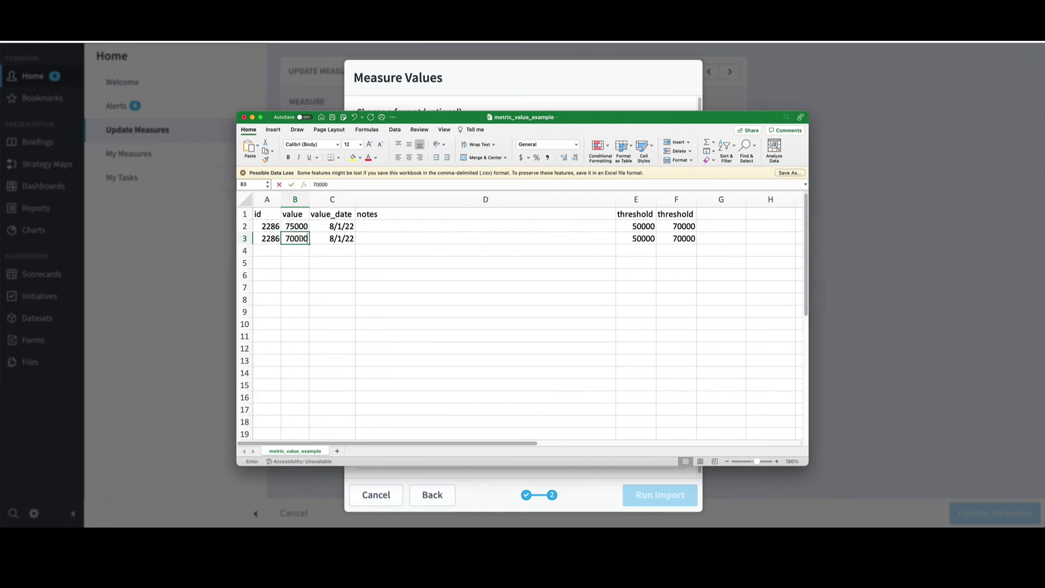
key("Tab")
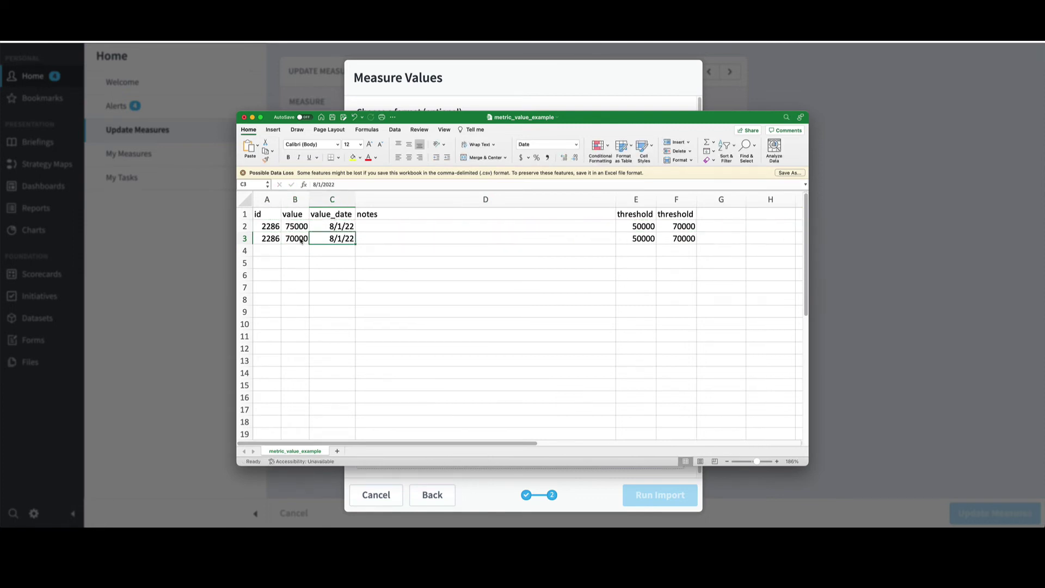
left_click(313, 184)
key("Delete")
type("9")
key("Return")
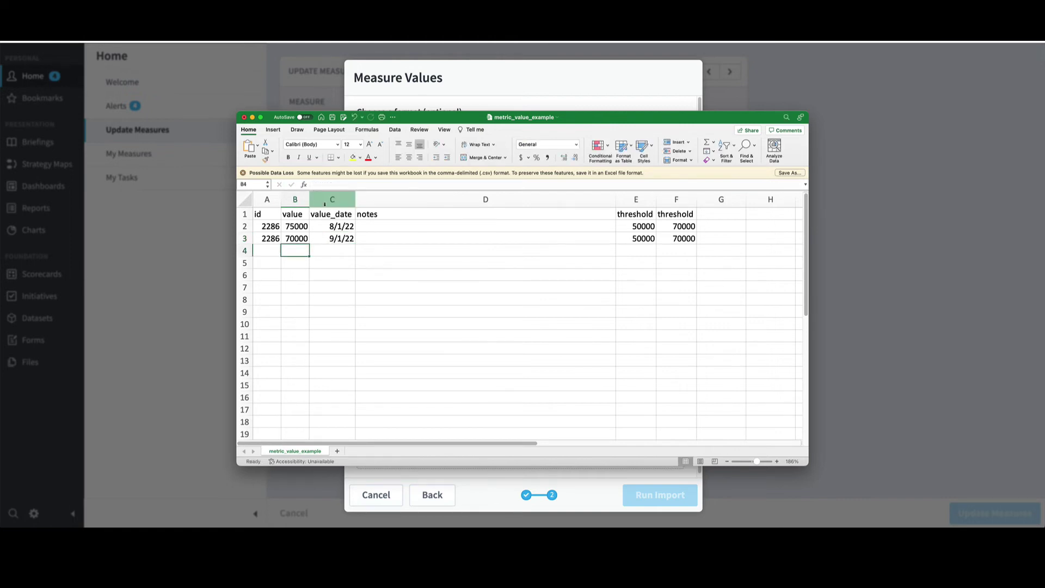
- Save and close the CSV, and upload metric_value_example.csv from Downloads as the Simple Import file
left_click(332, 117)
left_click(244, 117)
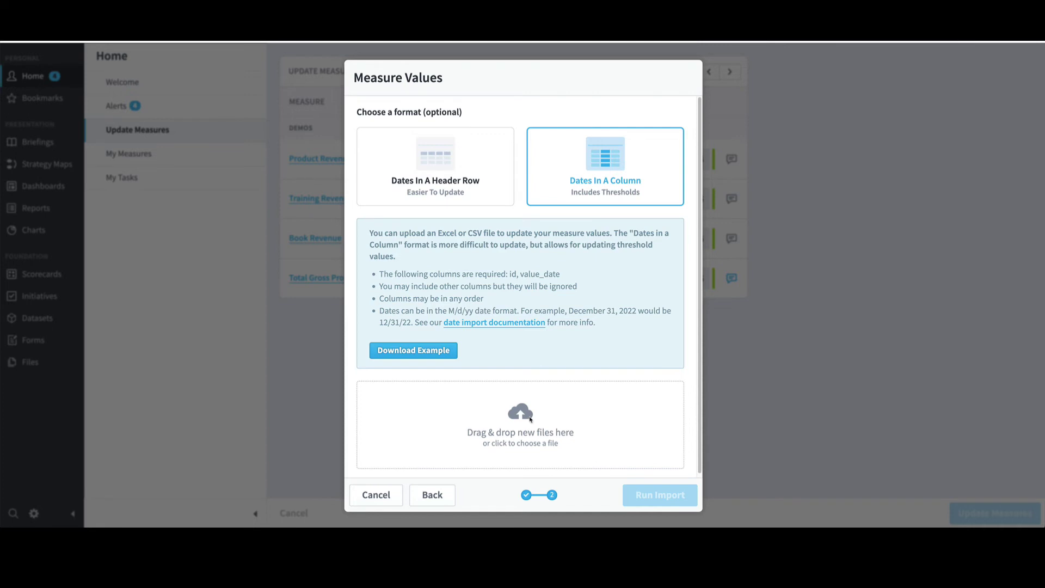
left_click(524, 413)
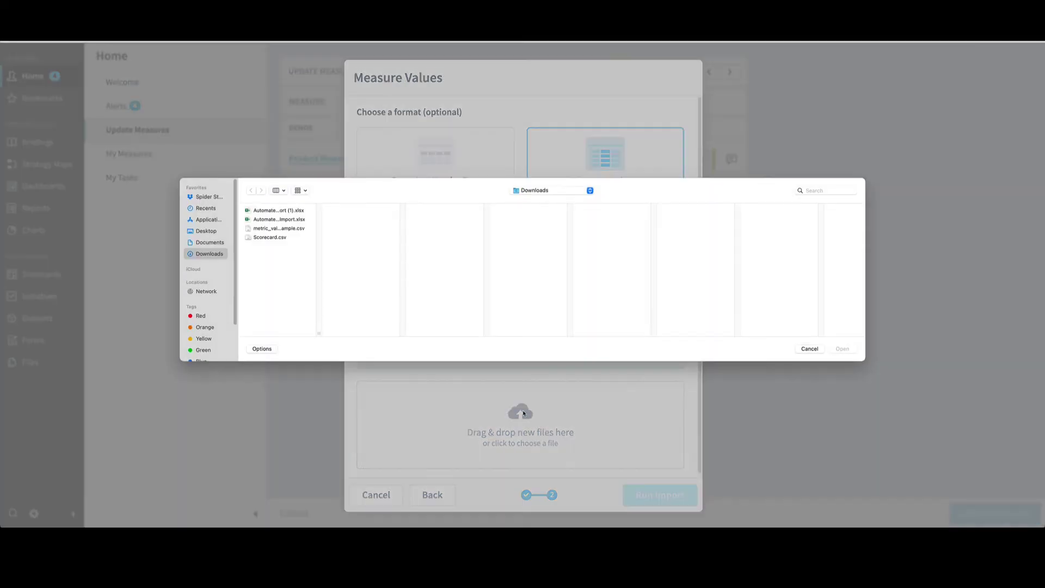
left_click(295, 229)
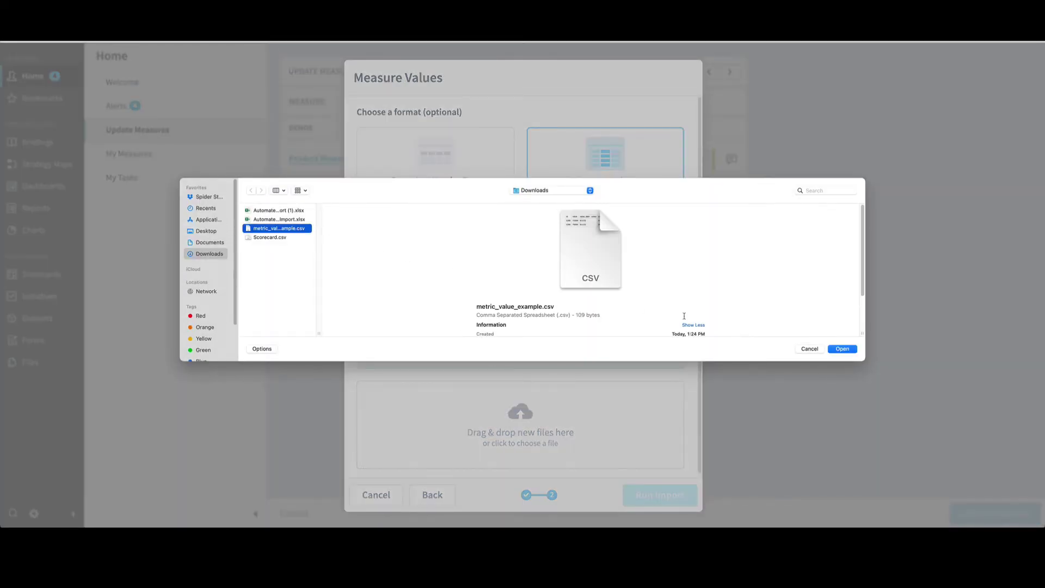
left_click(843, 349)
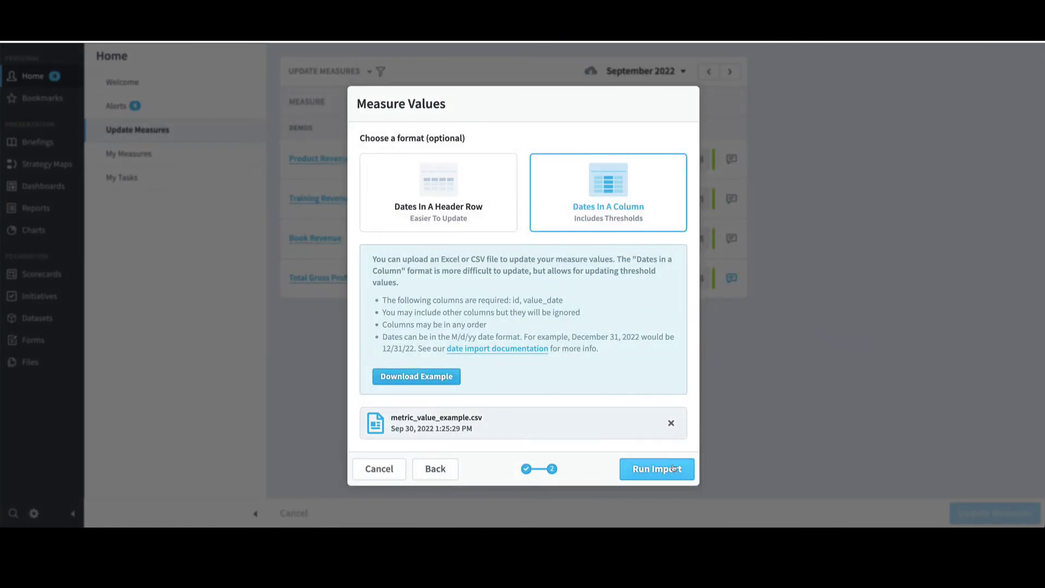
- Run the measure values import and open the Book Revenue measure under Financial > Increase Revenue in the scorecard
left_click(673, 469)
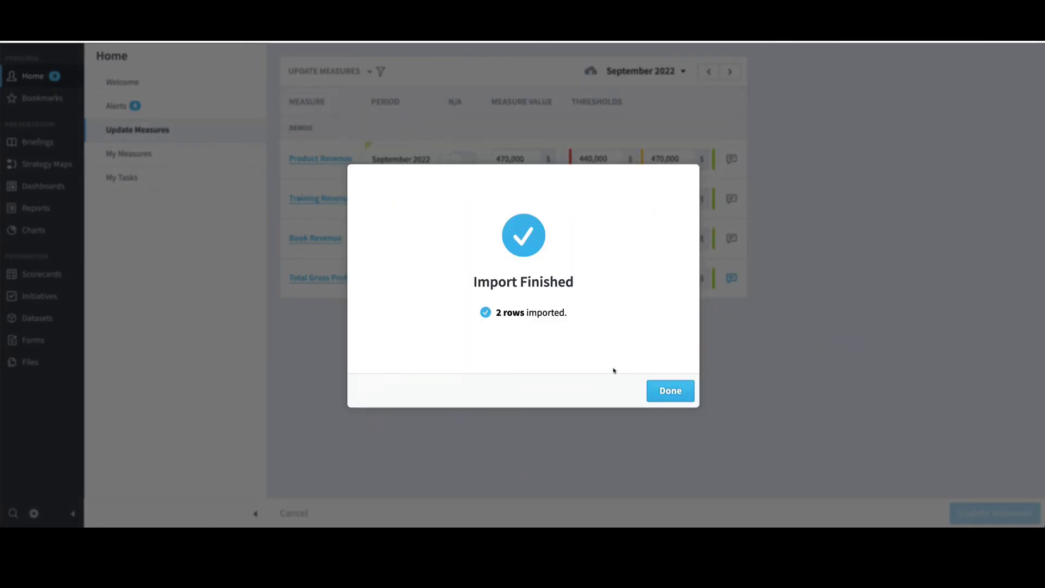
left_click(672, 391)
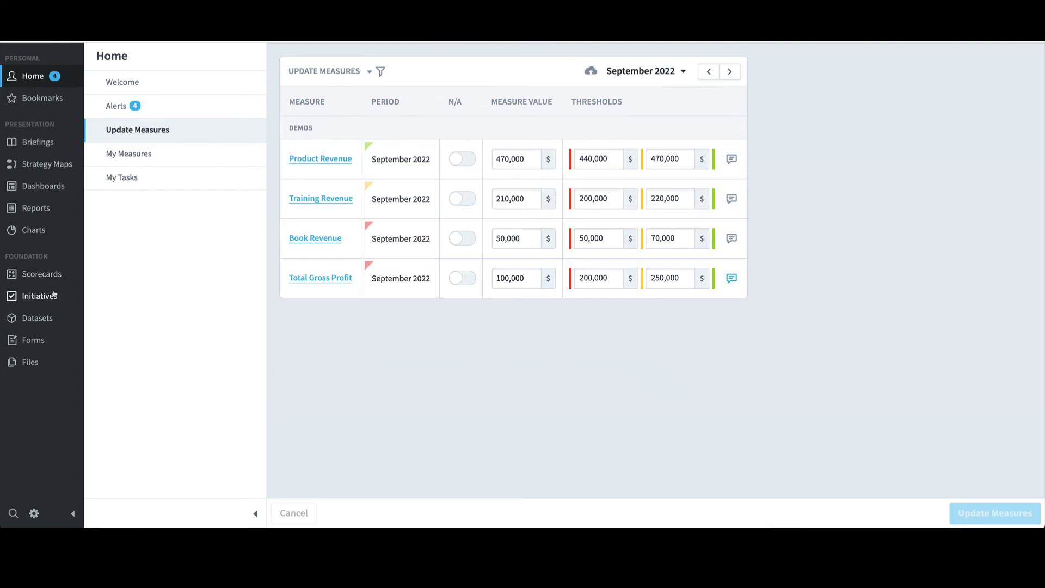
left_click(63, 270)
left_click(140, 168)
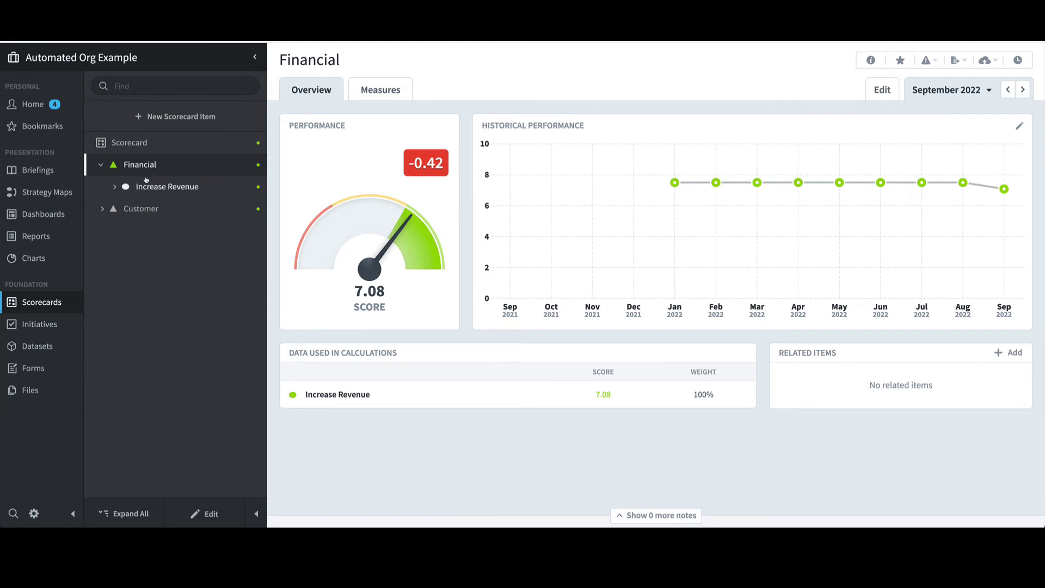
left_click(157, 186)
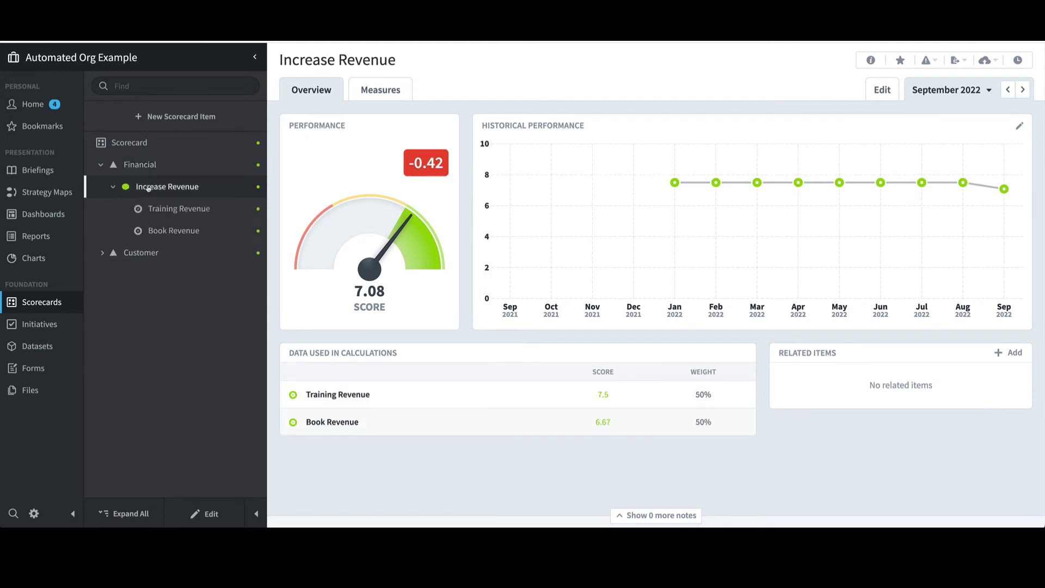
left_click(167, 230)
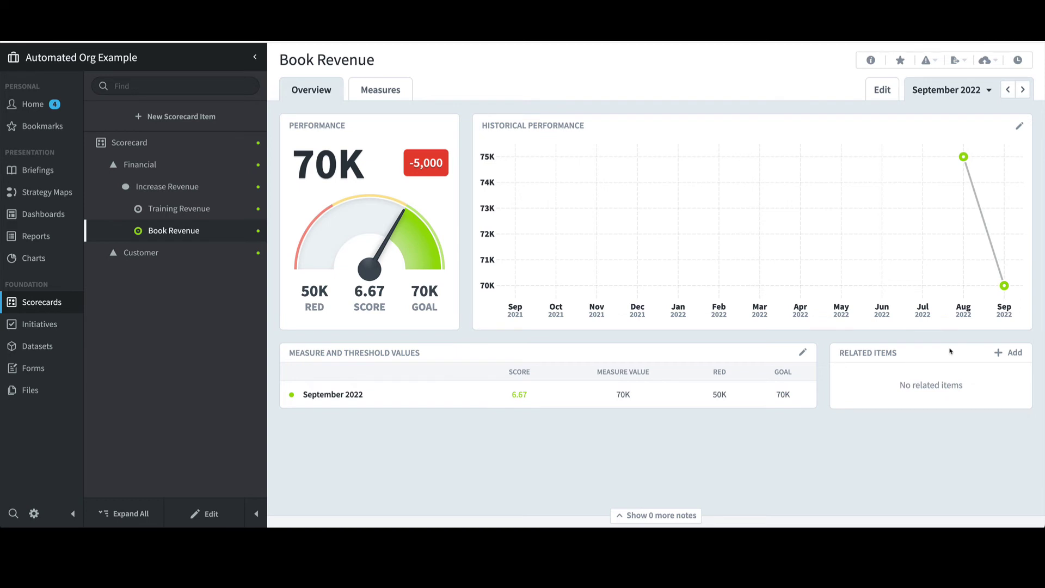
- Start an initiative items import from an uploaded file, and download and open its example CSV
left_click(53, 325)
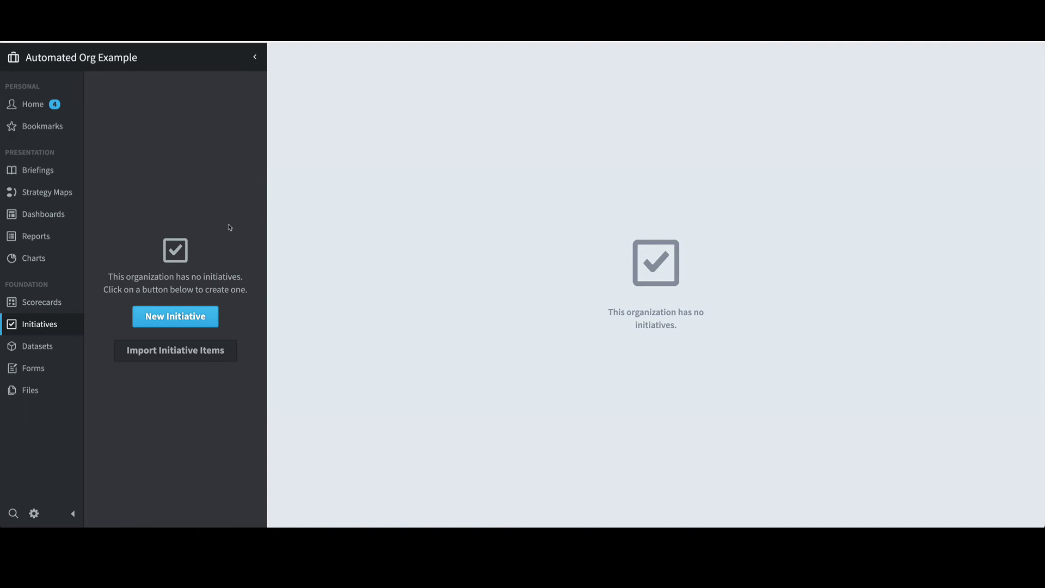
left_click(226, 351)
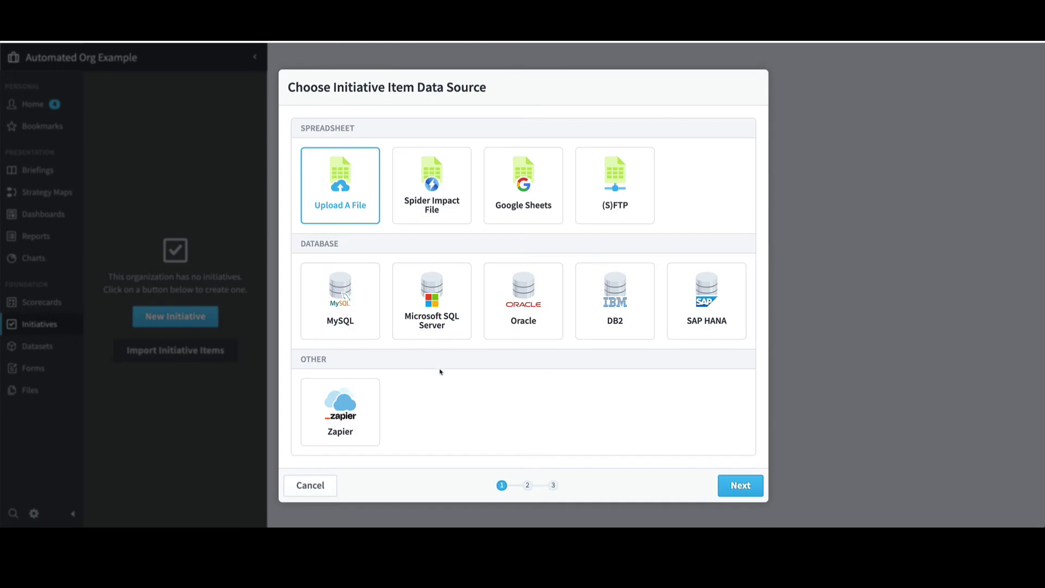
left_click(759, 485)
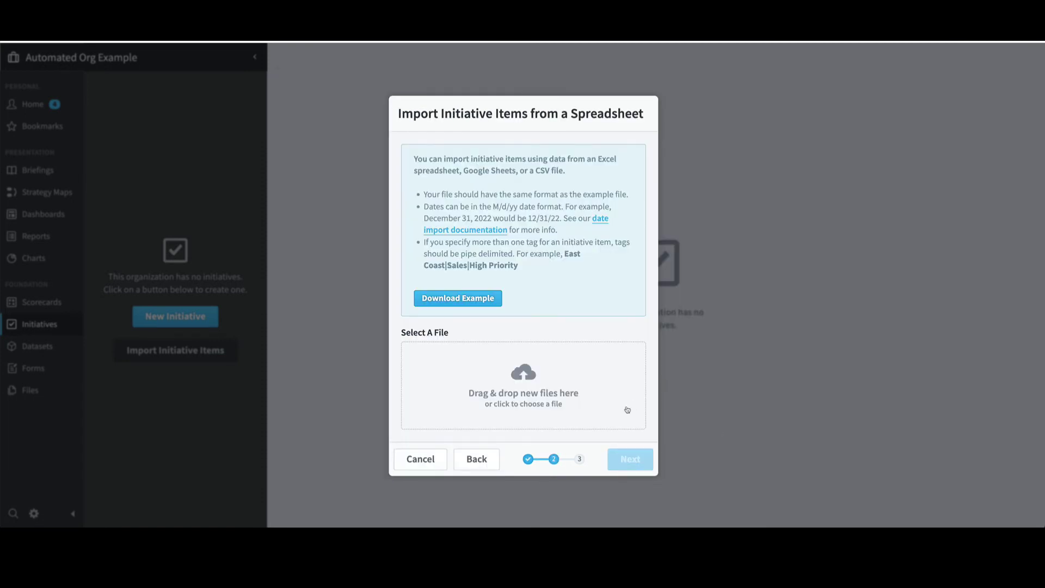
left_click(478, 303)
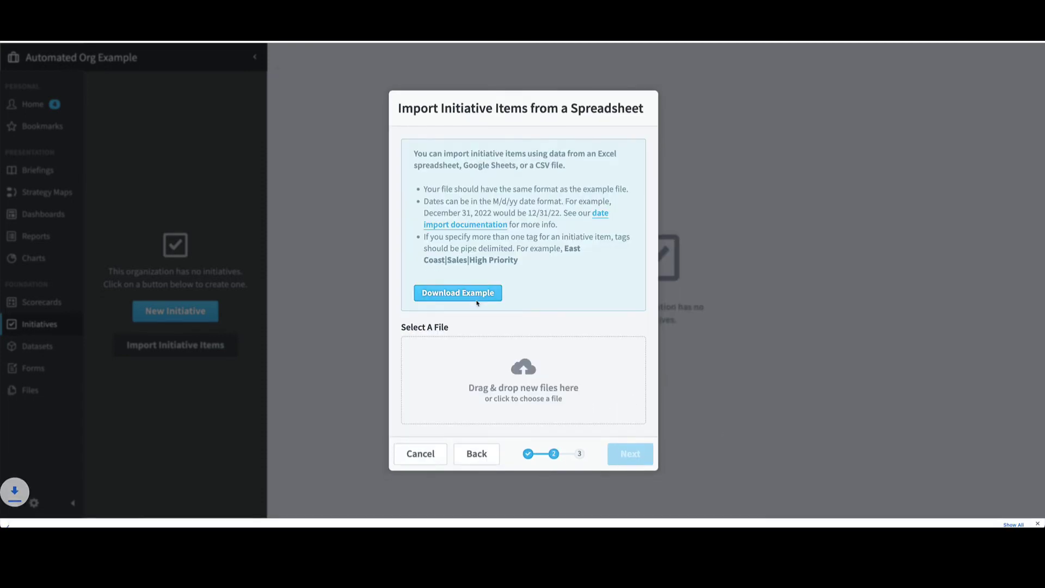
left_click(92, 518)
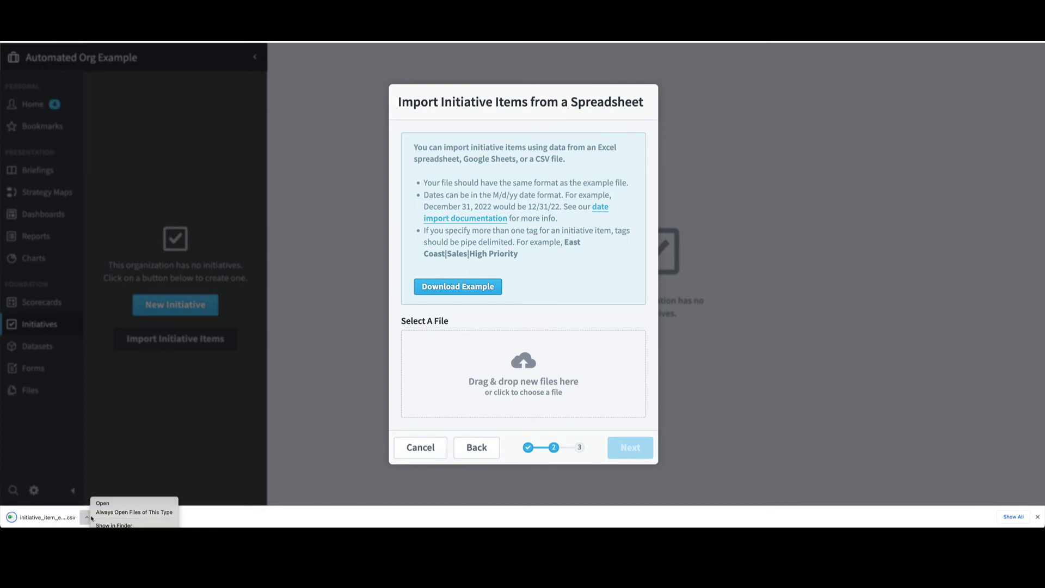
left_click(109, 502)
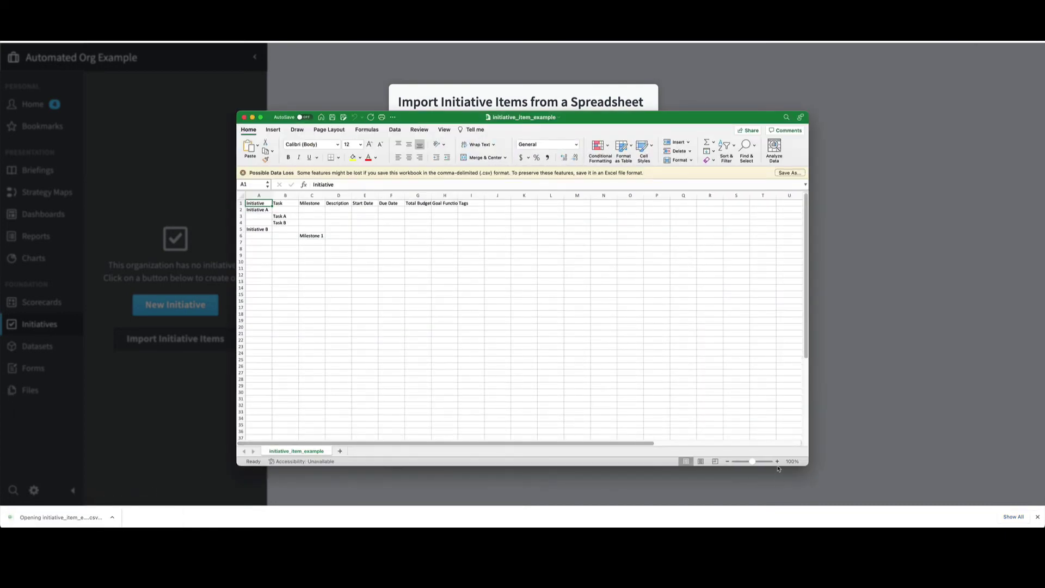
- Enlarge the sheet view and auto-fit all column widths to their contents
left_click_drag(752, 461, 754, 461)
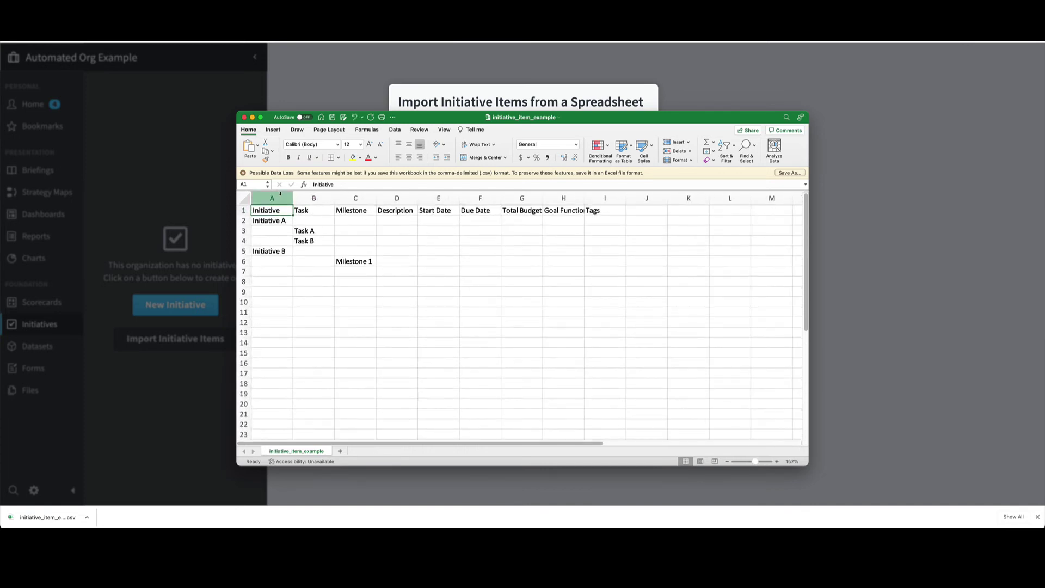
left_click(245, 198)
left_click_drag(293, 198, 293, 197)
double_click(293, 198)
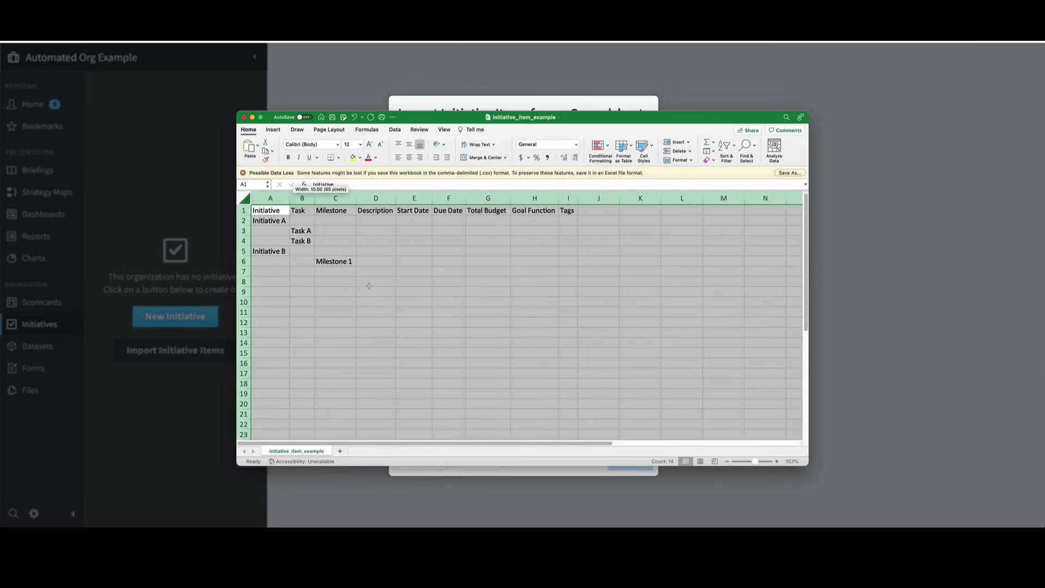
left_click(376, 290)
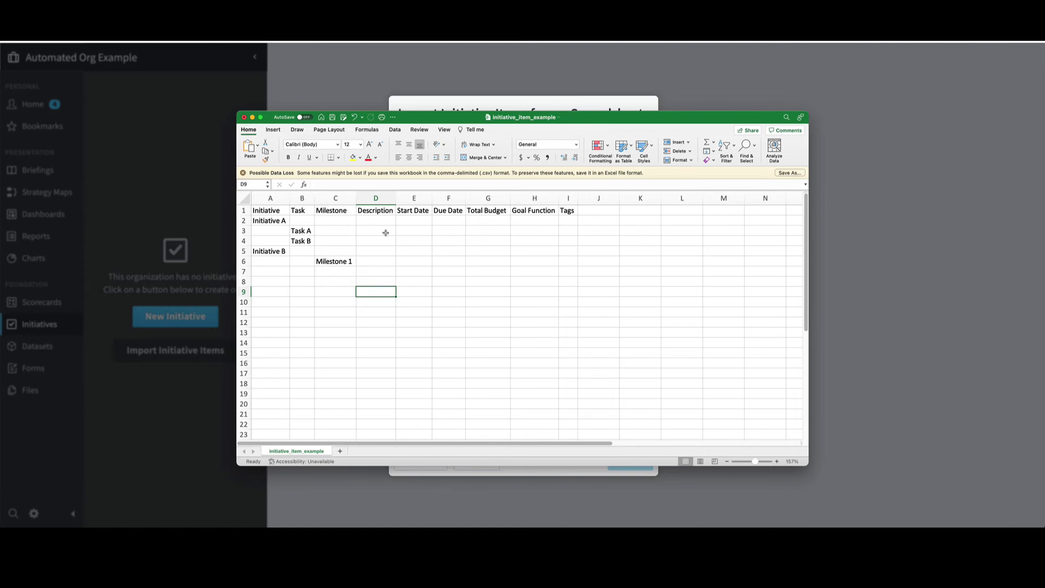
- Give Task A a start date of 1/1/22, a due date of 12/31/22, and a total budget of 5000
left_click(423, 232)
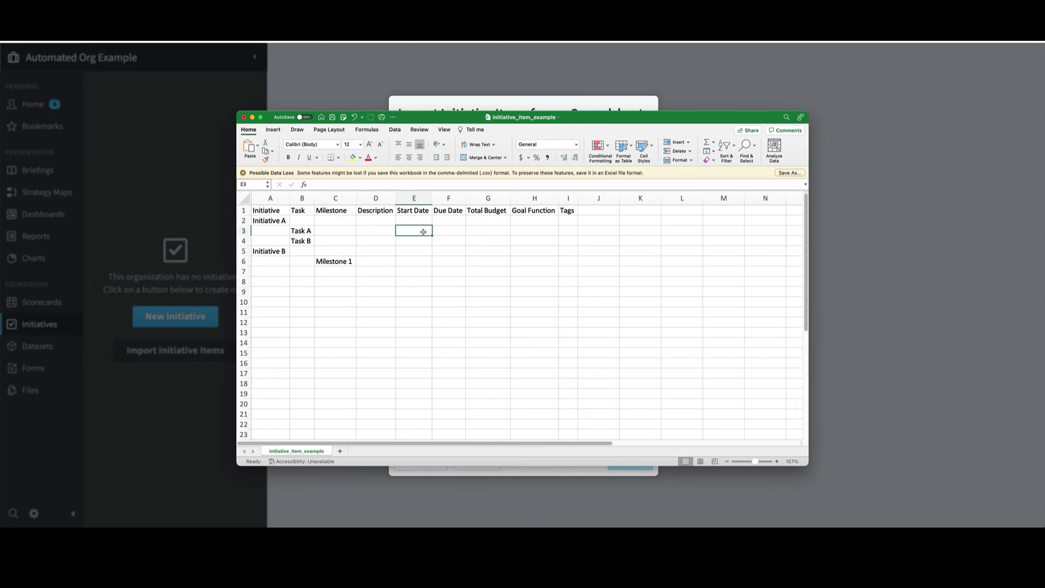
type("1/1/22")
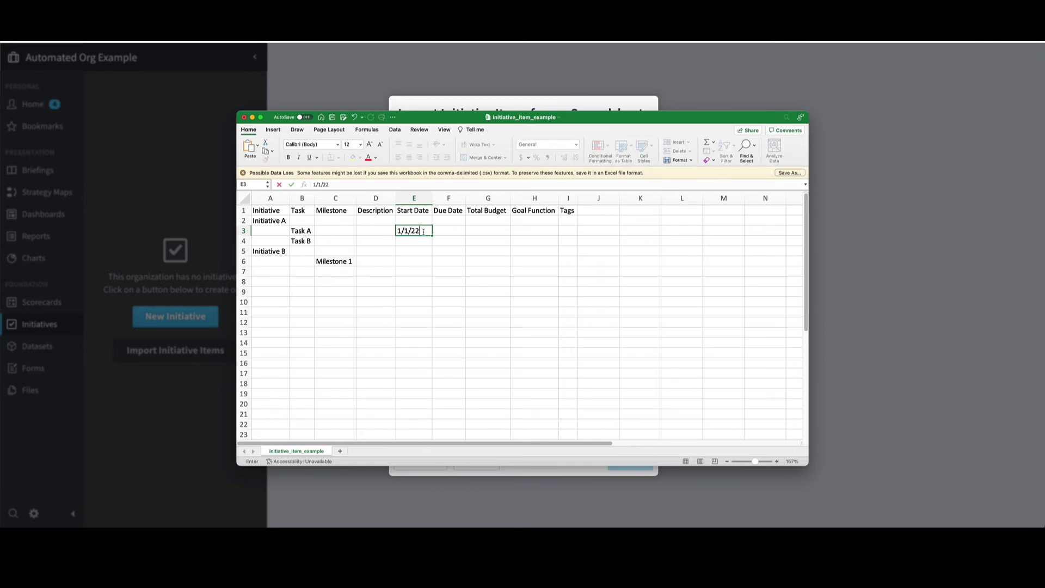
key("Tab")
type("12")
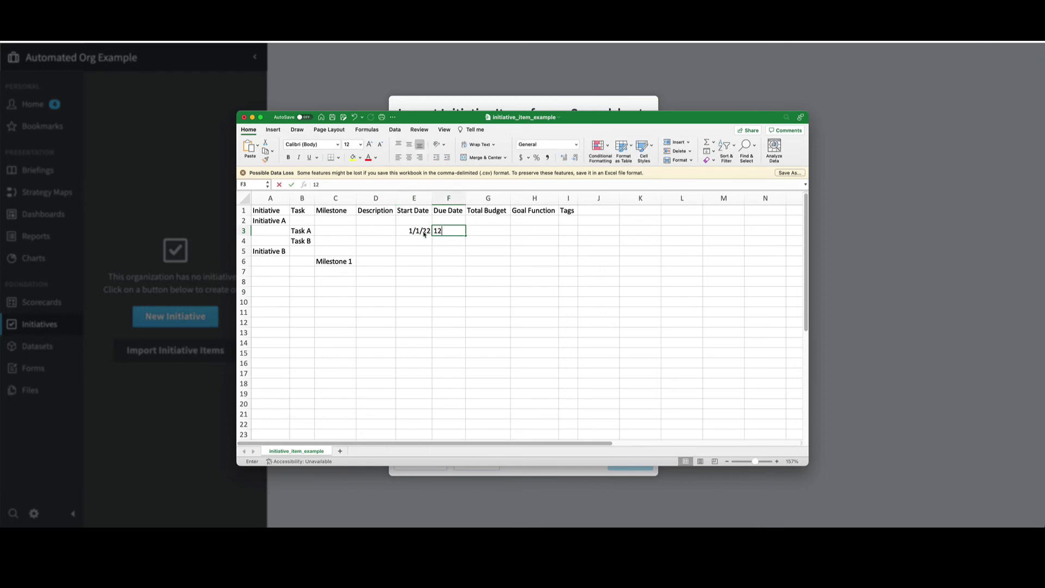
type("/31/22")
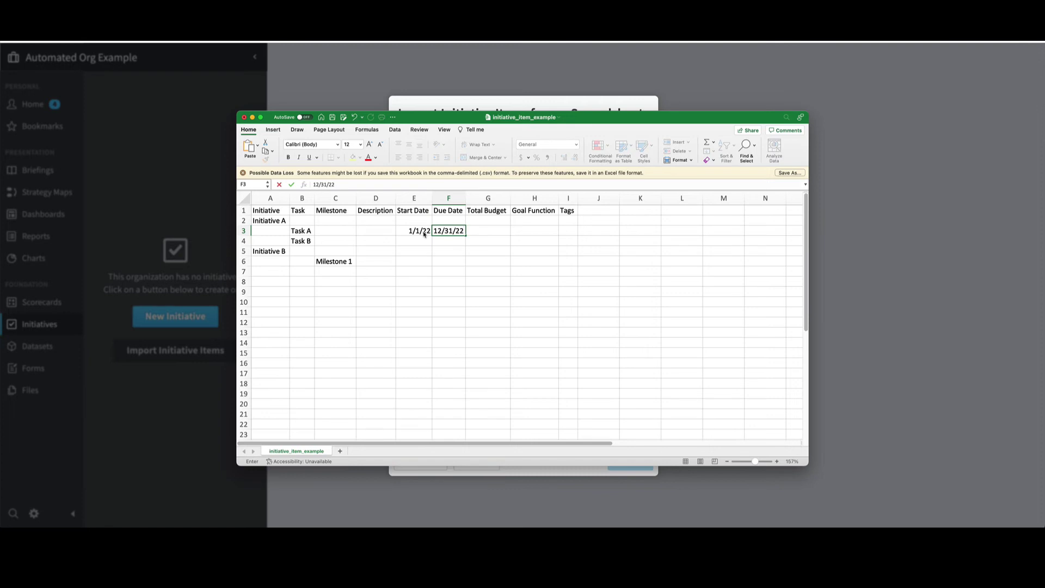
key("Tab")
type("5000")
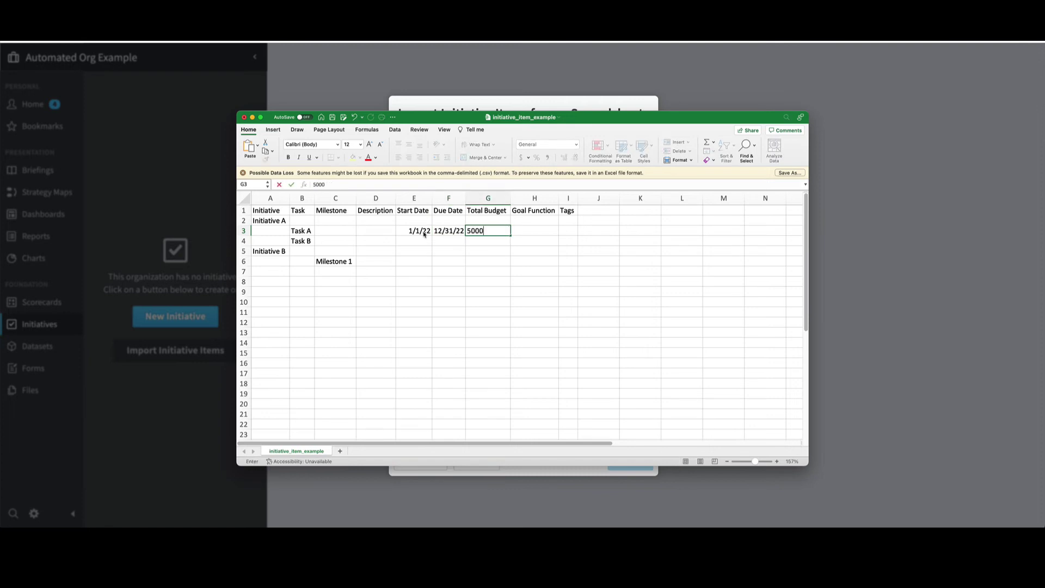
key("Return")
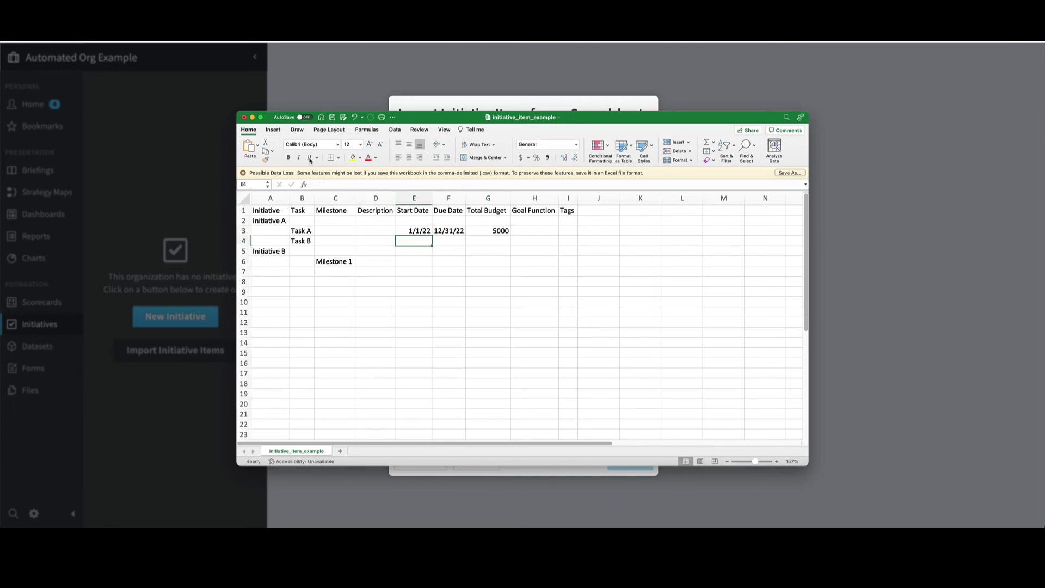
- Save the CSV and upload initiative_item_example.csv from Downloads as the initiative items file
left_click(332, 117)
left_click(435, 109)
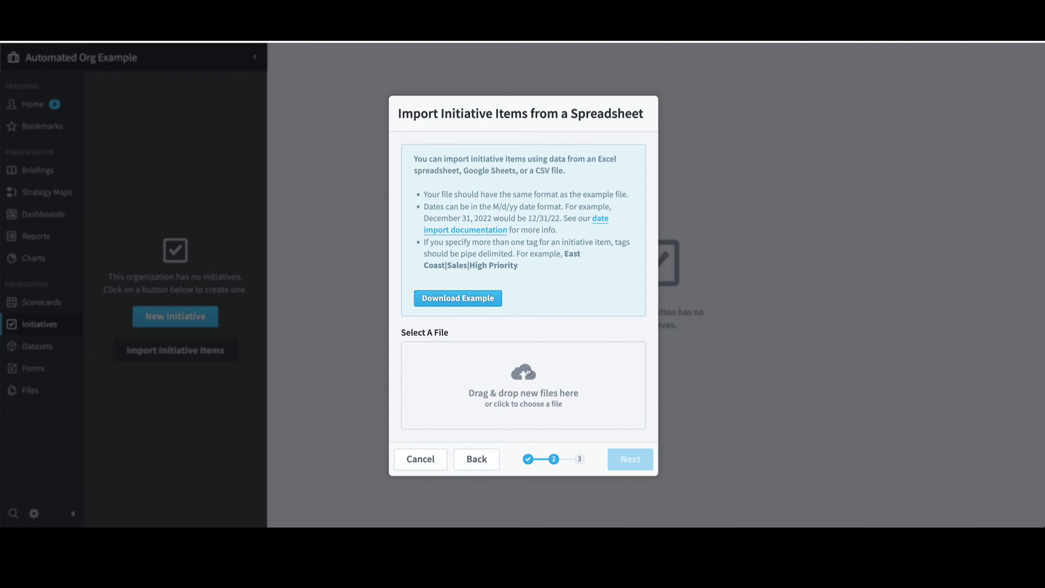
left_click(530, 373)
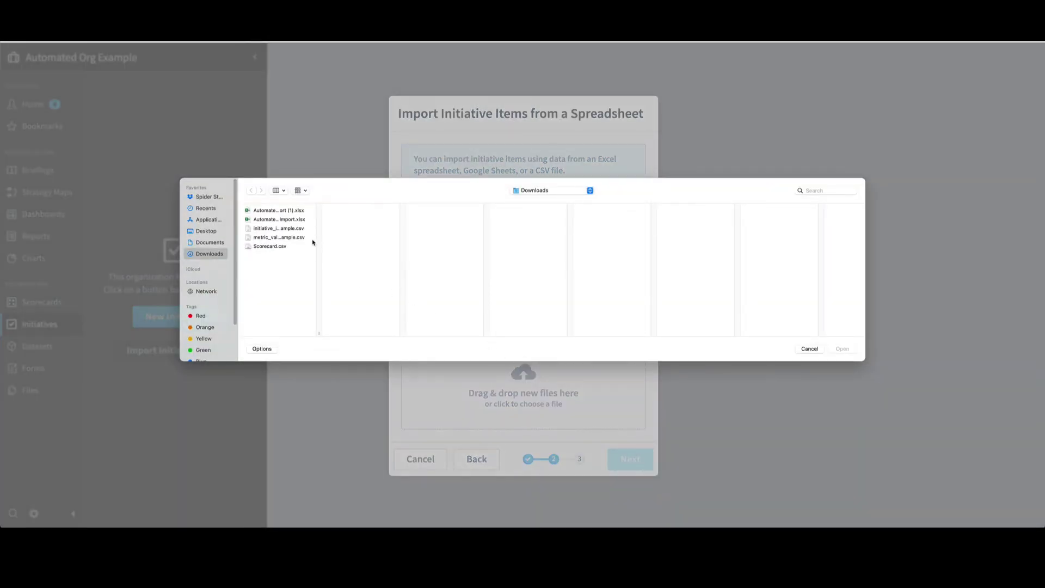
left_click(292, 229)
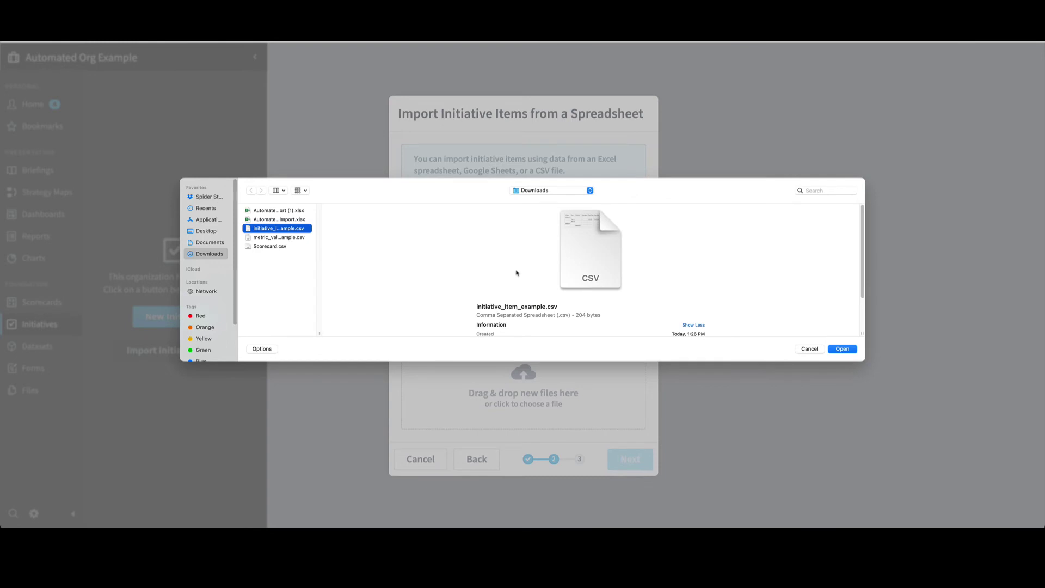
left_click(846, 349)
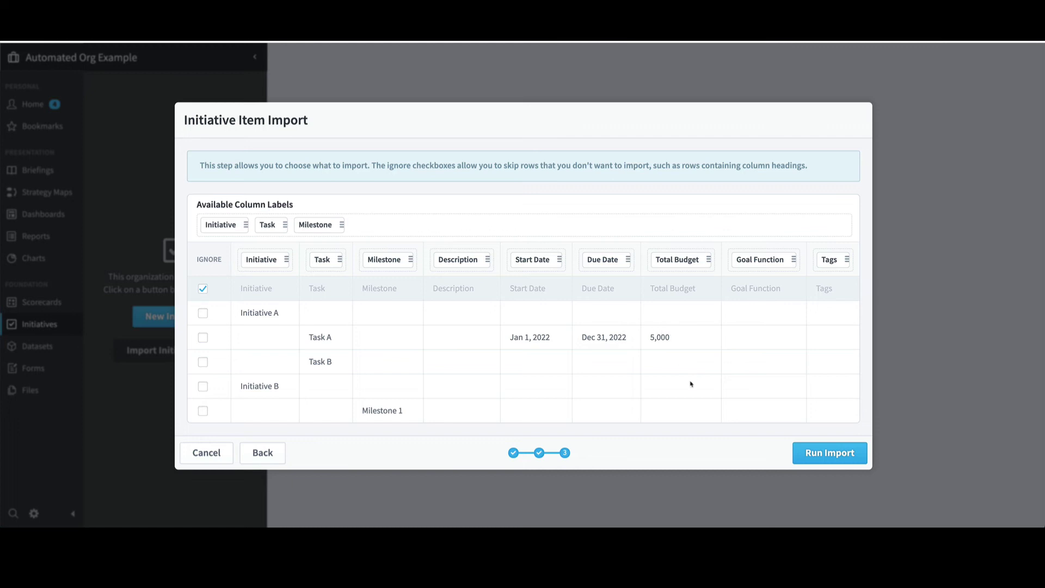
- Run the initiative item import, and open the imported Task A with Initiative B expanded
left_click(803, 448)
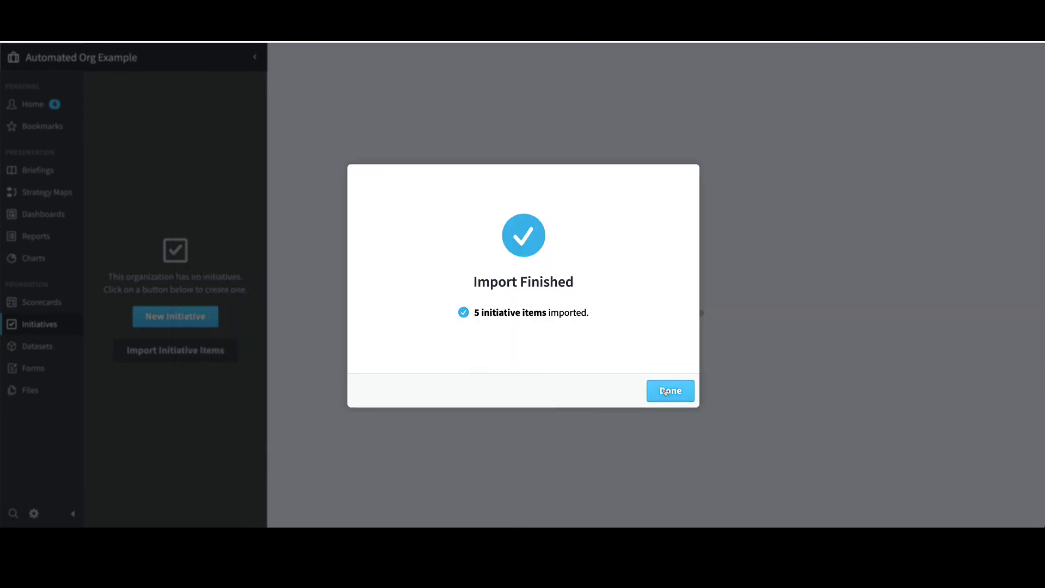
left_click(666, 392)
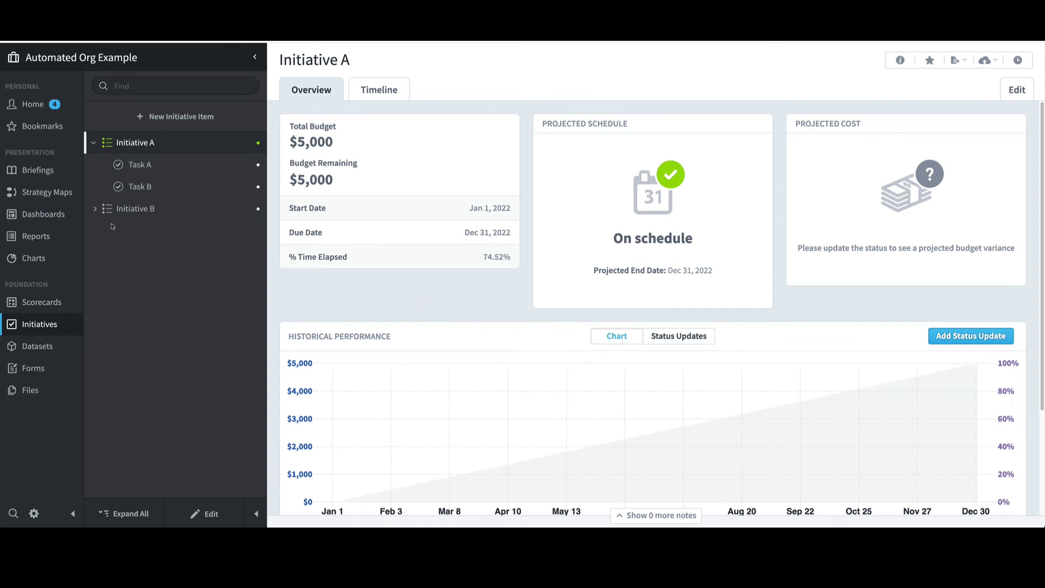
left_click(94, 210)
left_click(140, 165)
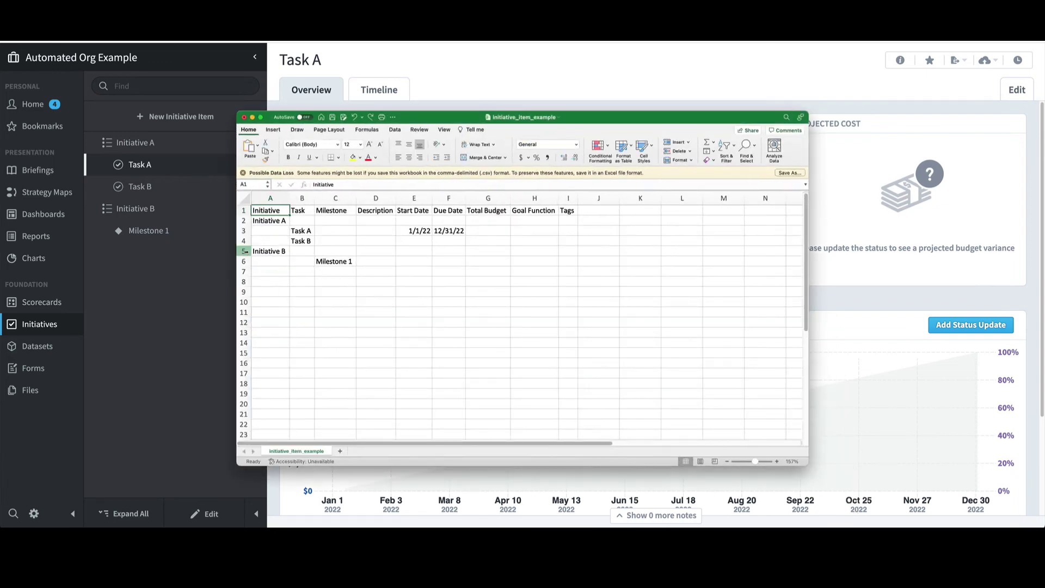
- In the initiative_item_example sheet, delete the rows for Initiative B, Milestone 1, and Initiative A
left_click_drag(244, 251, 244, 263)
right_click(271, 259)
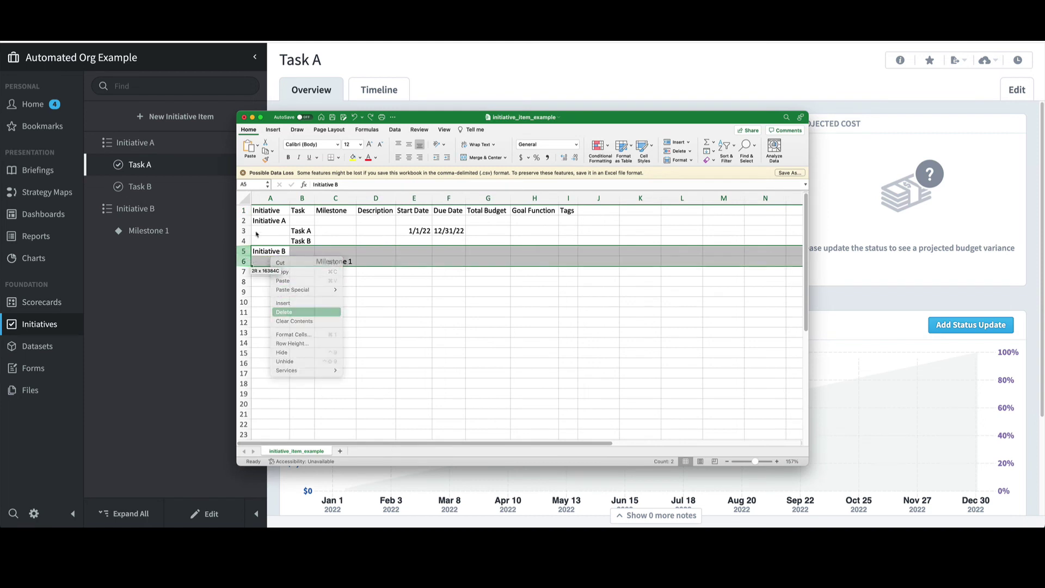
left_click(284, 312)
left_click(244, 220)
right_click(261, 221)
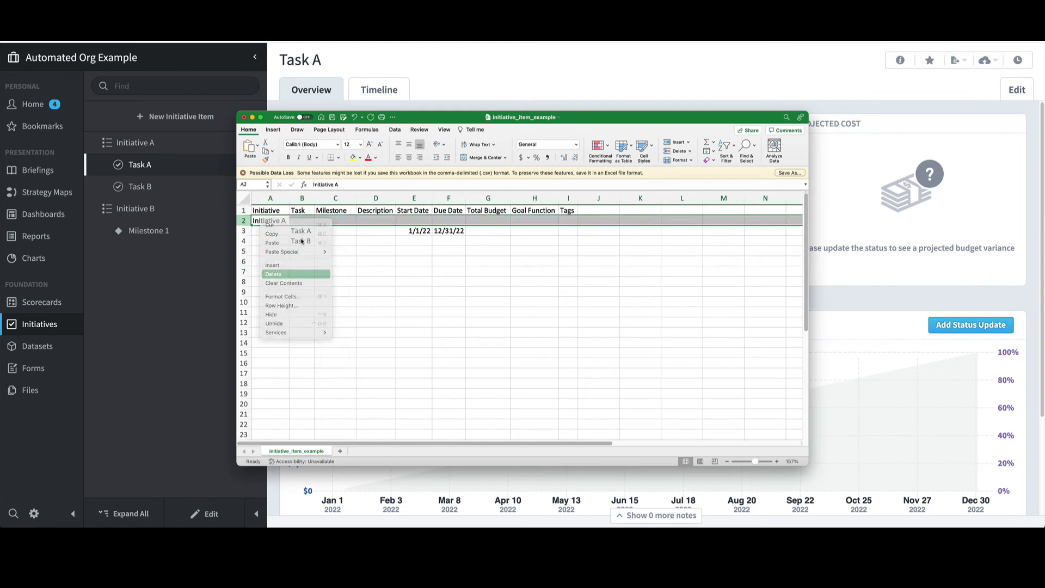
left_click(283, 274)
- Rename Task A in B2 as Task C and Task B in B3 as Task D
left_click(301, 221)
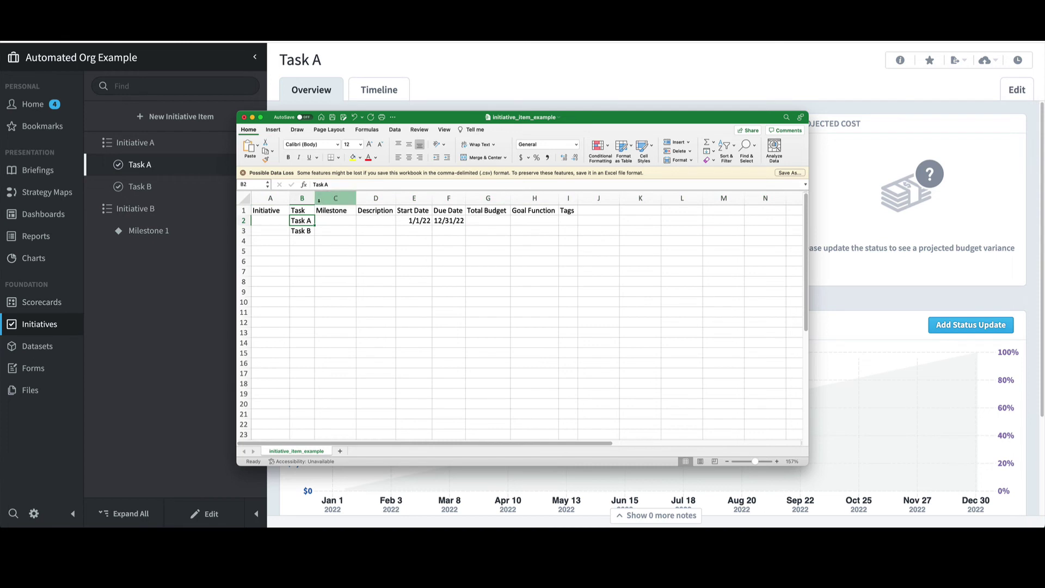
left_click(333, 186)
key("BackSpace")
type("C")
key("Return")
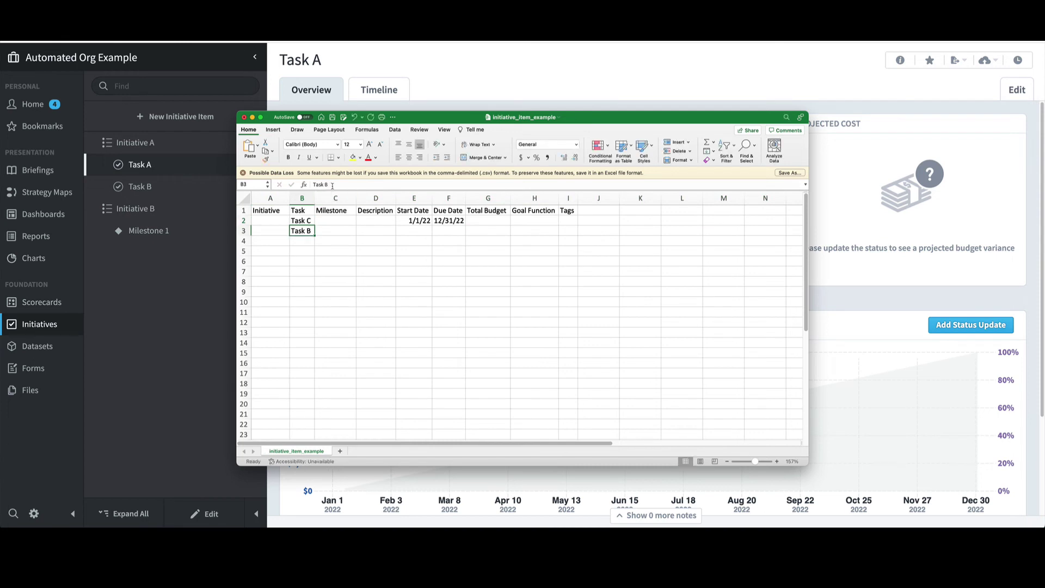
left_click(333, 185)
key("BackSpace")
type("D")
key("Return")
- Add Task E in B4, and save and close the CSV
type("Ta")
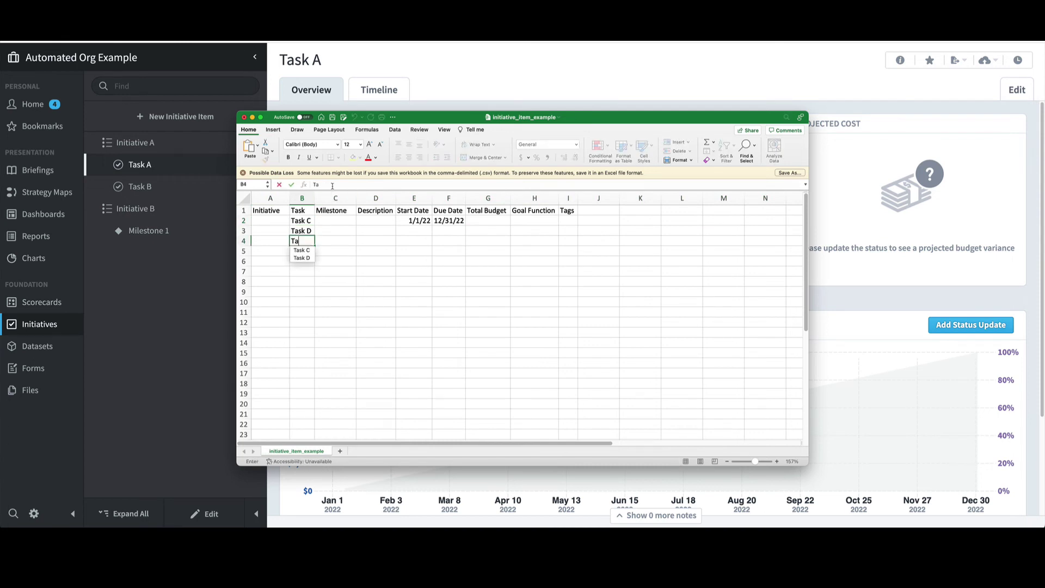
type("sk E")
key("Return")
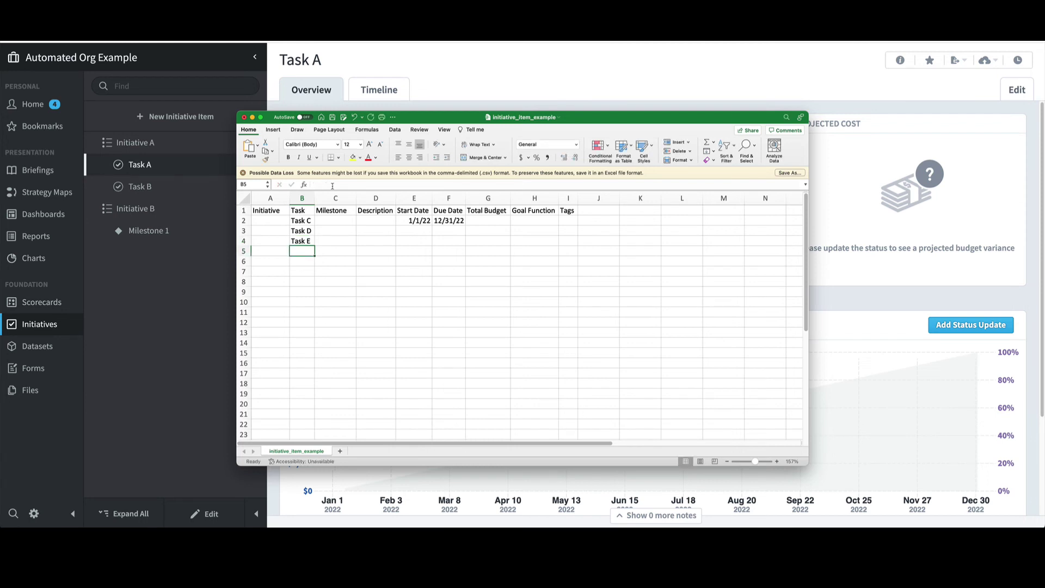
left_click(333, 118)
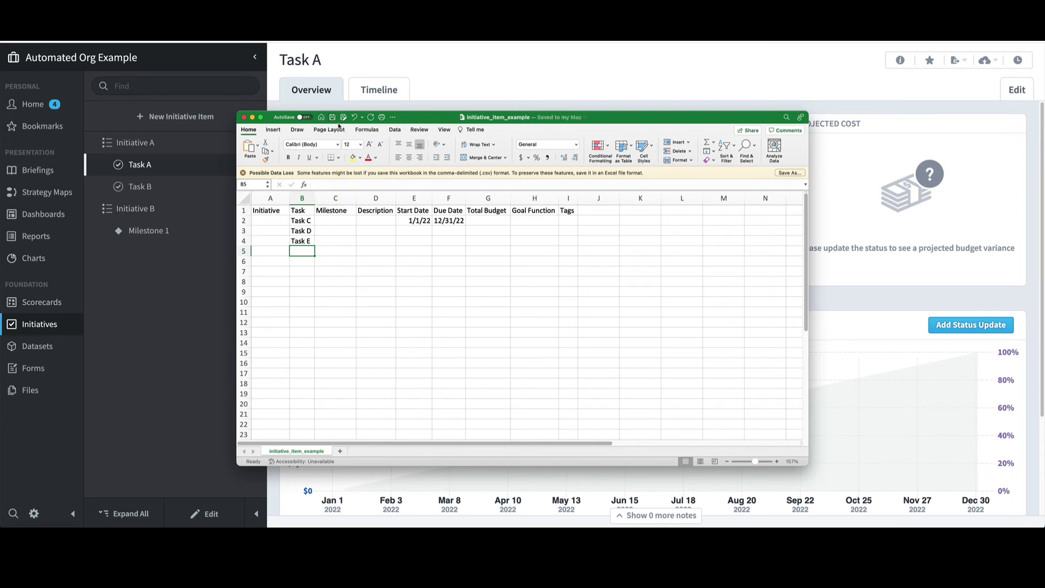
left_click(244, 118)
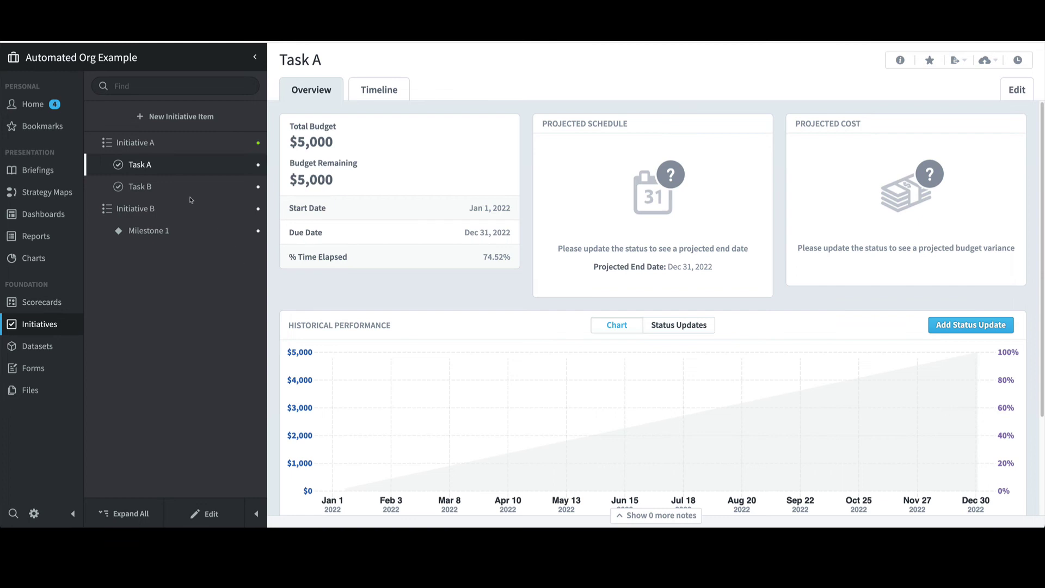
- Start an initiative item import for Initiative A with Upload A File as the data source
left_click(148, 145)
left_click(148, 145)
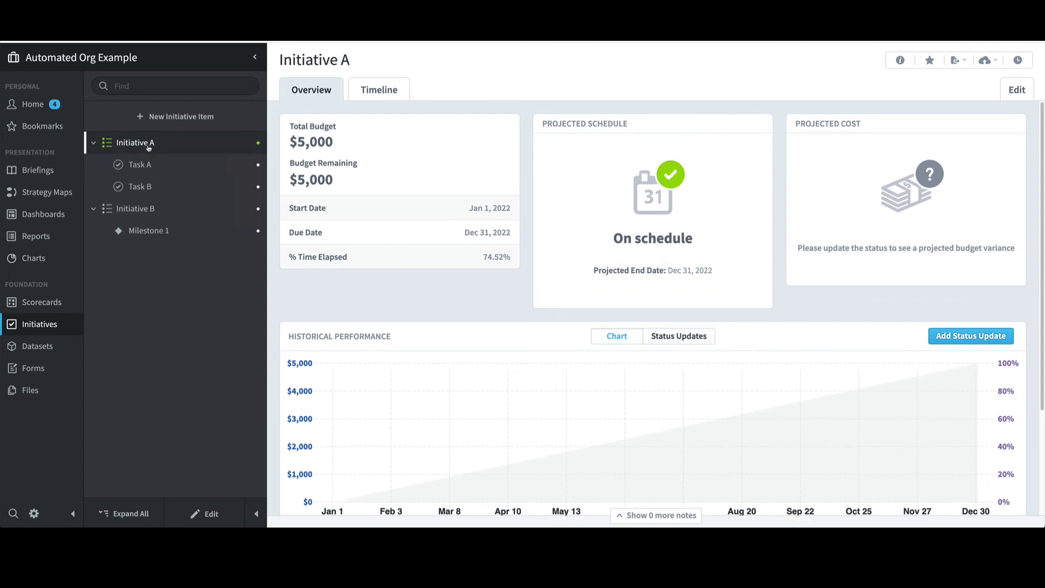
left_click(992, 65)
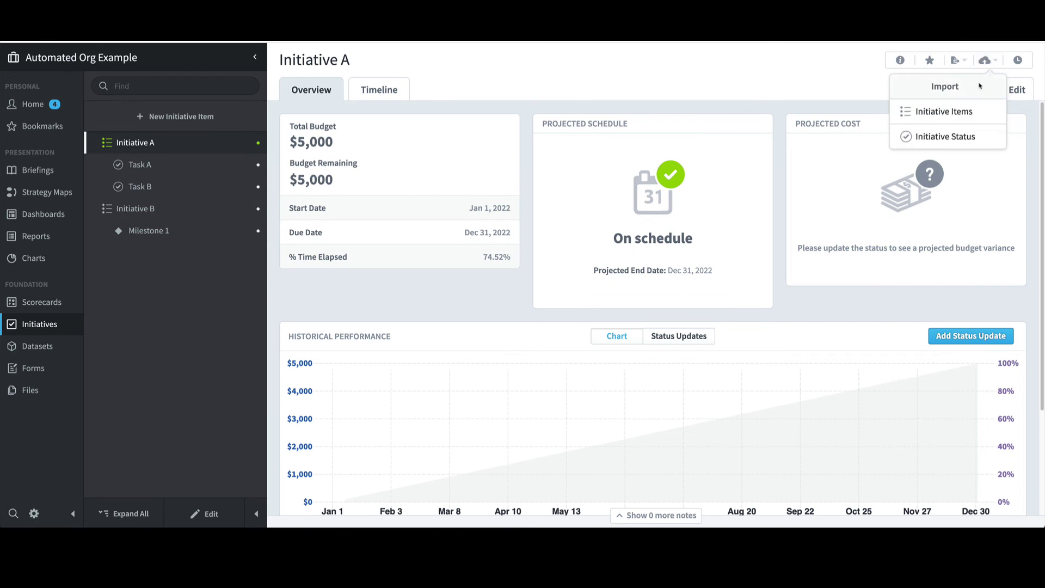
left_click(945, 113)
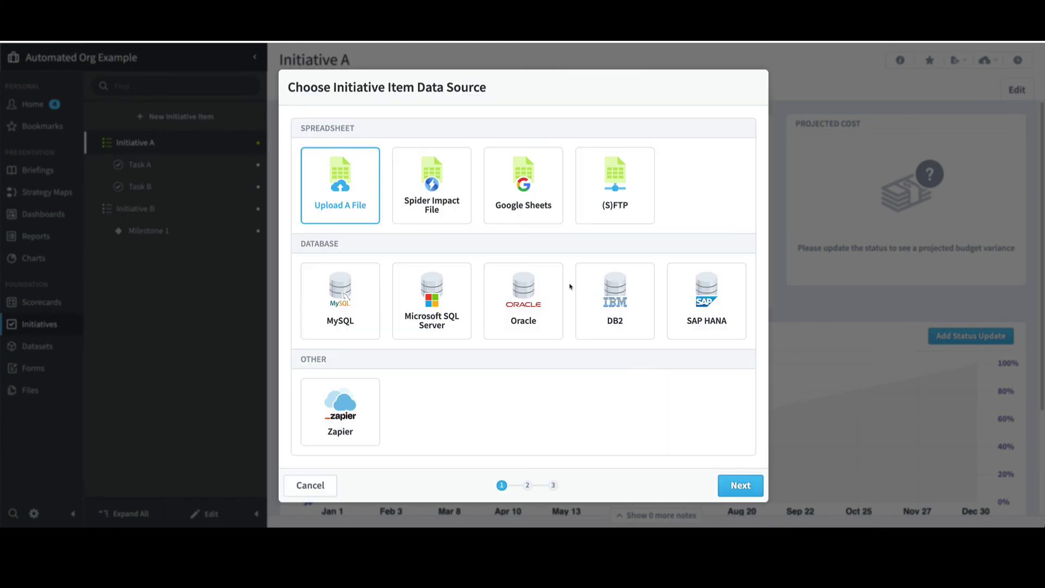
left_click(735, 487)
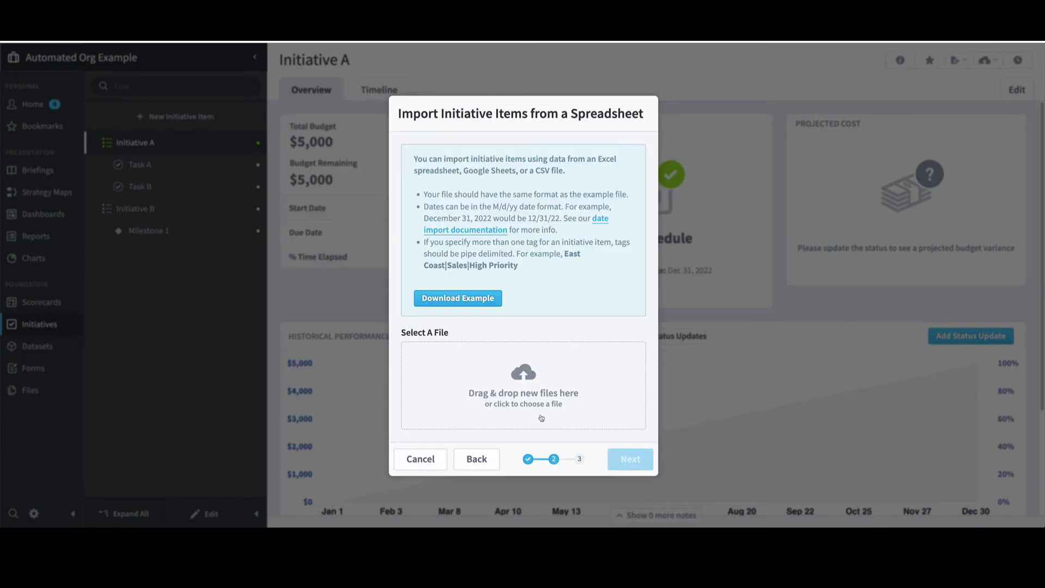
- Upload initiative_item_example.csv from Downloads and run the import of Task C, Task D and Task E
left_click(530, 377)
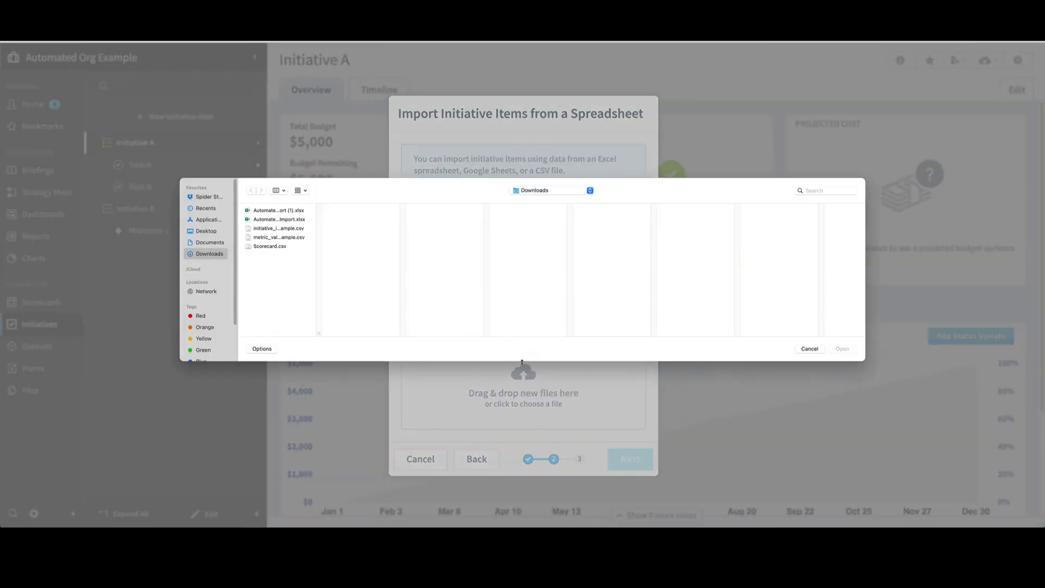
left_click(284, 230)
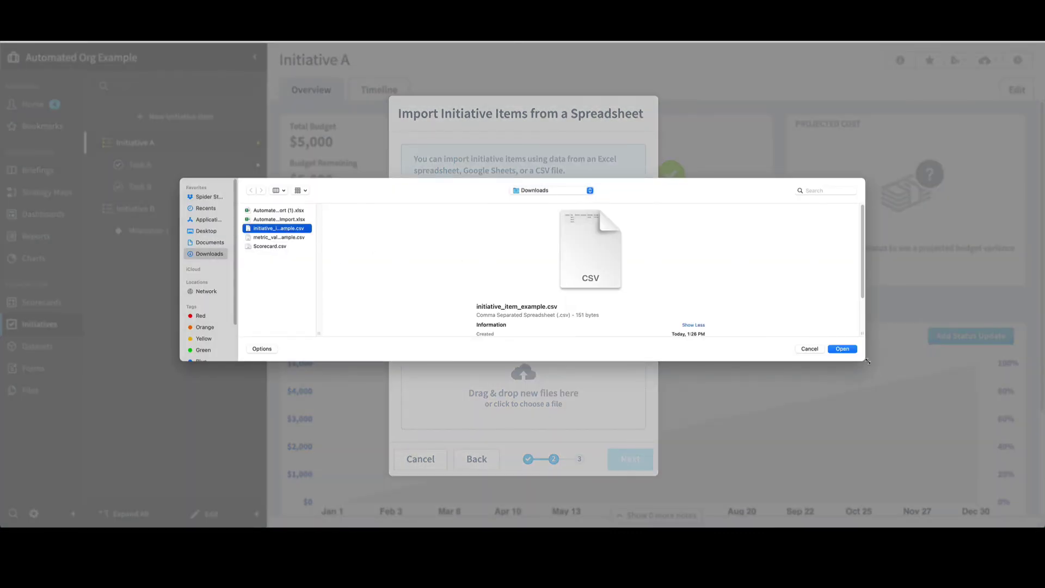
left_click(842, 349)
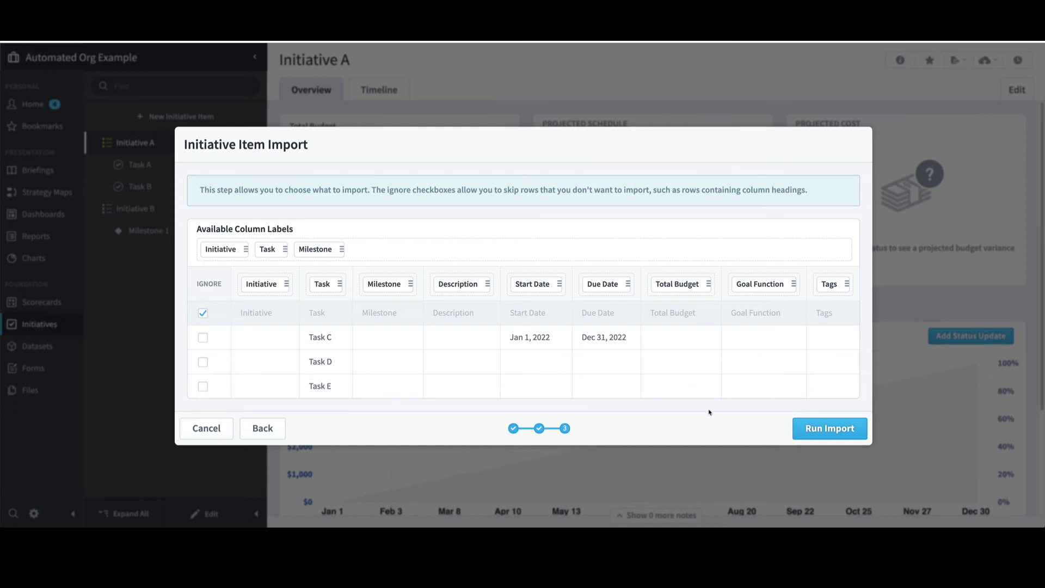
left_click(805, 434)
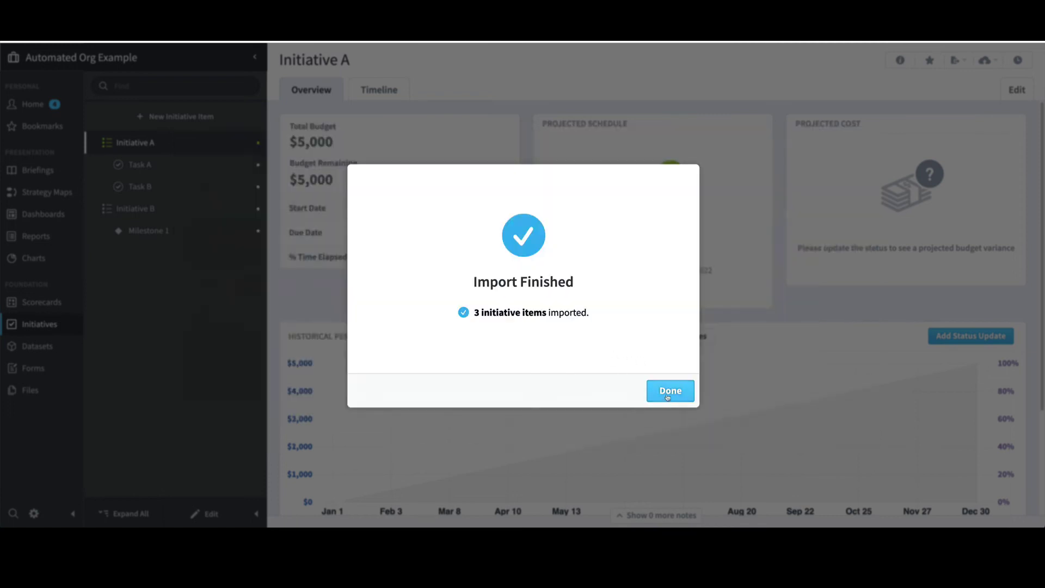
left_click(668, 398)
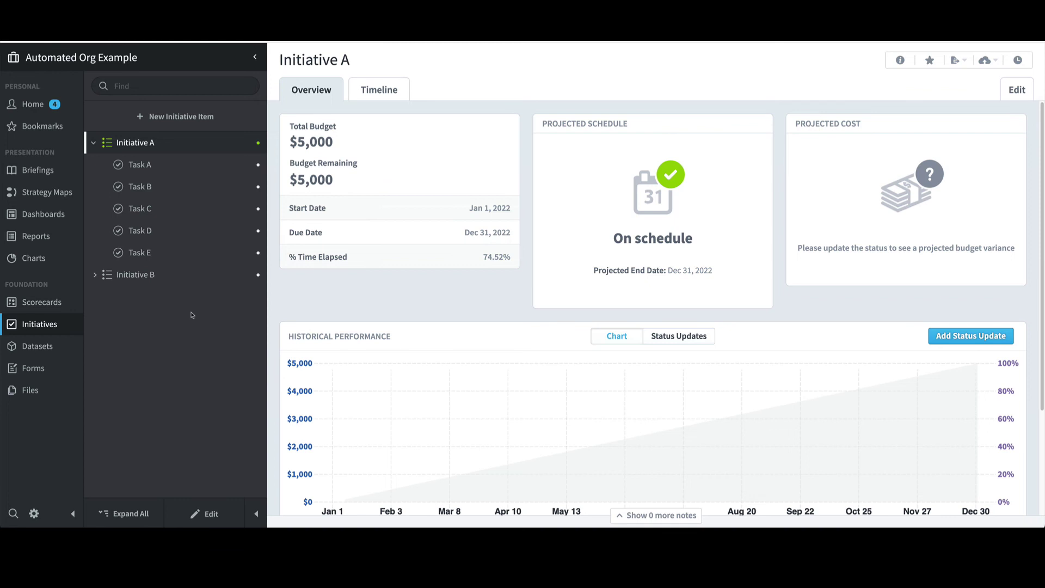
- Add a status update to Task A with 75% complete and $3,000 spent to date
left_click(150, 165)
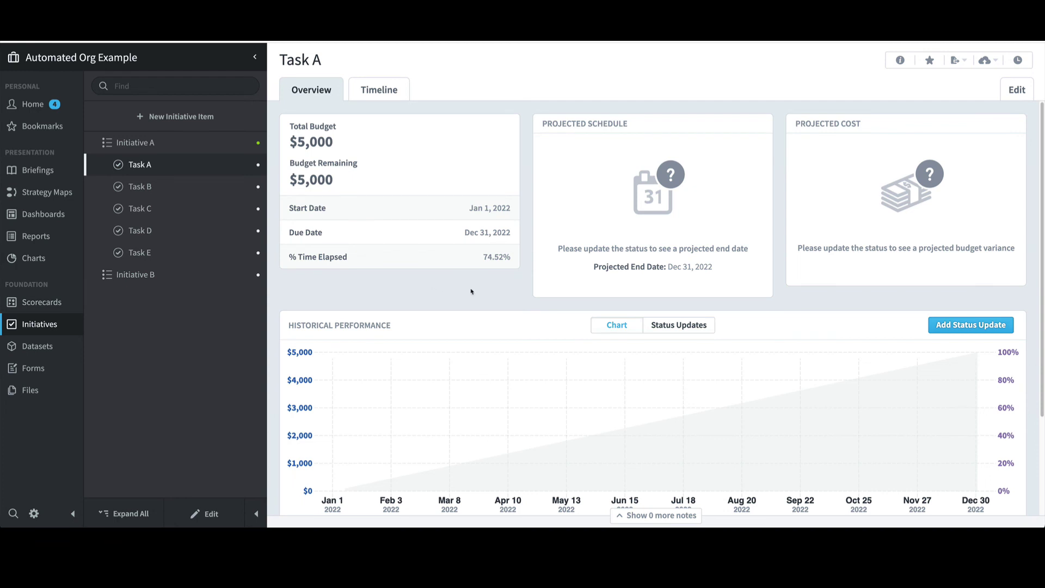
left_click(943, 326)
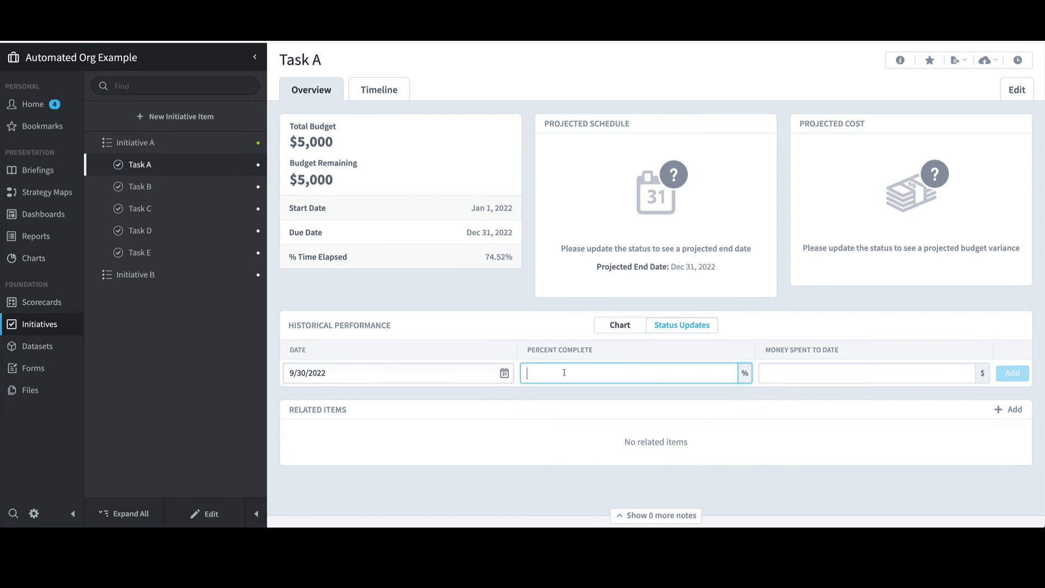
type("75")
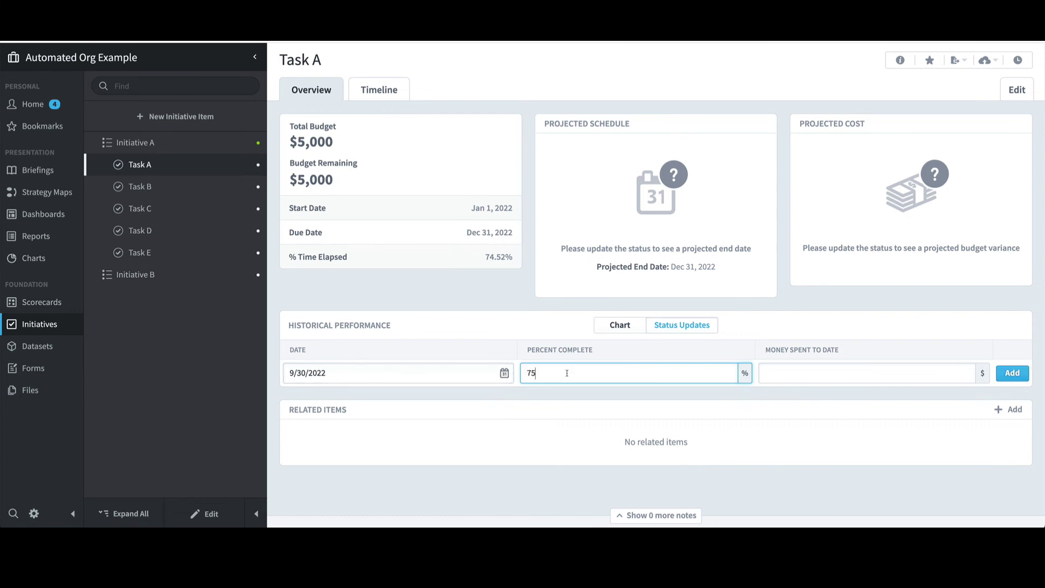
left_click(816, 377)
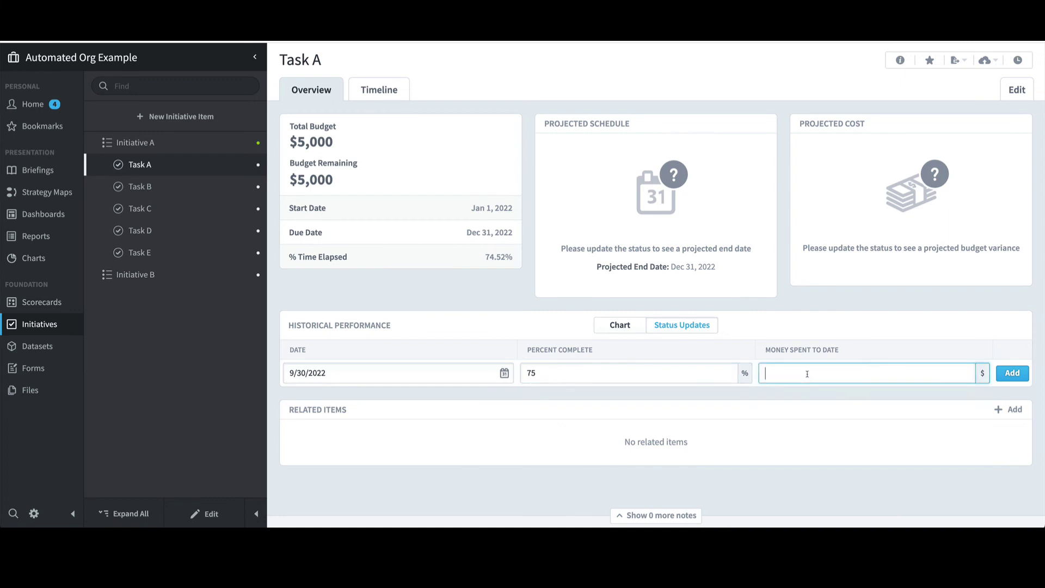
type("3000")
left_click(1012, 373)
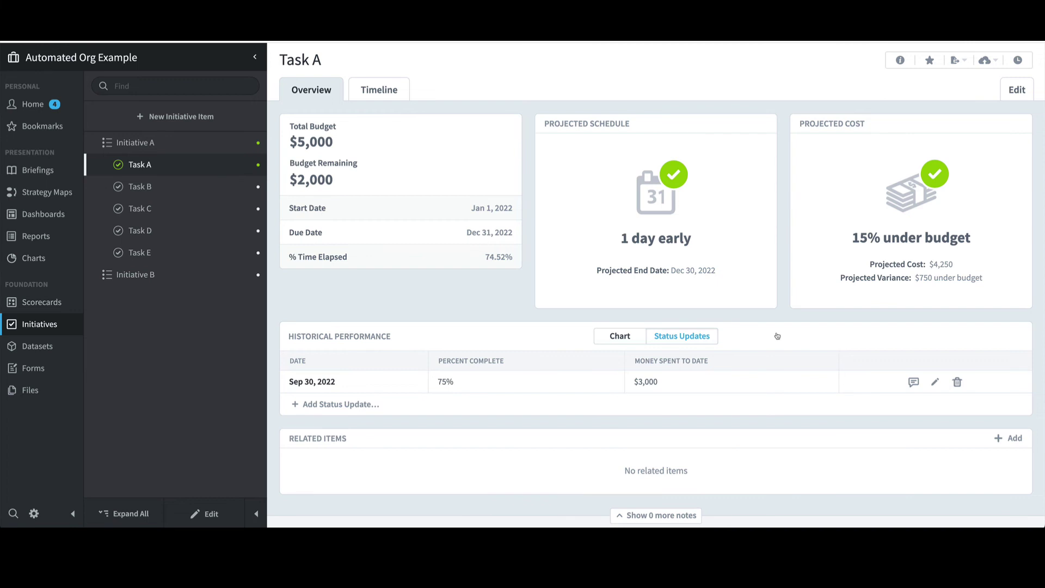
- Look up Task B's ID in its task info
left_click(141, 187)
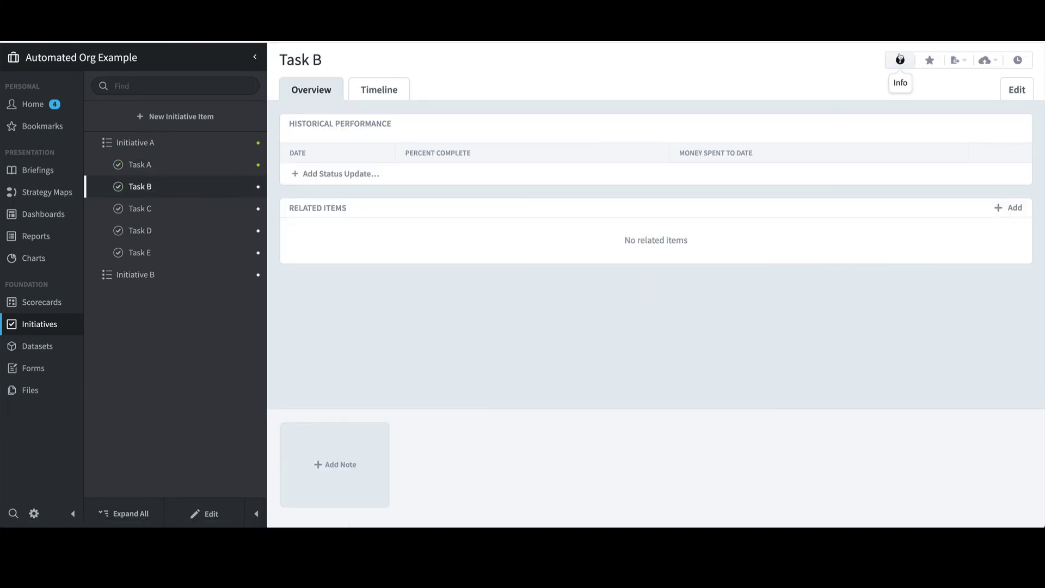
left_click(901, 61)
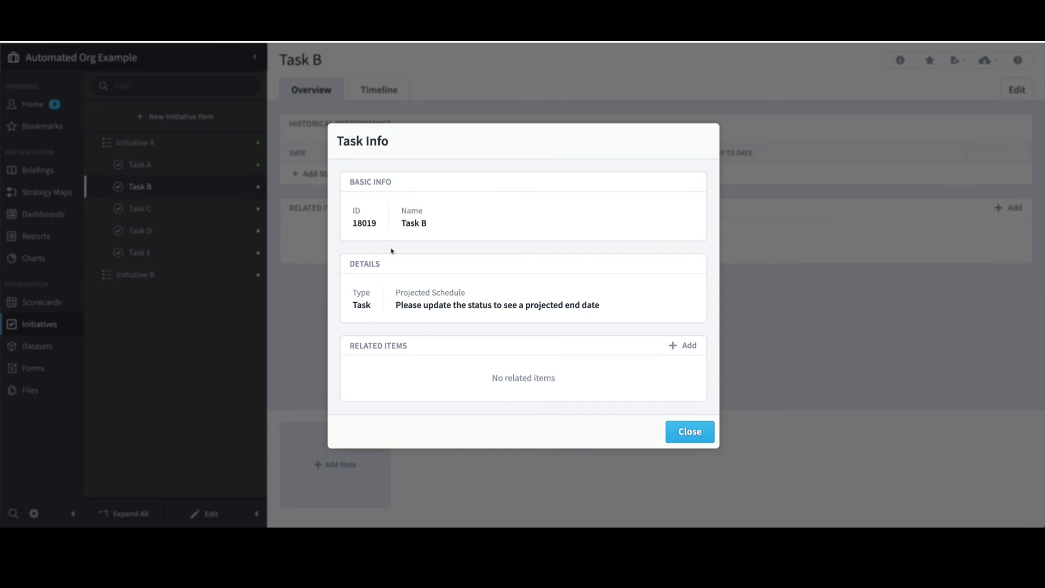
left_click(681, 433)
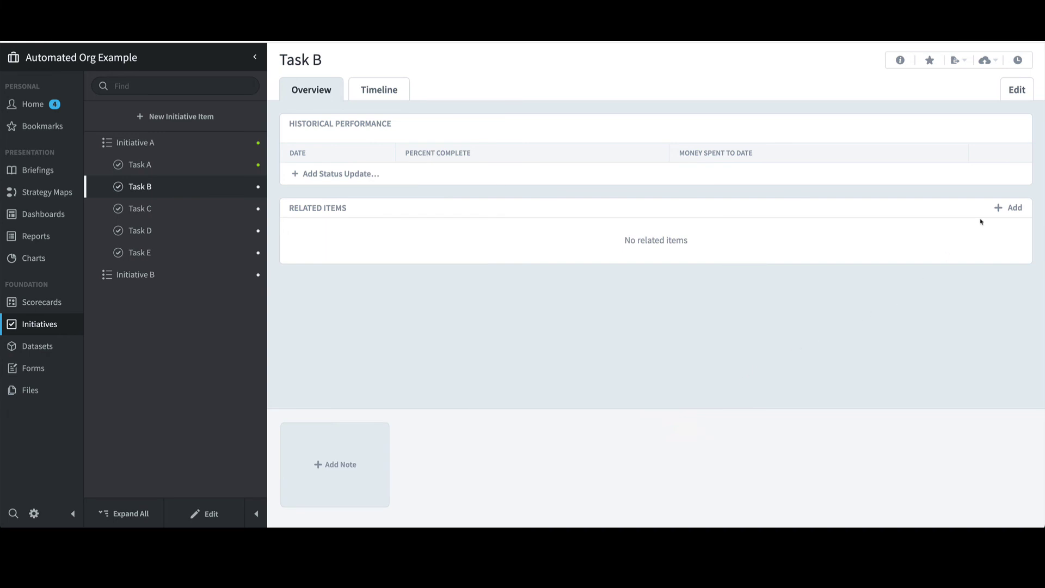
- Start a simple initiative status import for Task B, then download and open the example CSV
left_click(985, 59)
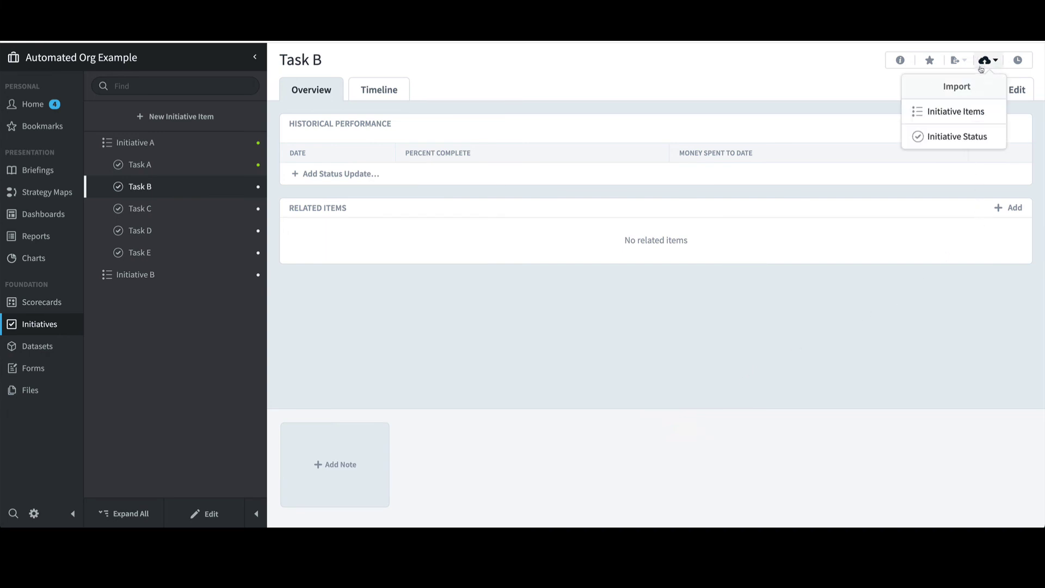
left_click(958, 141)
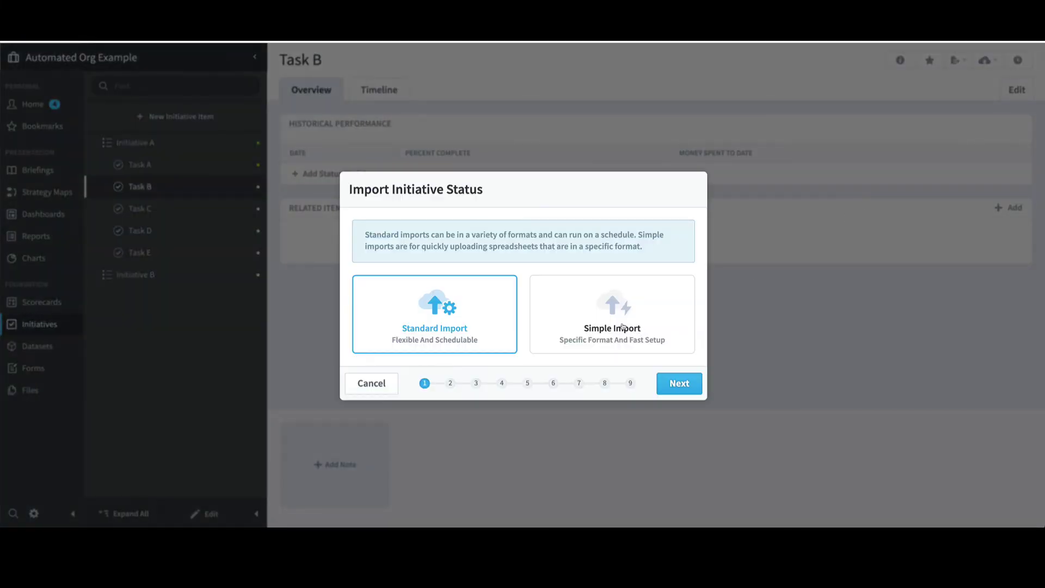
left_click(623, 327)
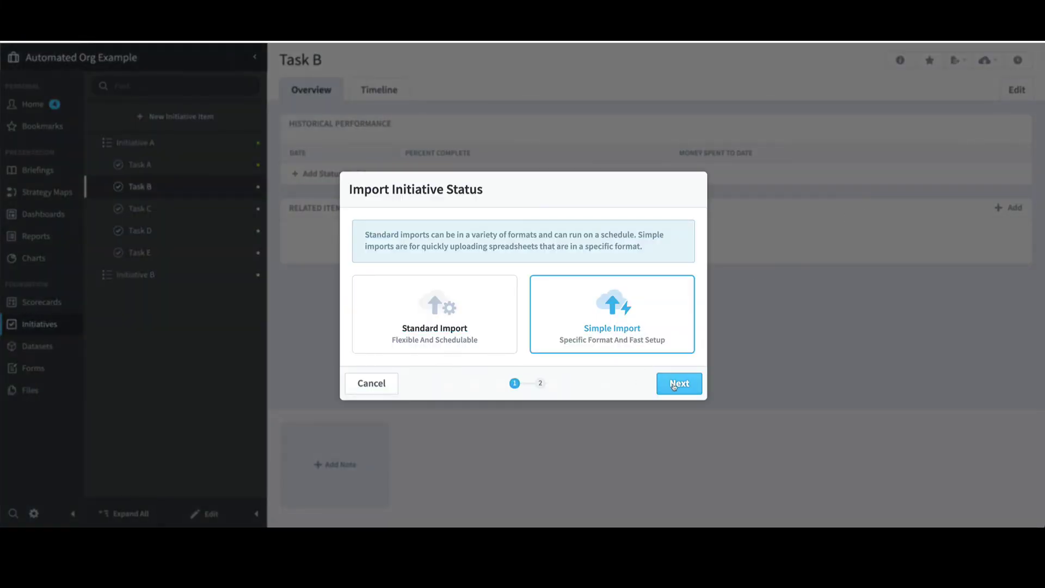
left_click(674, 384)
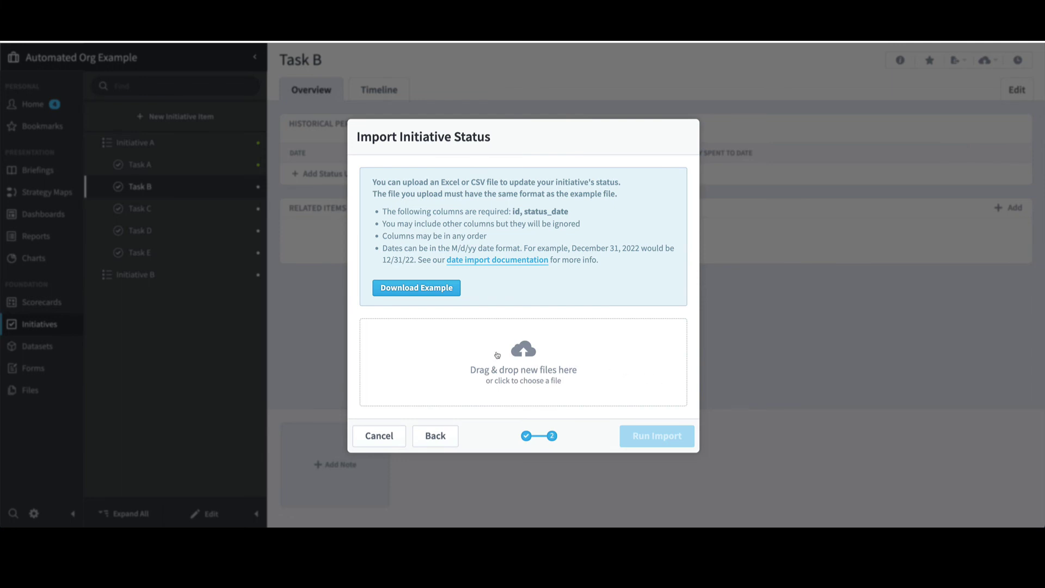
left_click(451, 294)
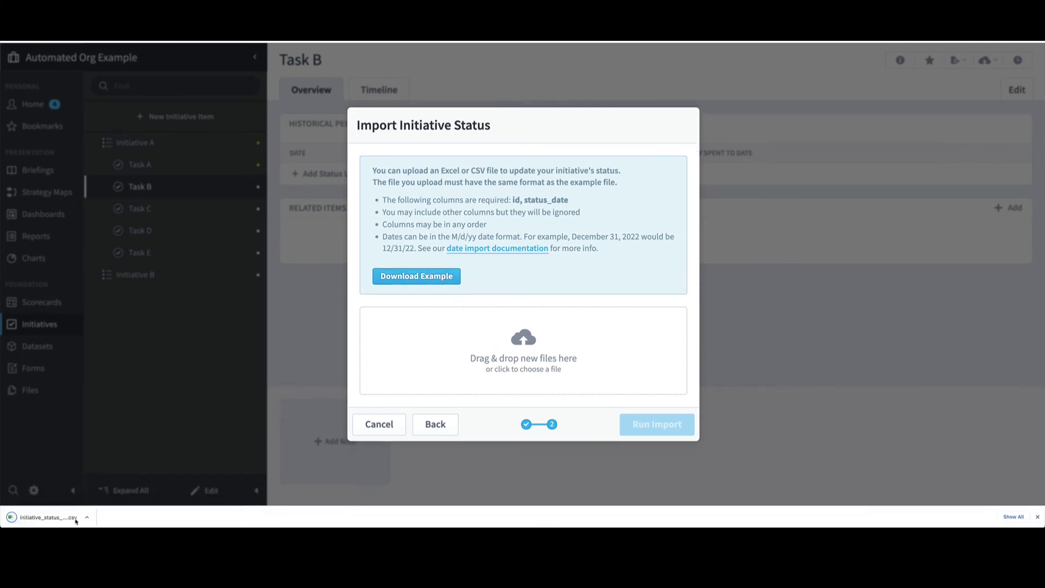
left_click(65, 517)
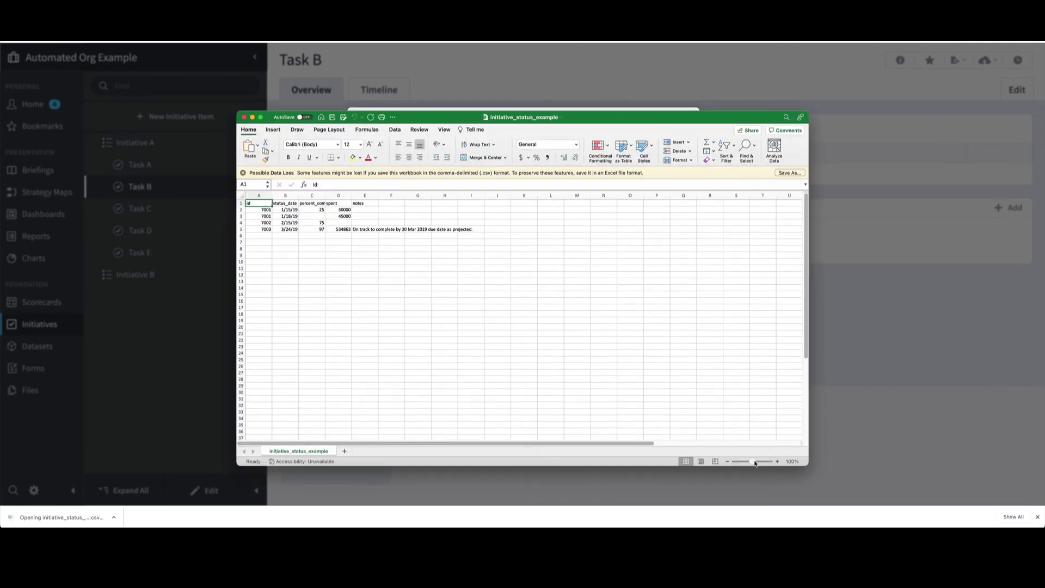
- Fit all column widths to their contents in the initiative_status_example sheet
left_click(755, 462)
left_click(245, 197)
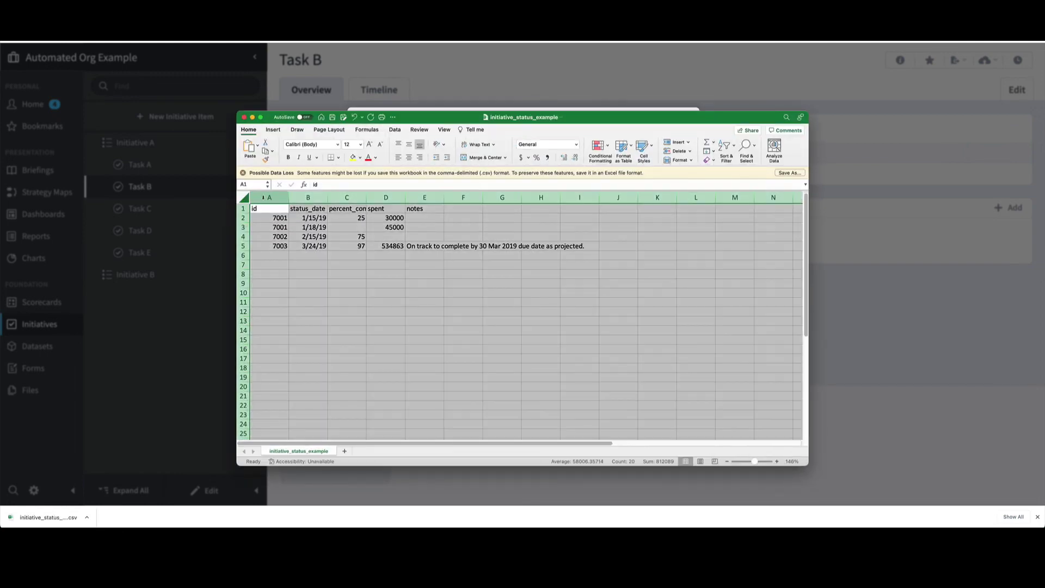
double_click(288, 198)
left_click(328, 265)
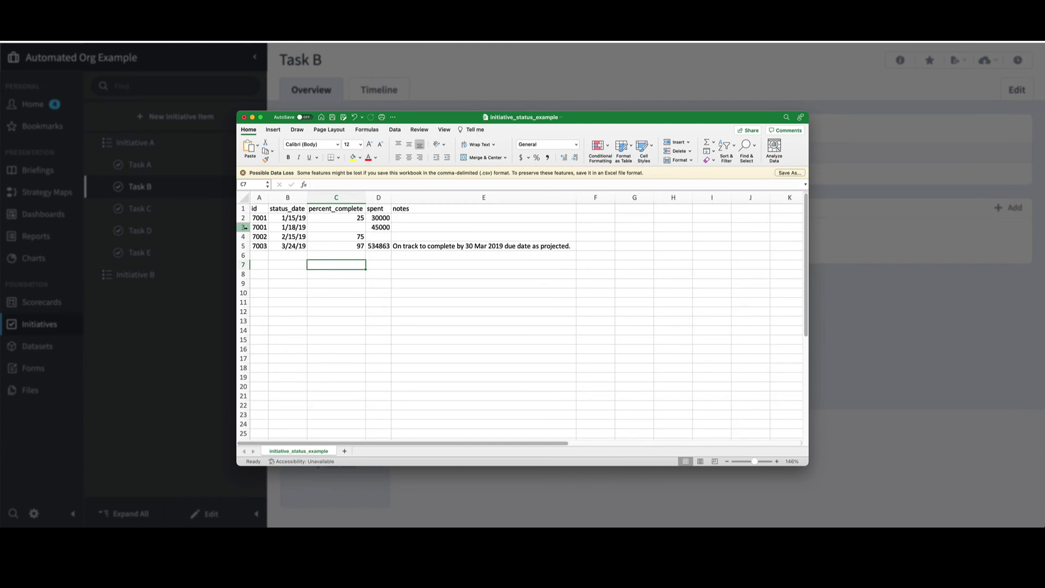
- Delete rows 3 to 5 of the sheet, keeping only the header and the first example row
left_click_drag(244, 227, 271, 243)
right_click(272, 244)
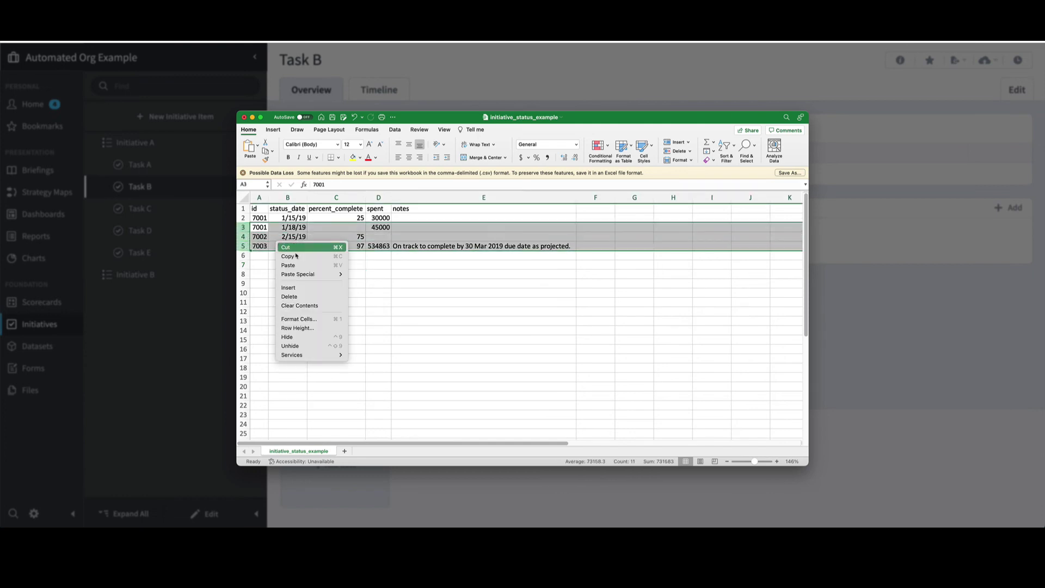
left_click(308, 296)
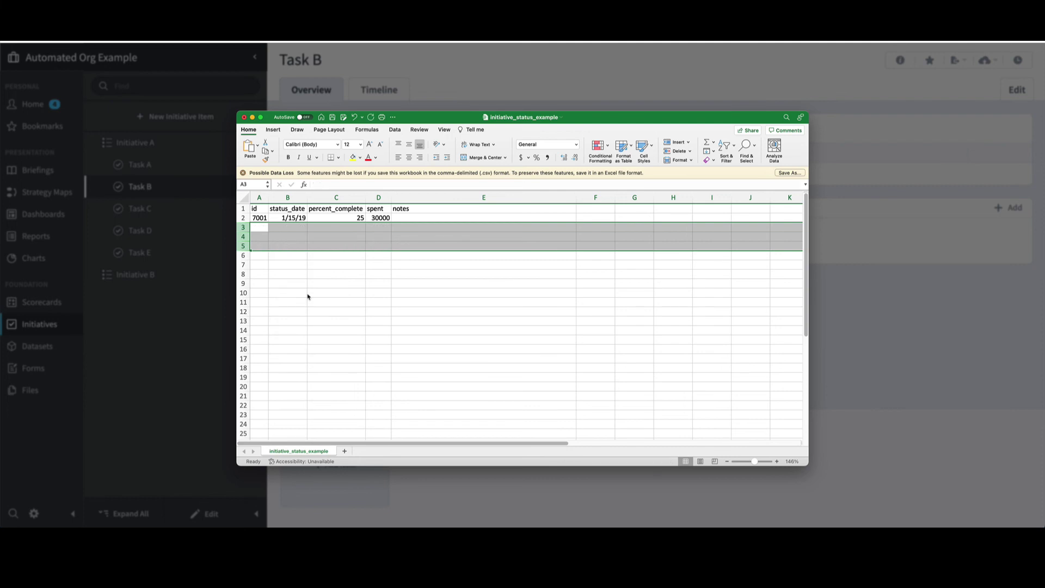
left_click(338, 289)
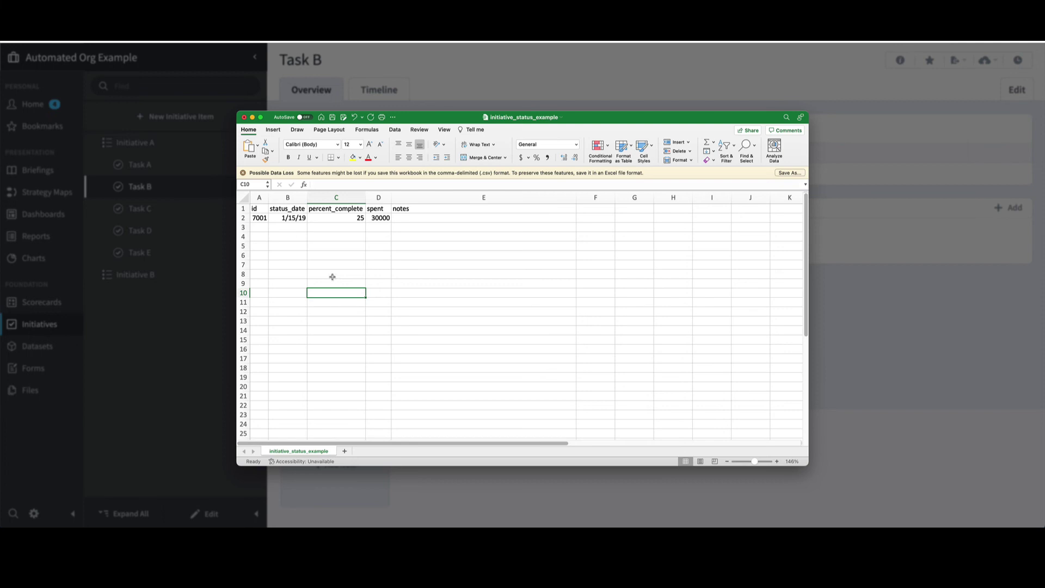
- In row 2, set the id to 18019 and the status_date to 9/30/22
left_click(265, 219)
type("18019")
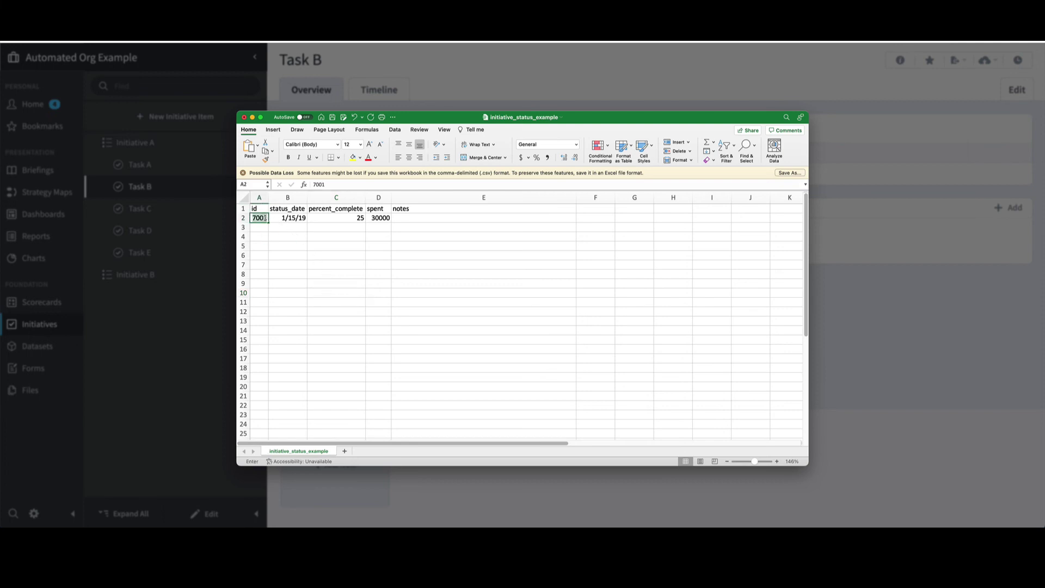
key("Return")
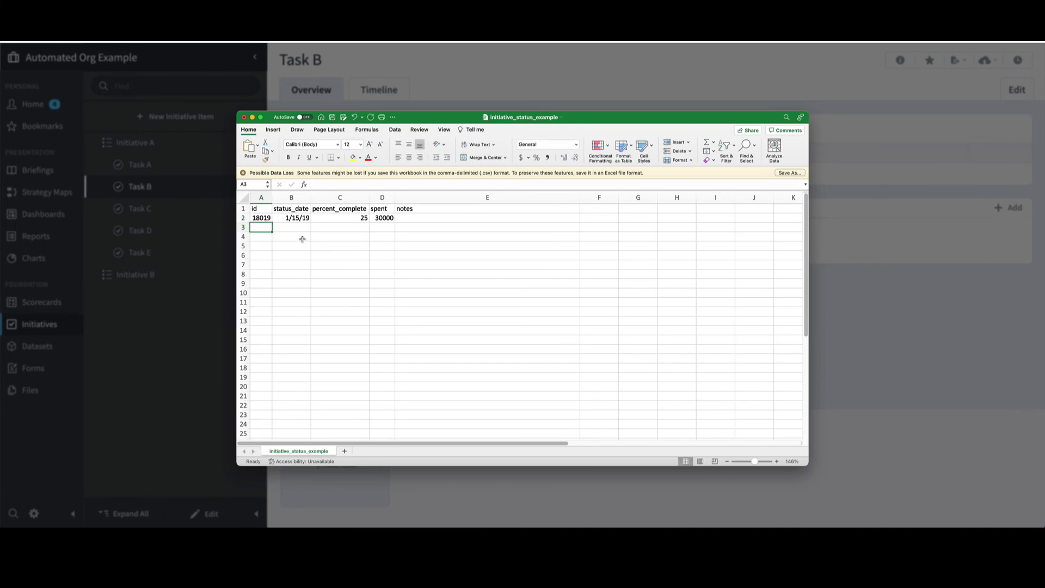
left_click(300, 217)
type("9/30/22")
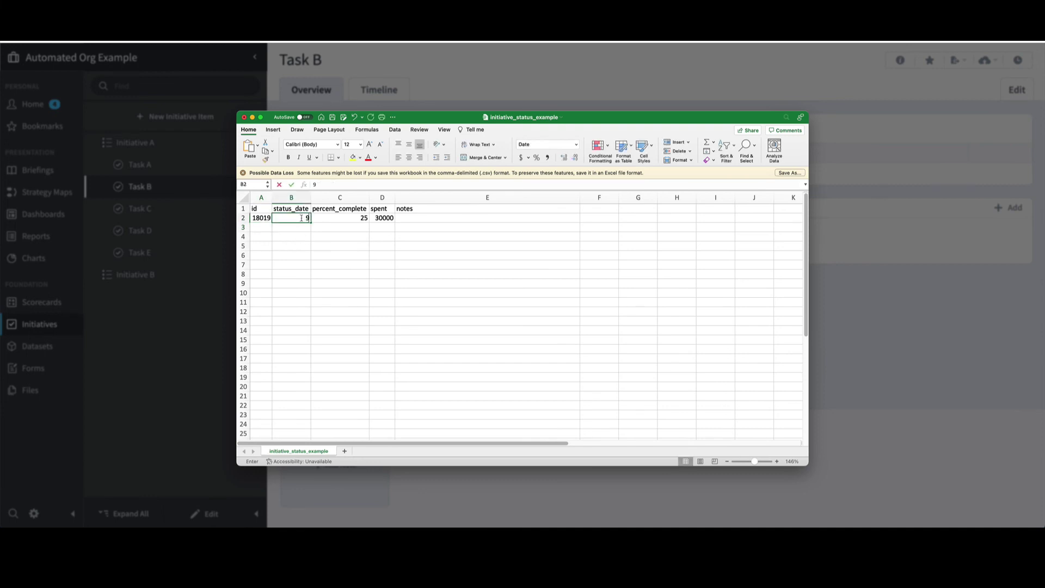
key("Tab")
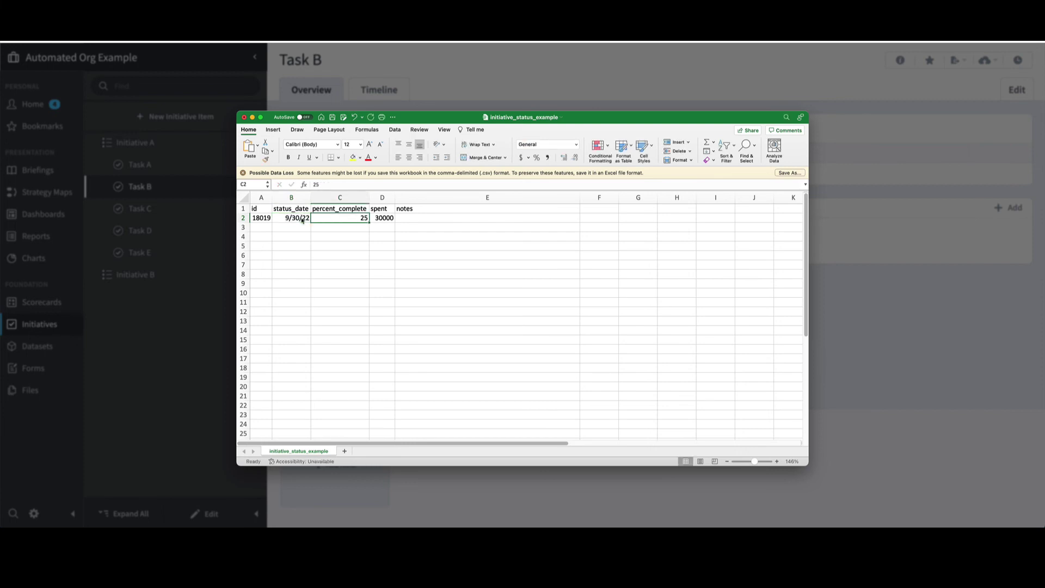
- Set percent_complete to 50 and spent to 2500 in row 2, and save the CSV
type("50")
key("Tab")
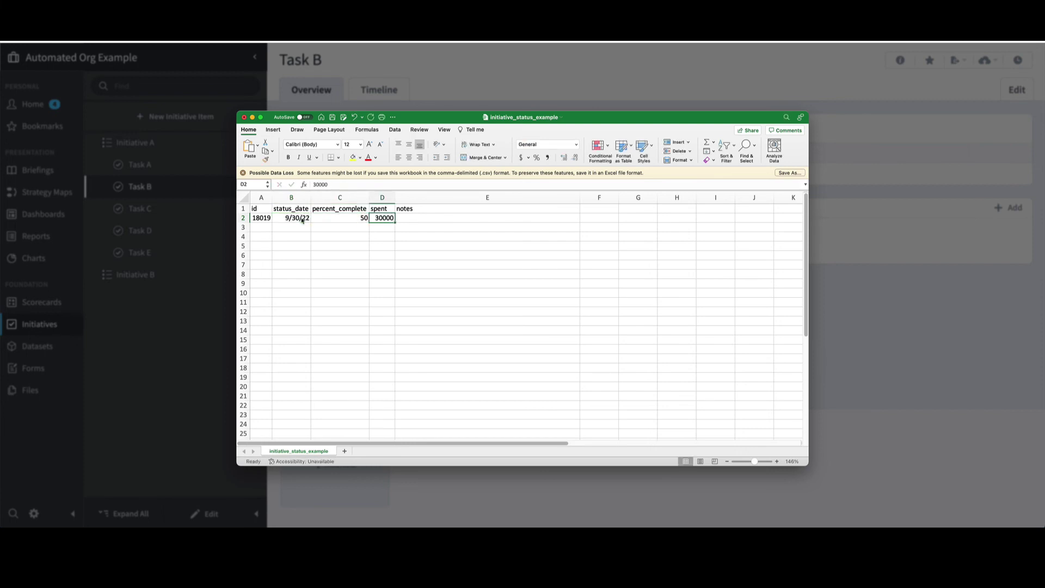
type("2500")
key("Return")
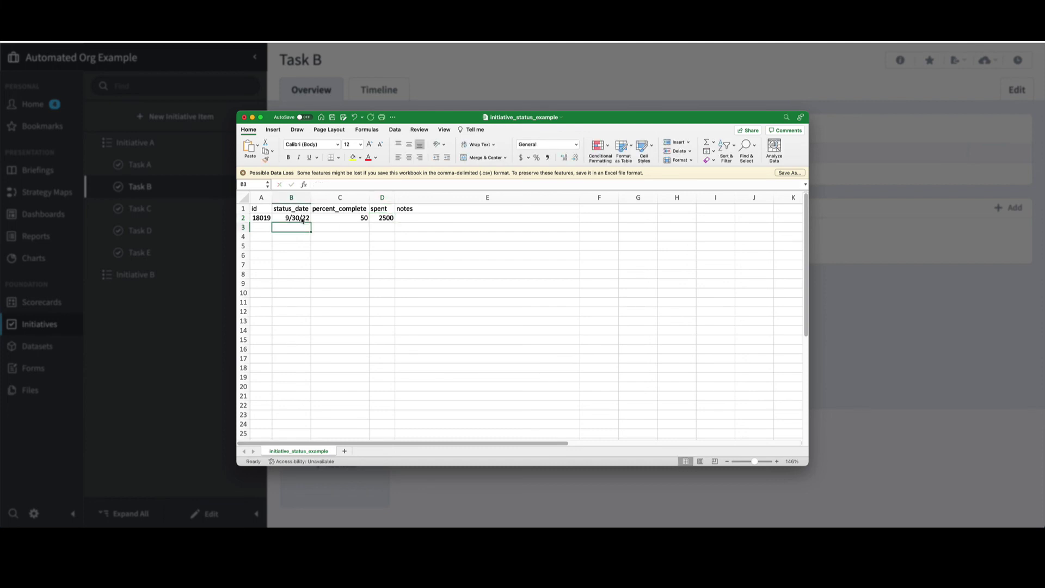
left_click(332, 118)
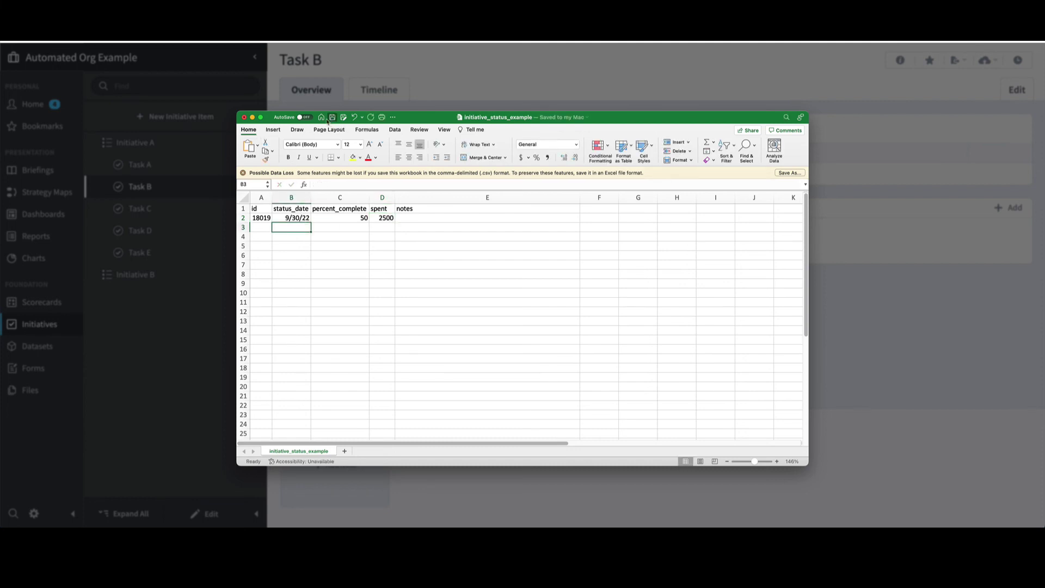
- Close the spreadsheet and return to Spider Impact to import the initiative status from initiative_status_example.csv
left_click(246, 119)
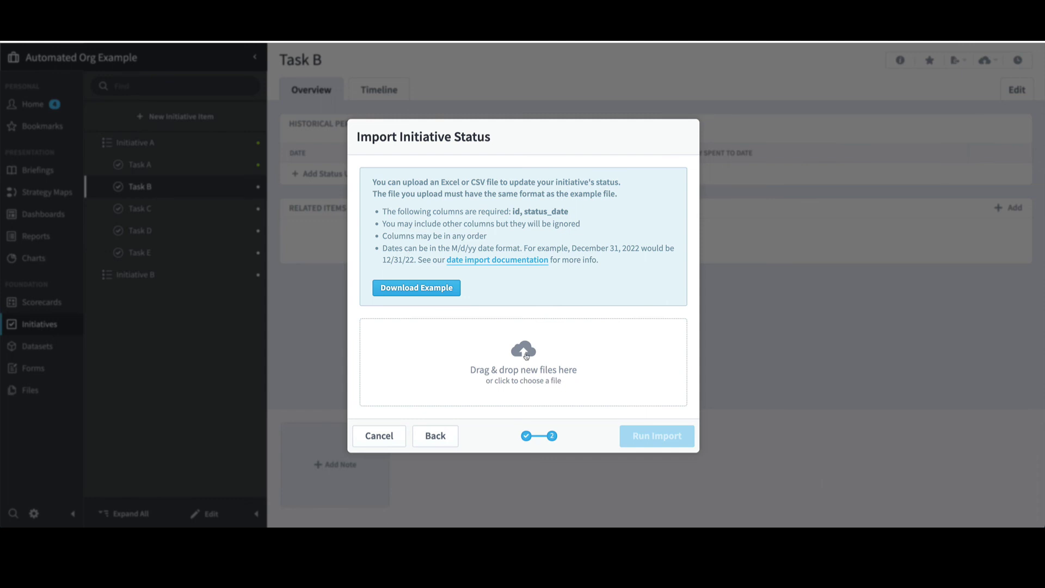
left_click(526, 354)
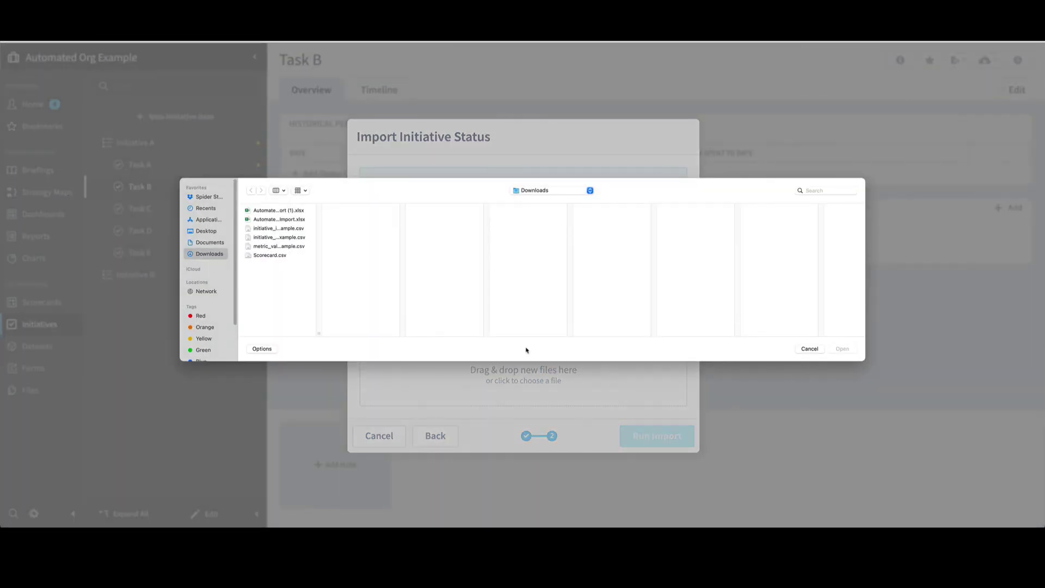
left_click(295, 237)
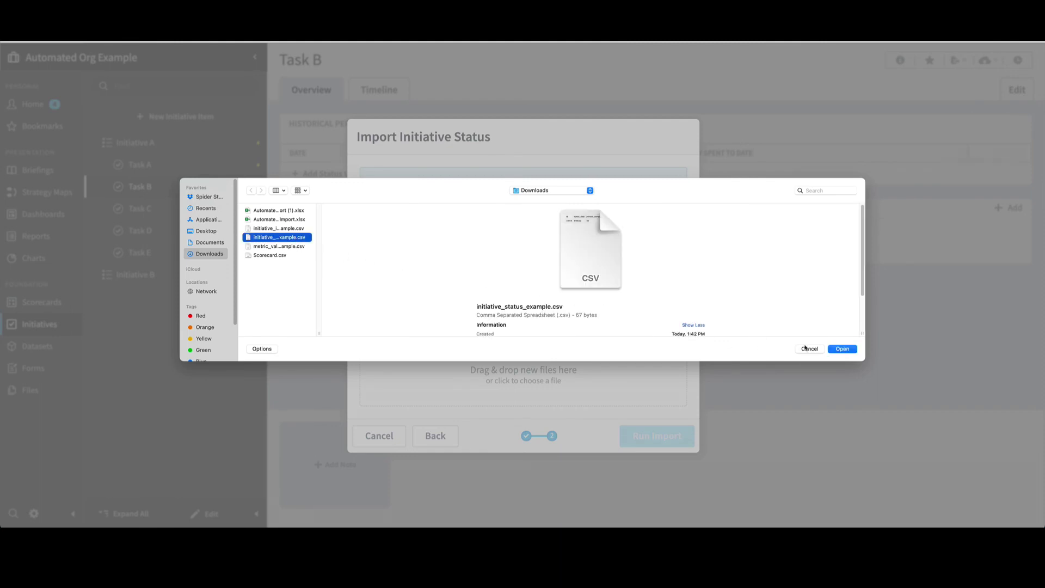
left_click(843, 349)
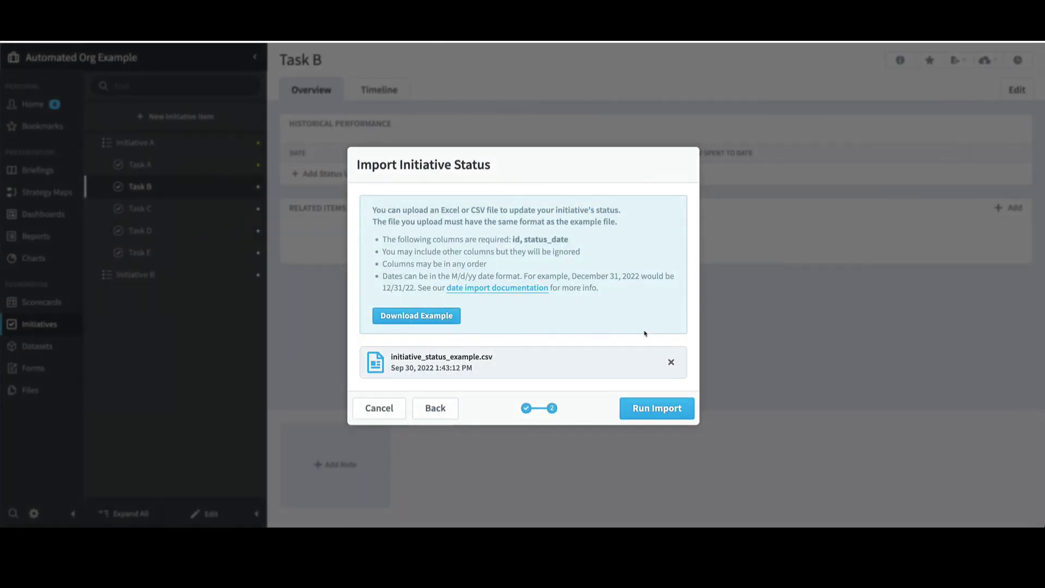
left_click(638, 410)
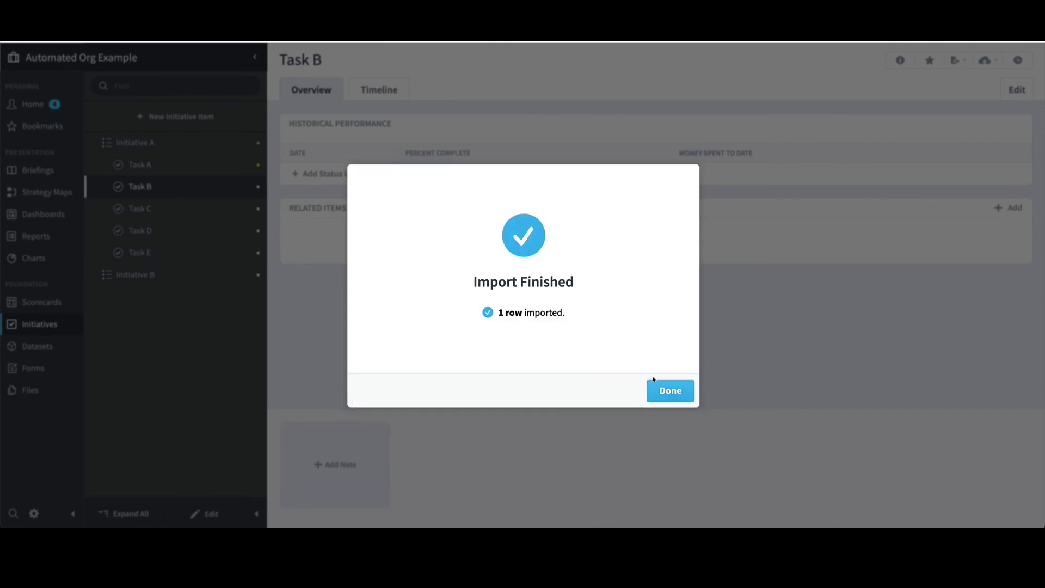
left_click(683, 391)
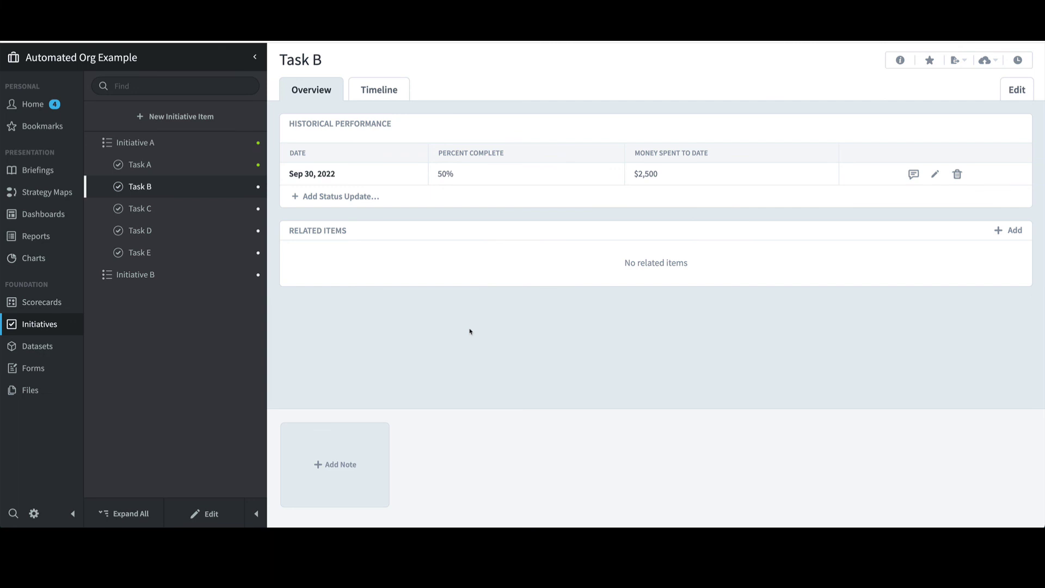
- Examine the import connections in Administration and the settings needed for a new MySQL database connection, without adding one
left_click(35, 513)
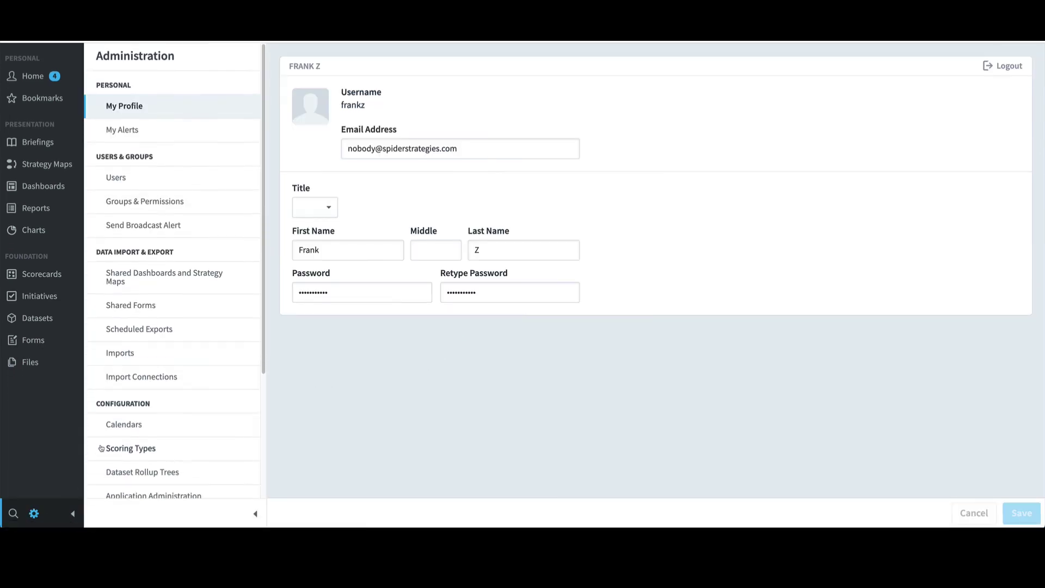
left_click(181, 383)
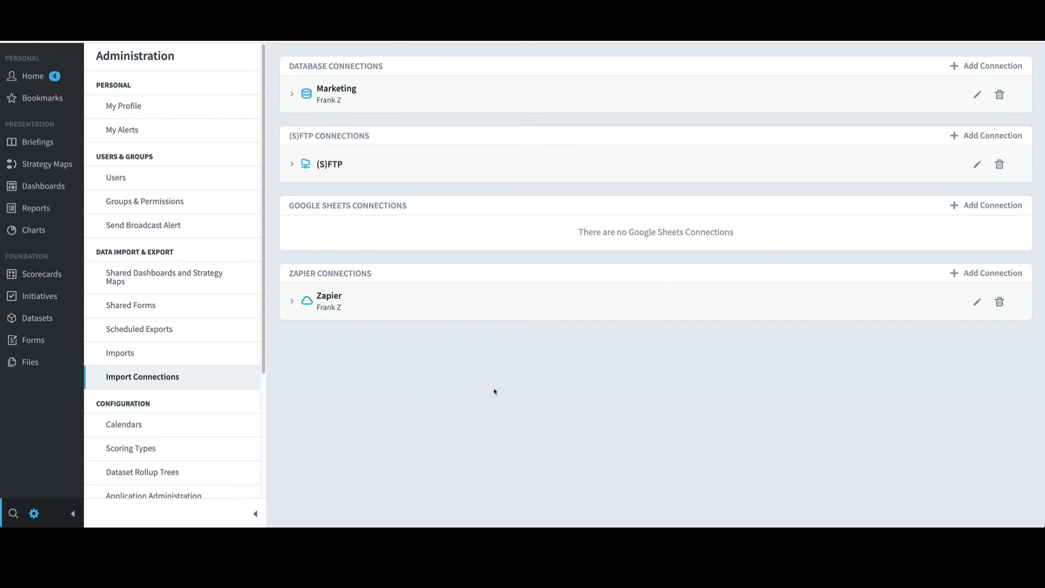
left_click(968, 65)
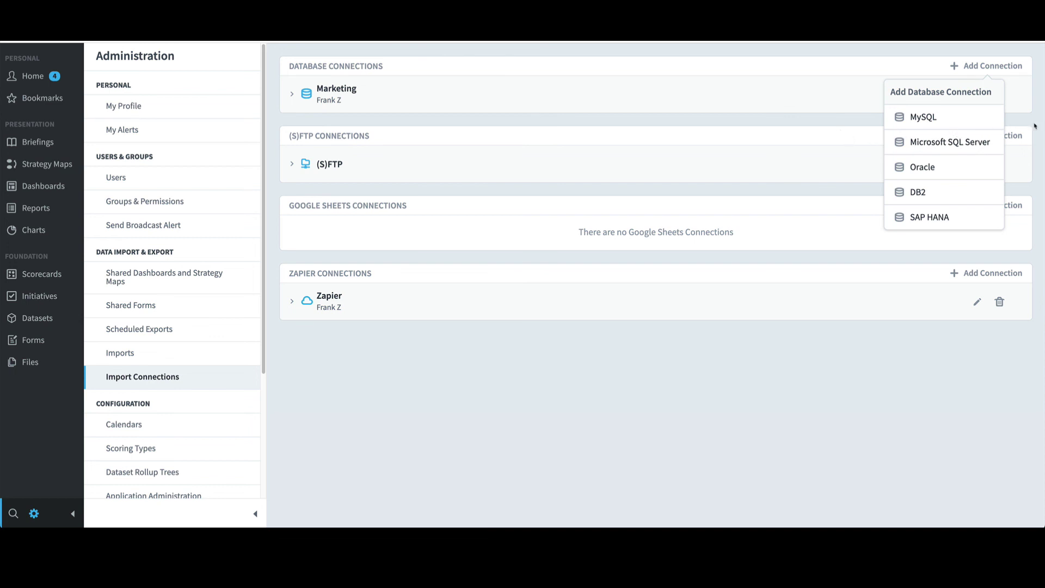
left_click(936, 118)
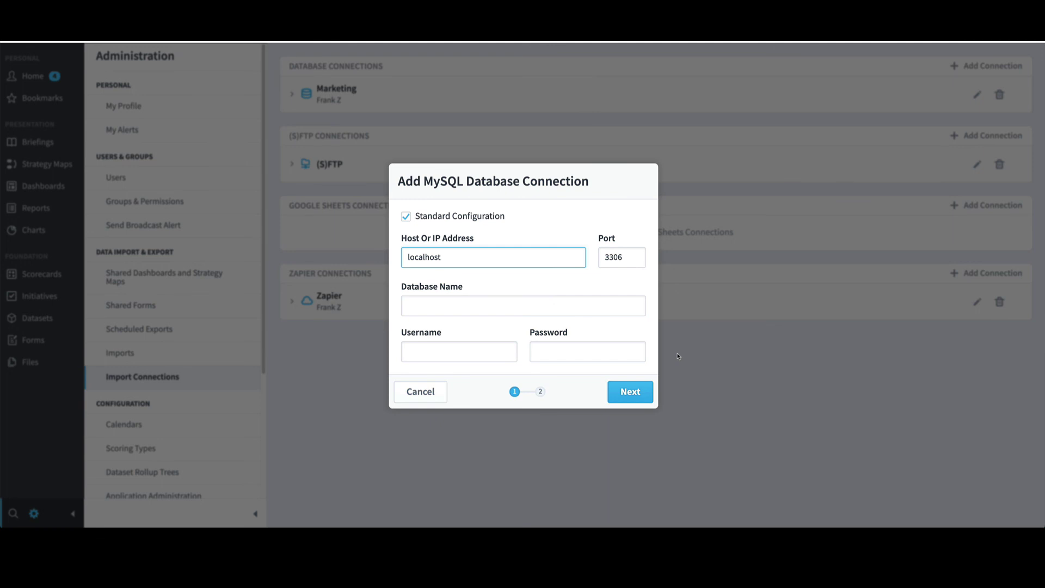
left_click(439, 399)
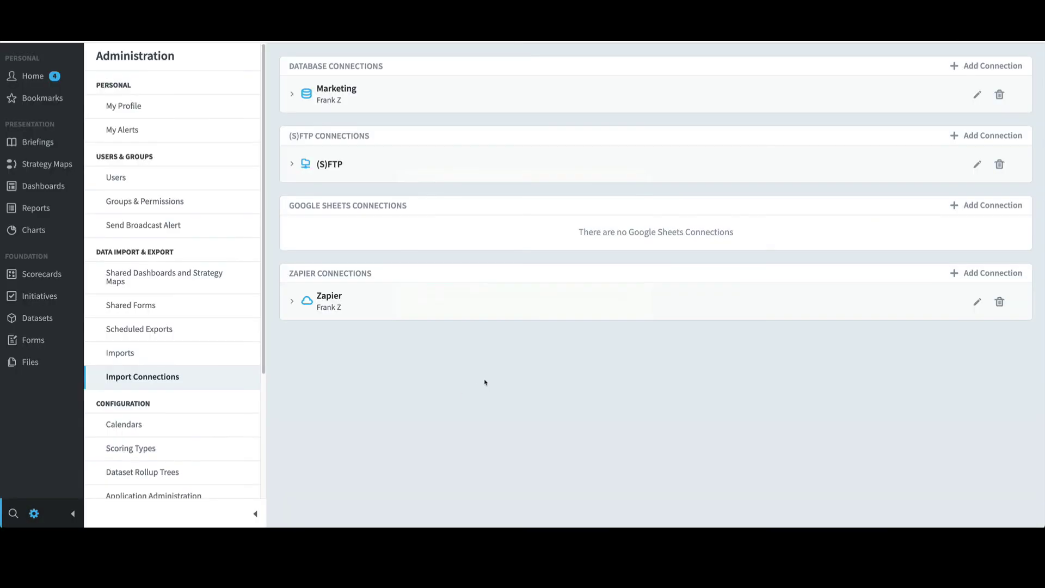
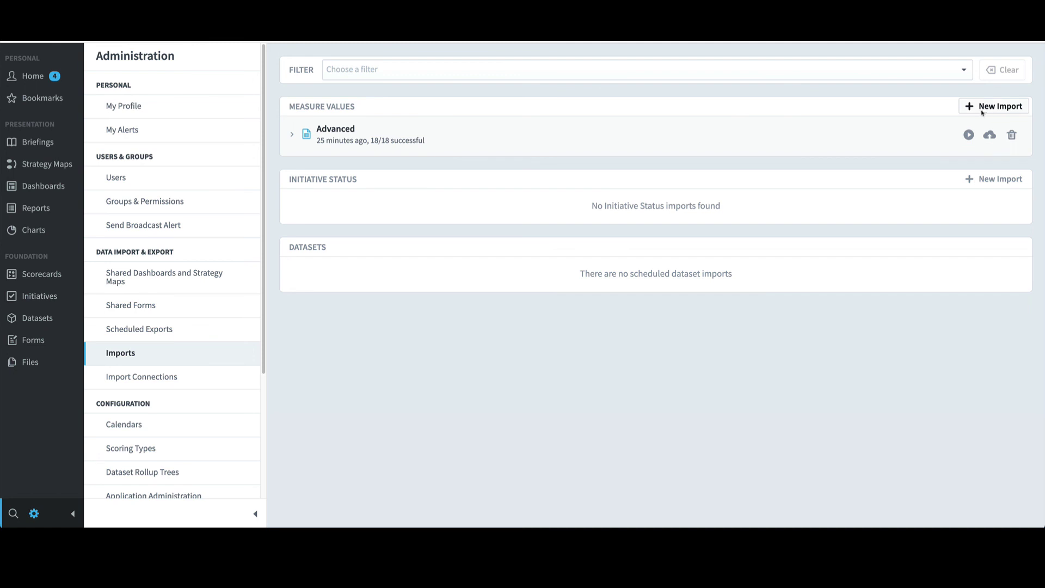
- Start a new standard import of measure values with MySQL as the data source
left_click(995, 106)
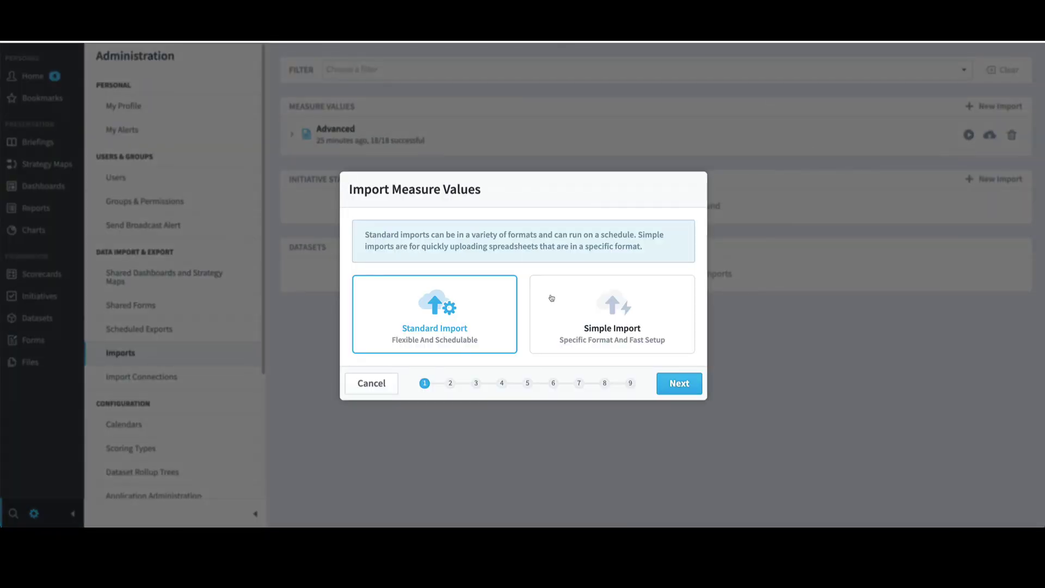
left_click(678, 386)
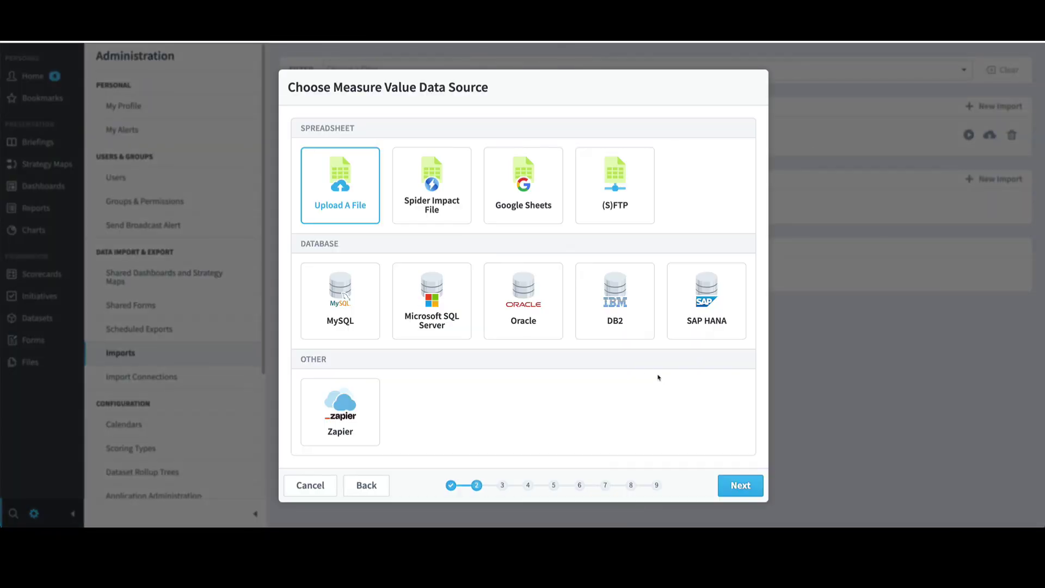
left_click(349, 301)
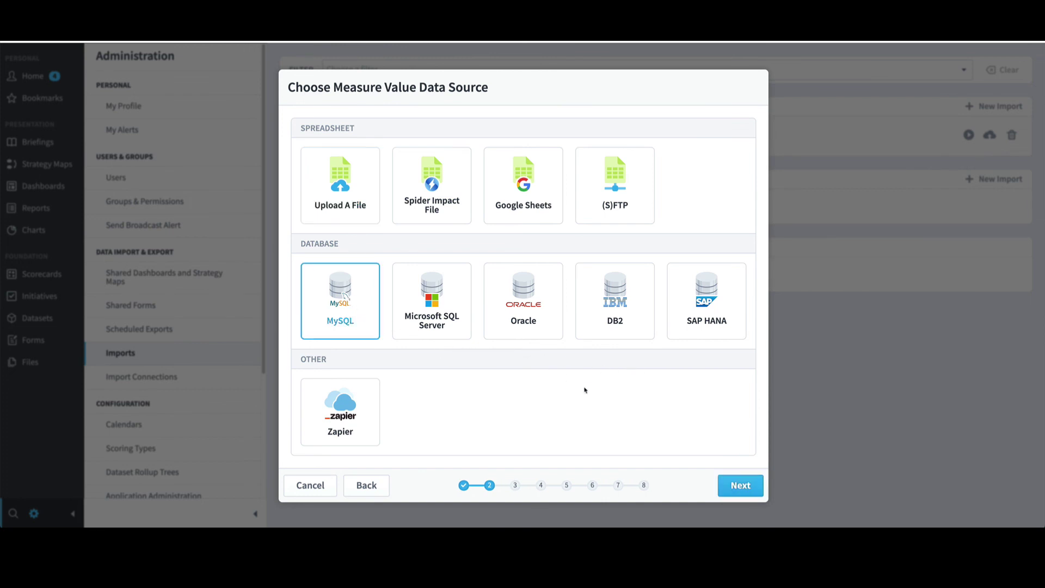
left_click(738, 484)
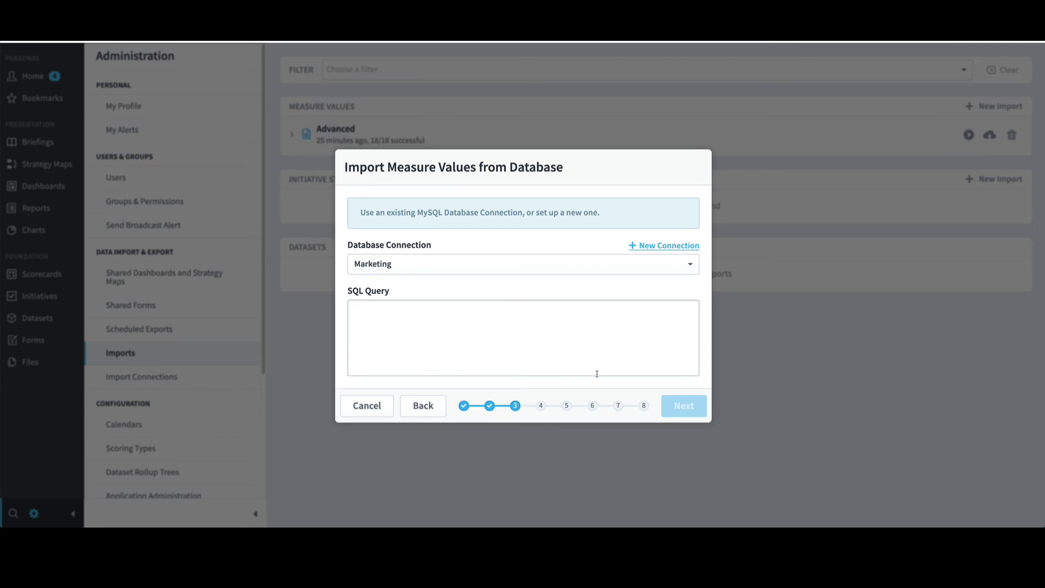
- Enter the SQL query "select * from socialsentiment" for the Marketing database connection
left_click(509, 350)
type("select ")
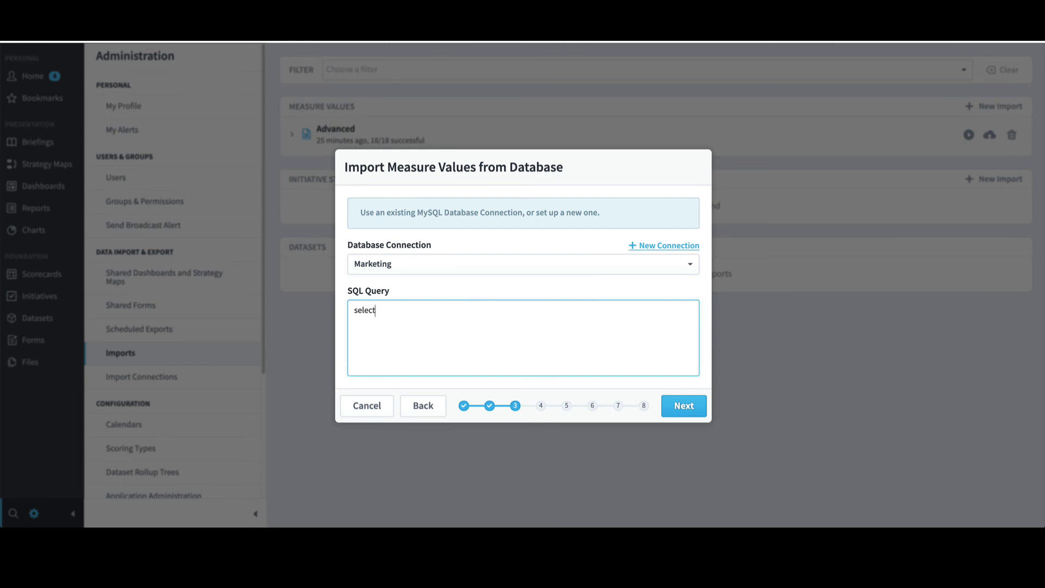
type("* from socialsentiment")
left_click(681, 405)
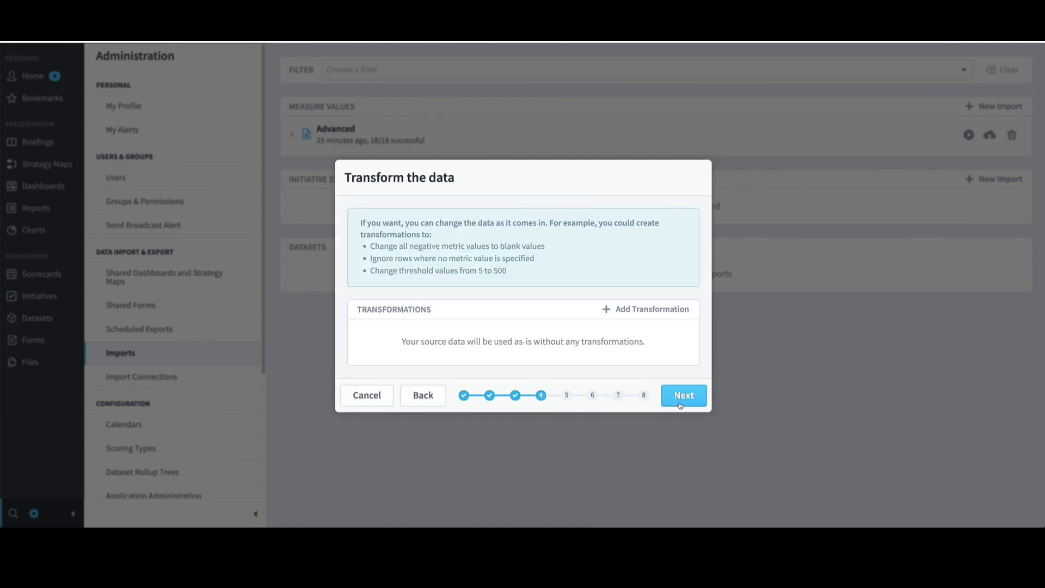
- Leave the source data without transformations and assign the Measure Id/Name (1) label to the itemtype column
left_click(682, 403)
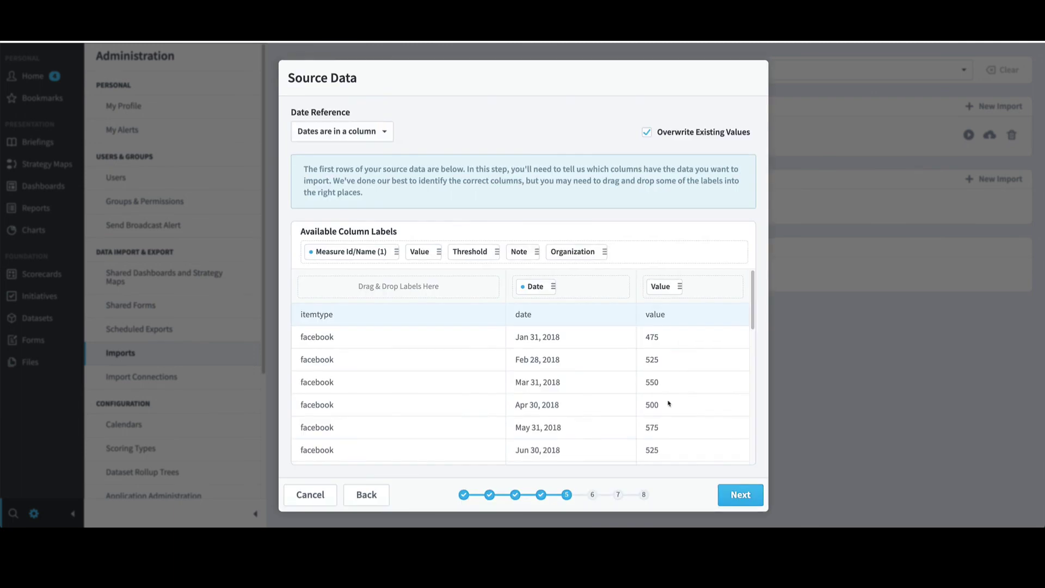
left_click_drag(368, 252, 430, 284)
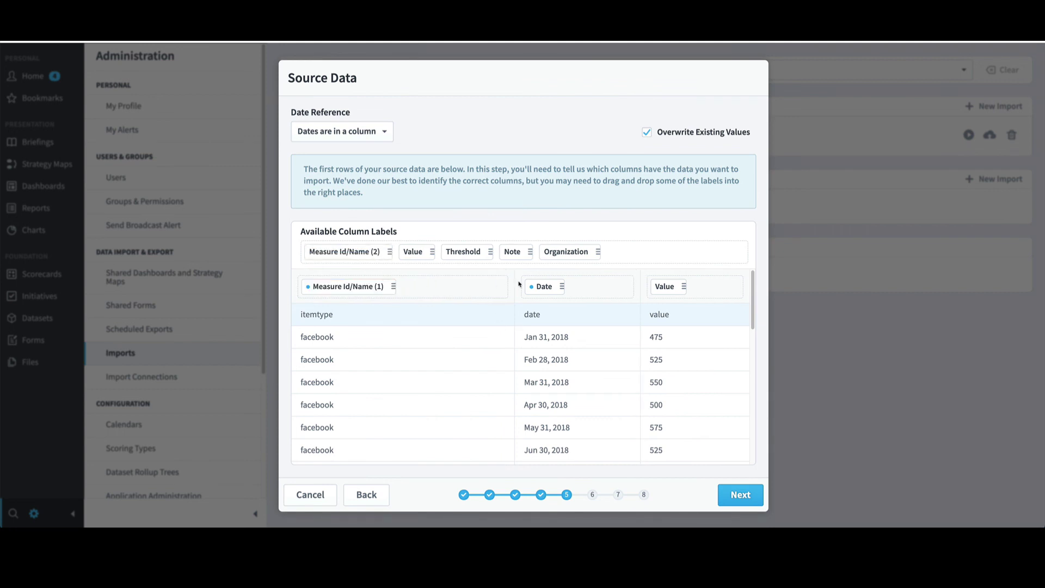
left_click(738, 493)
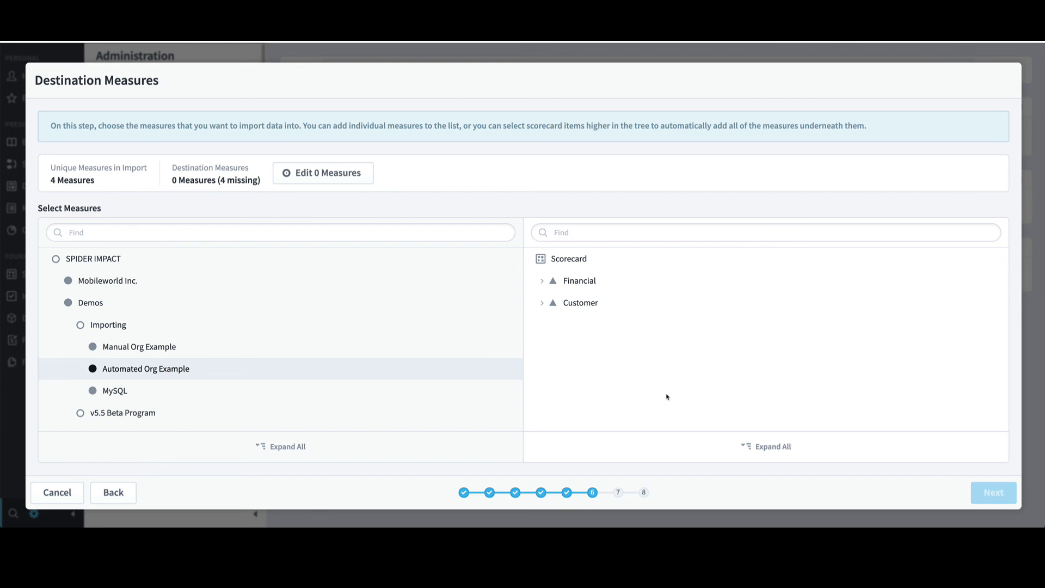
- Add all measures under Improve Brand Awareness in the MySQL organization as the import's destination measures
left_click(140, 395)
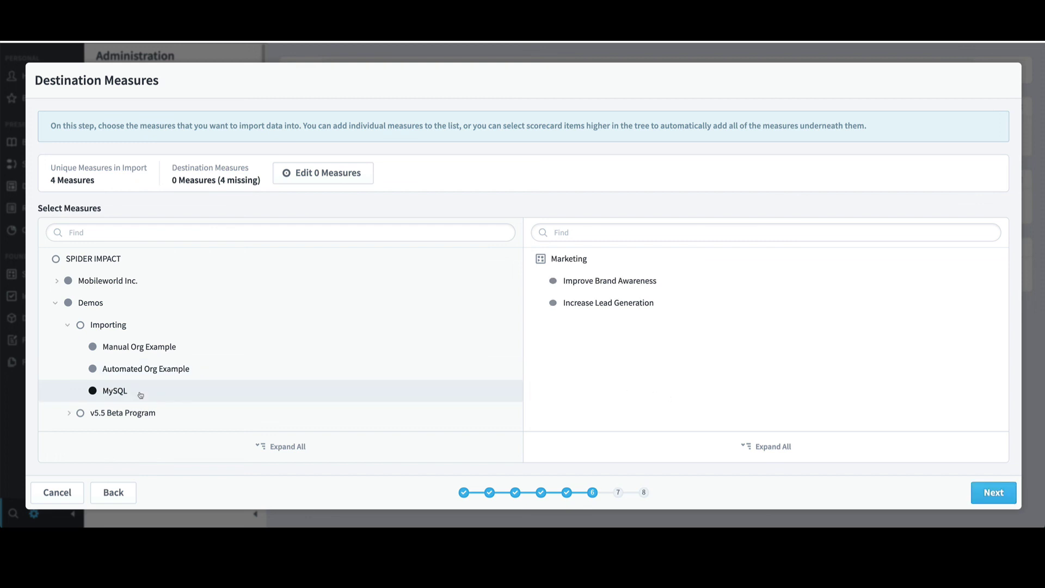
left_click(611, 283)
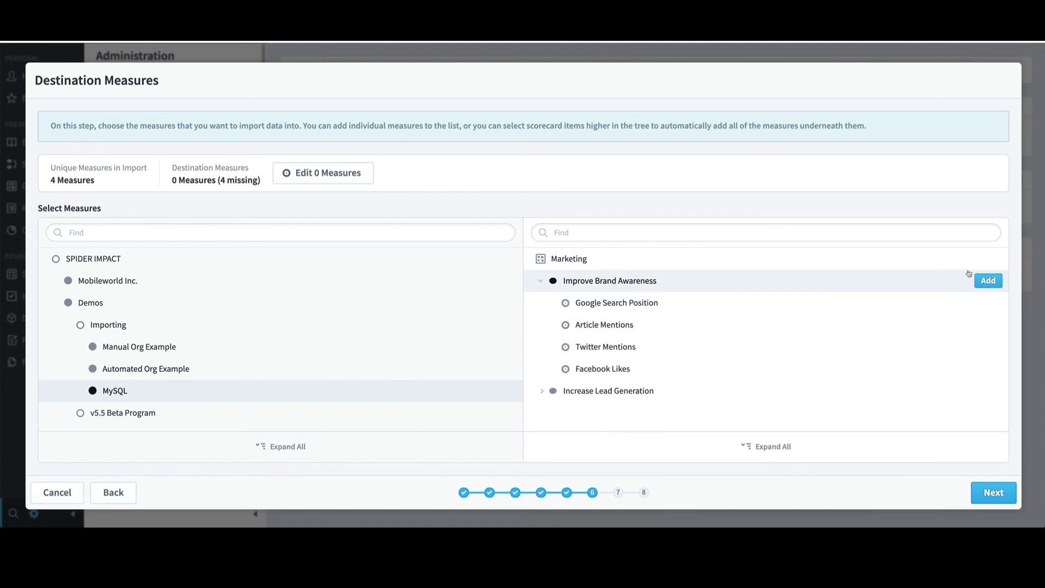
left_click(986, 282)
left_click(982, 493)
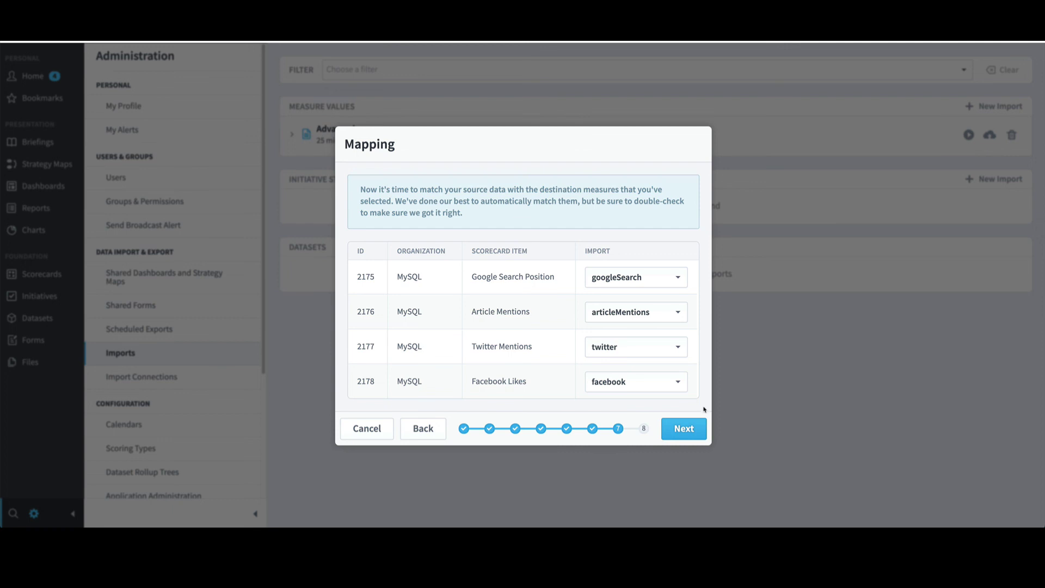
- Accept the suggested measure mapping, then save the import as "Database Import" and run it
left_click(695, 427)
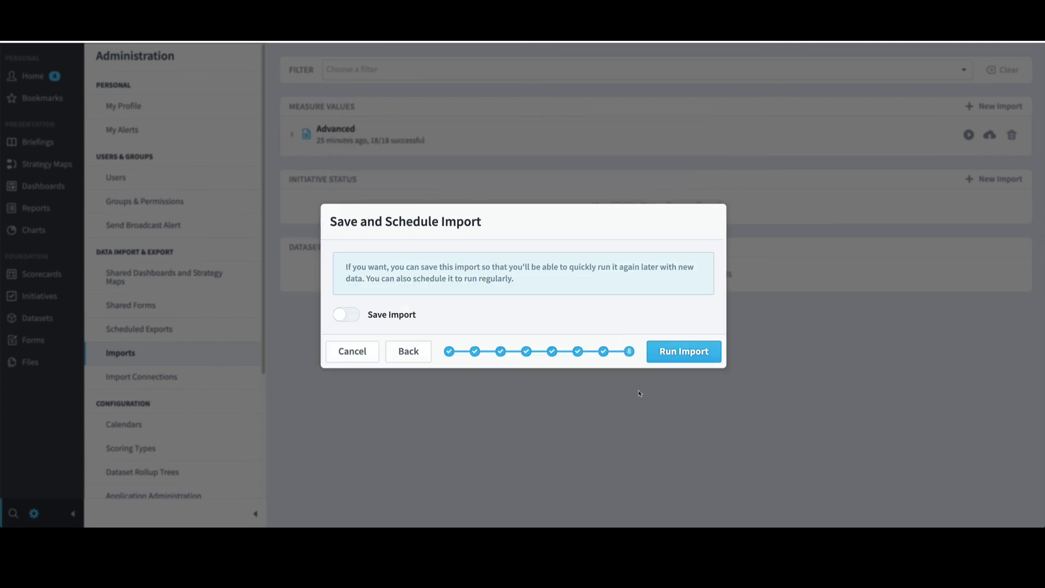
left_click(358, 317)
left_click(344, 256)
type("D")
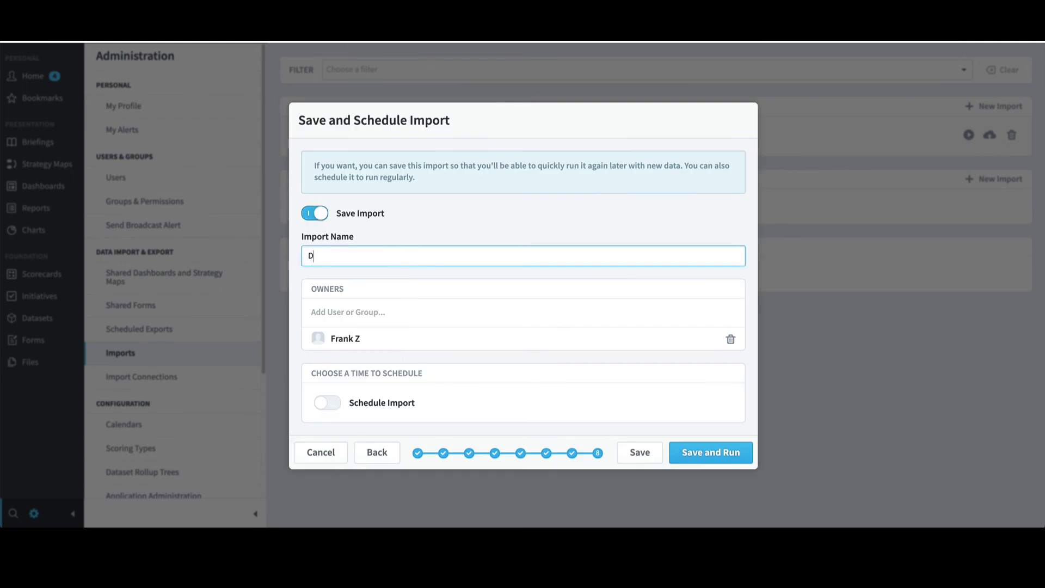
type("atabase Import")
left_click(703, 453)
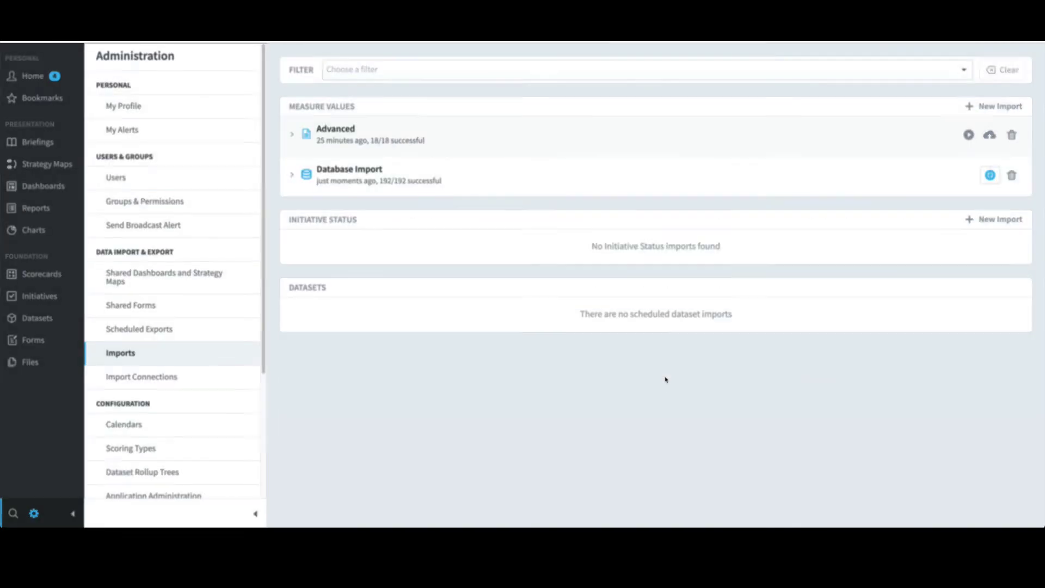